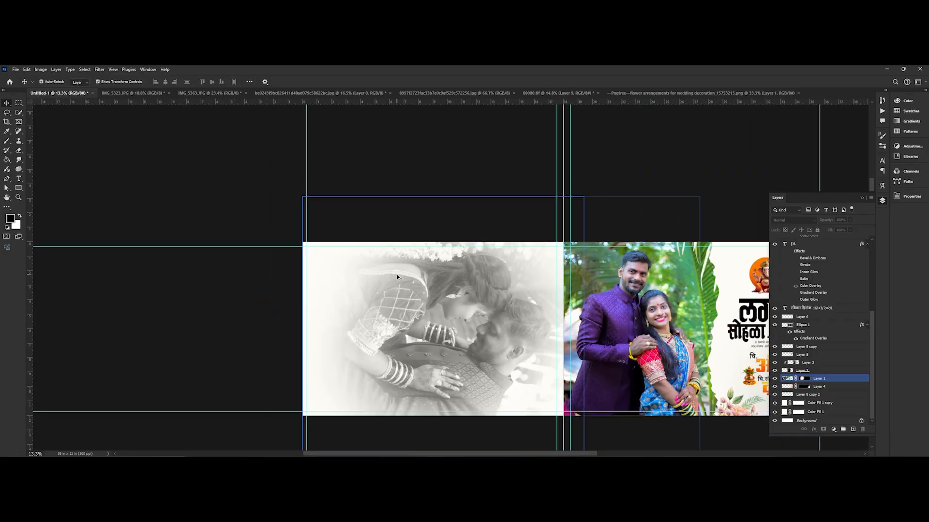
Create a new 36 × 12 inch document at 300 pixels/inch in 8-bit RGB Color with a white background.
left_click(10, 82)
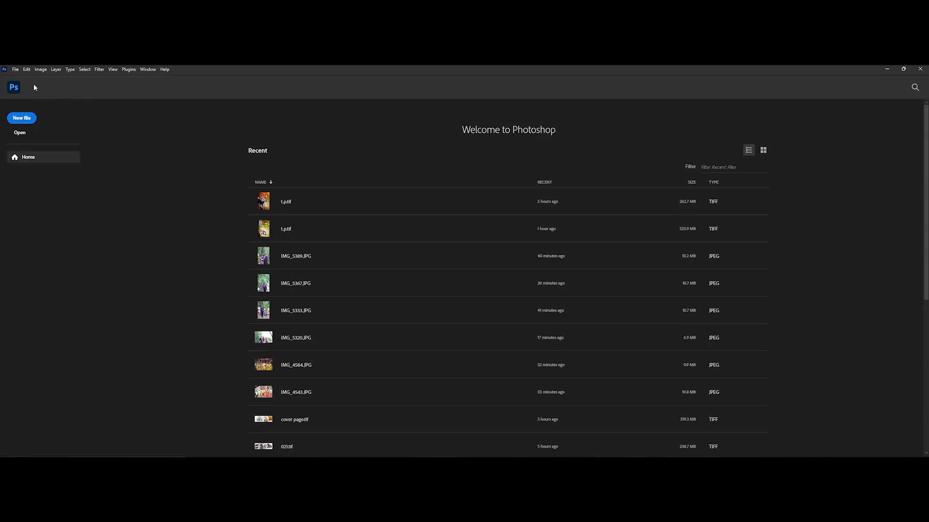
left_click(16, 70)
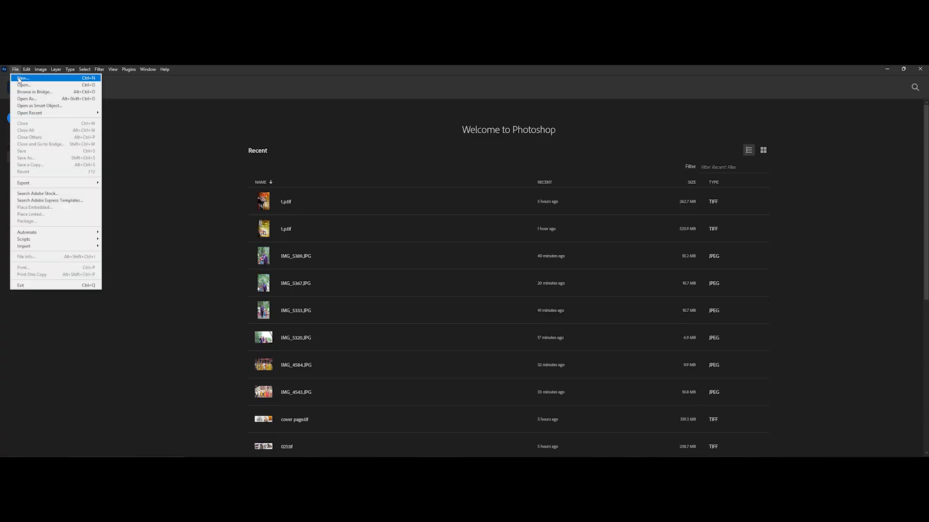
left_click(19, 78)
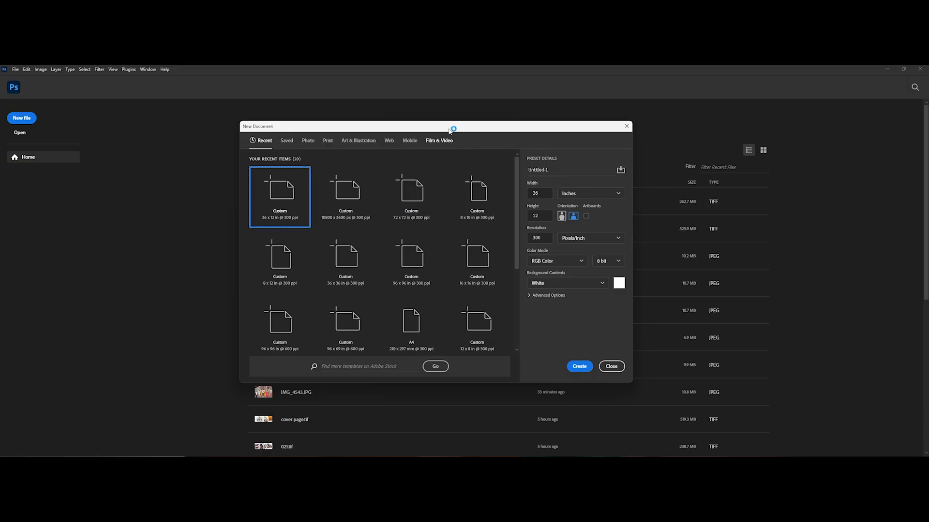
left_click_drag(436, 129, 504, 140)
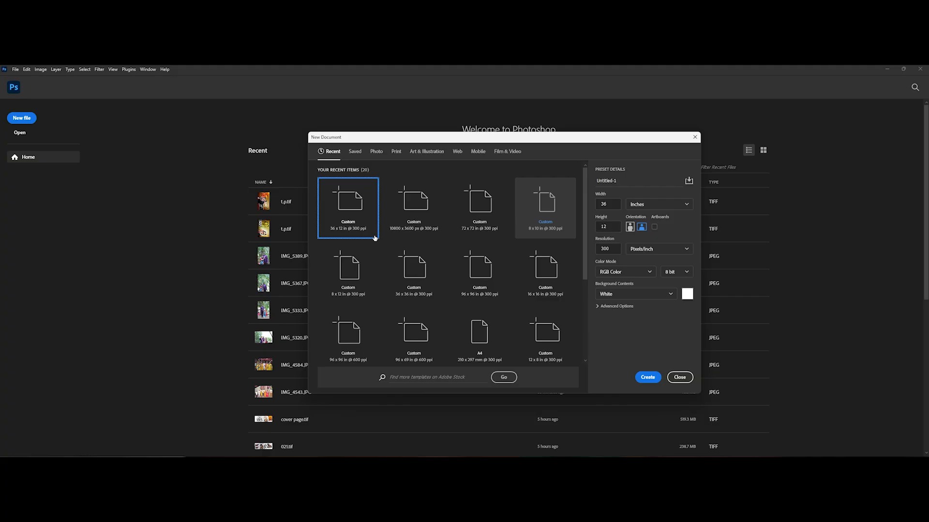
left_click(617, 208)
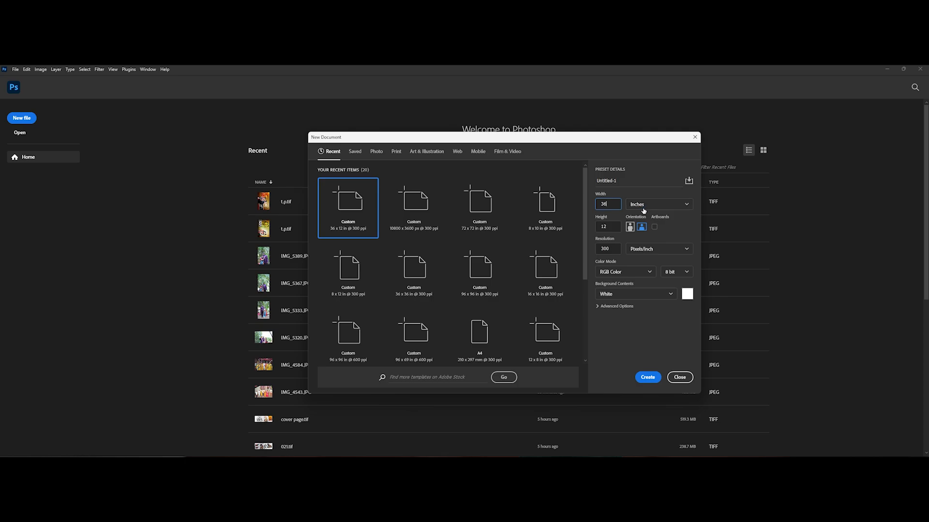
left_click(687, 207)
left_click(665, 233)
double_click(612, 207)
double_click(614, 249)
left_click(624, 271)
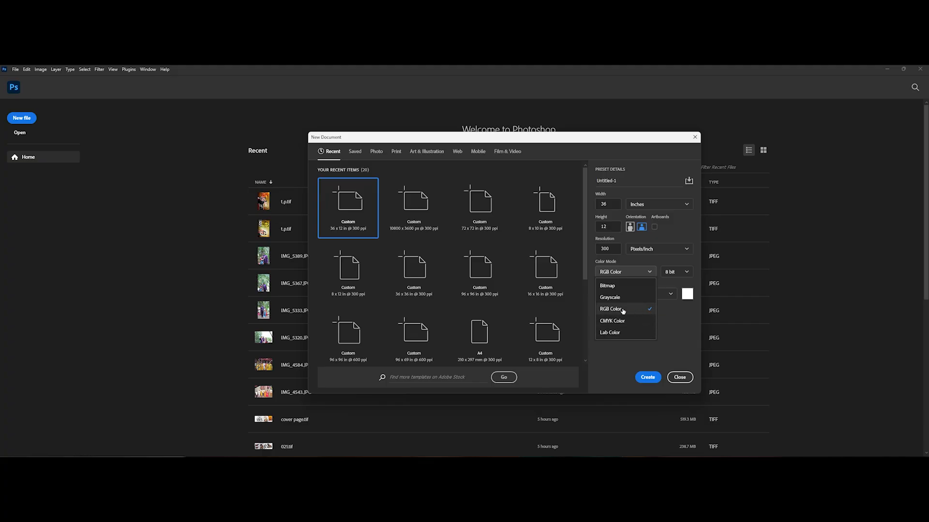
left_click(623, 312)
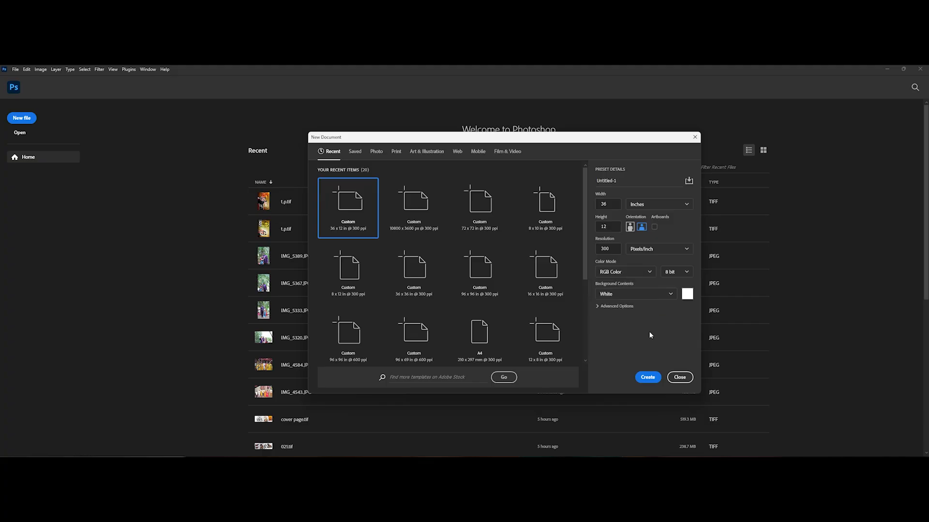
left_click(648, 378)
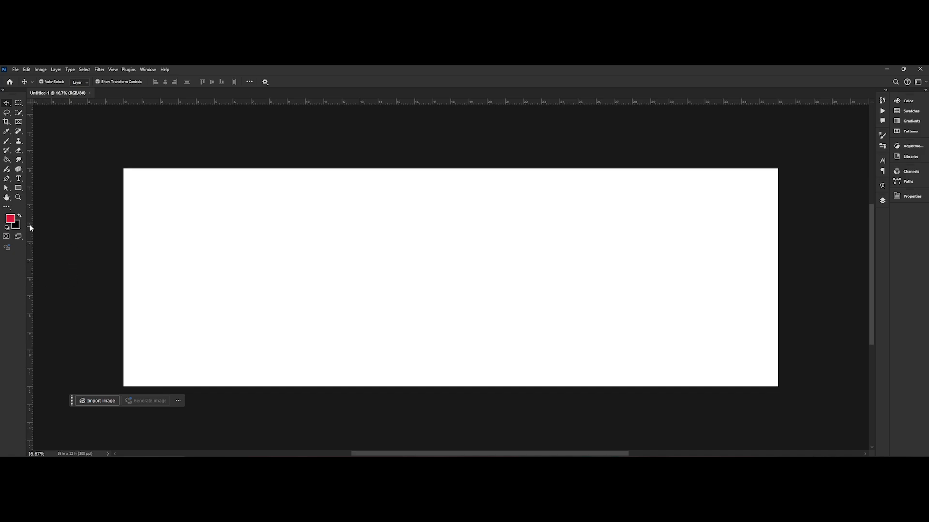
Add a vertical guide at the 18-inch centre and margin guides about 0.3 inch inside all four page edges.
left_click_drag(30, 224, 452, 282)
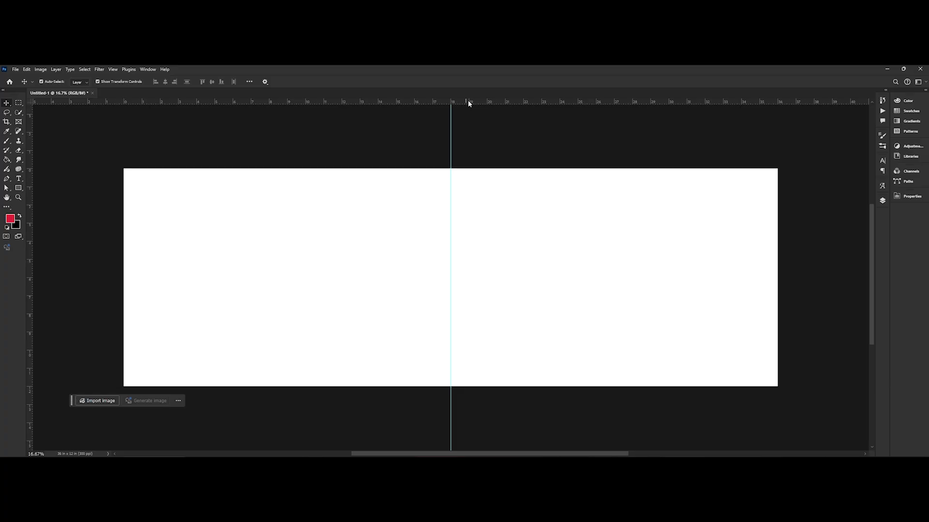
left_click_drag(468, 100, 495, 380)
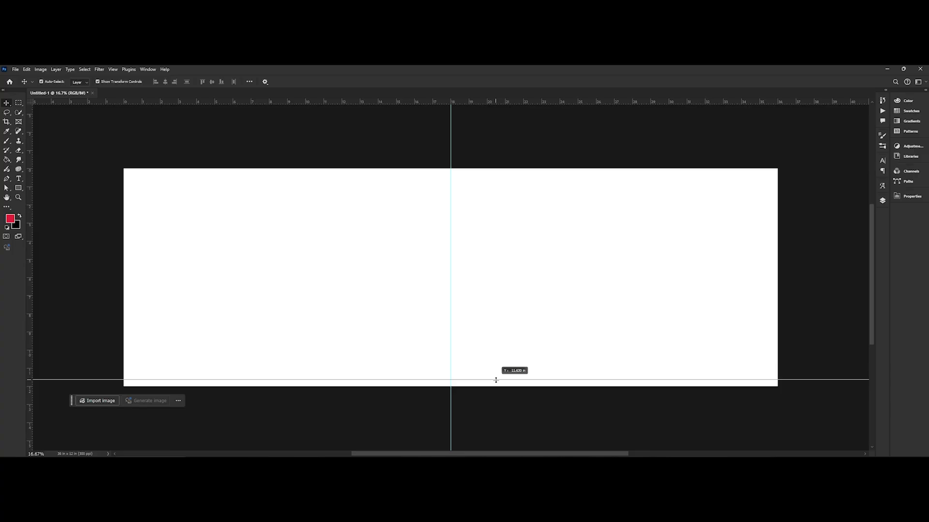
left_click_drag(496, 380, 496, 382)
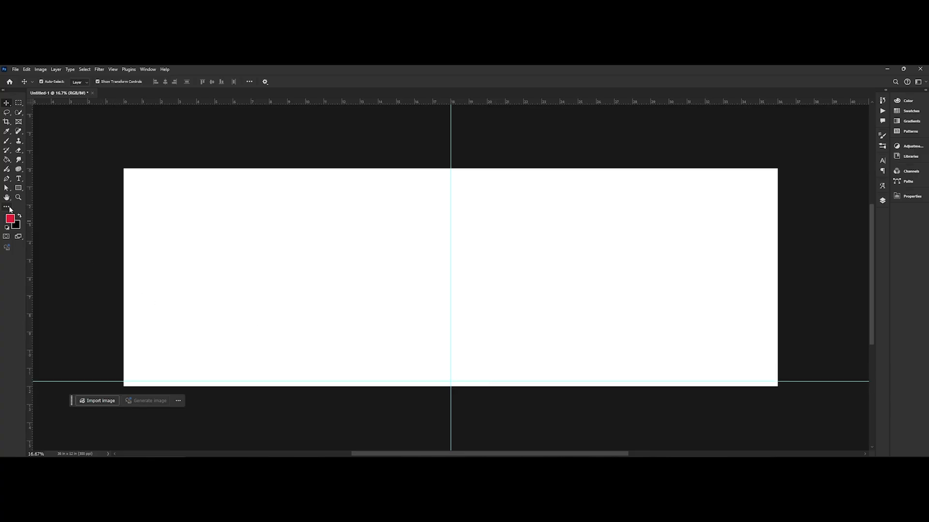
left_click_drag(29, 220, 129, 245)
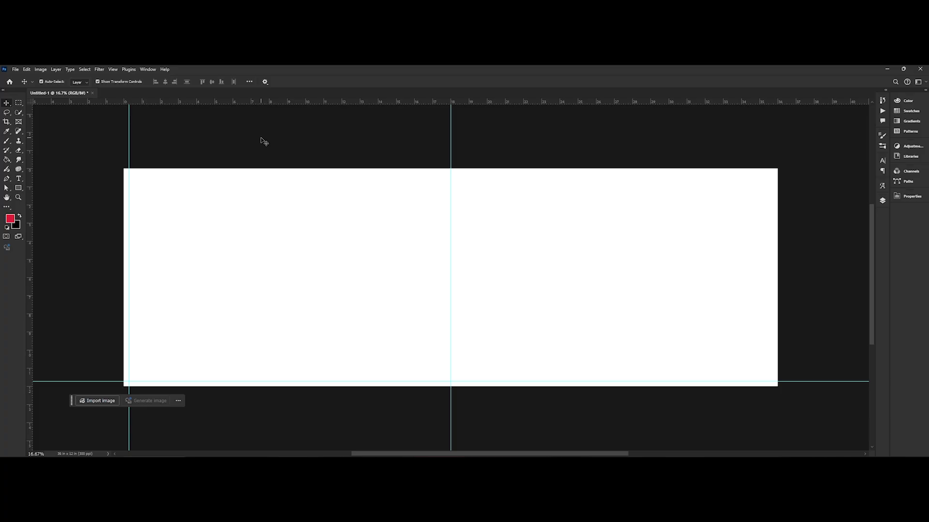
left_click_drag(294, 103, 312, 175)
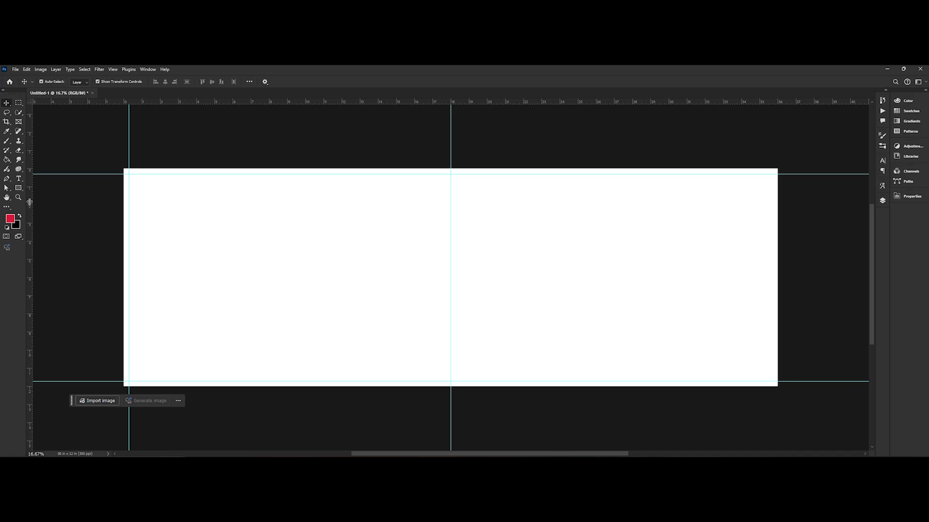
left_click_drag(27, 201, 771, 272)
Add vertical guides about 0.5 inch on either side of the centre guide and lock the guides.
left_click_drag(30, 244, 443, 251)
left_click_drag(31, 309, 459, 296)
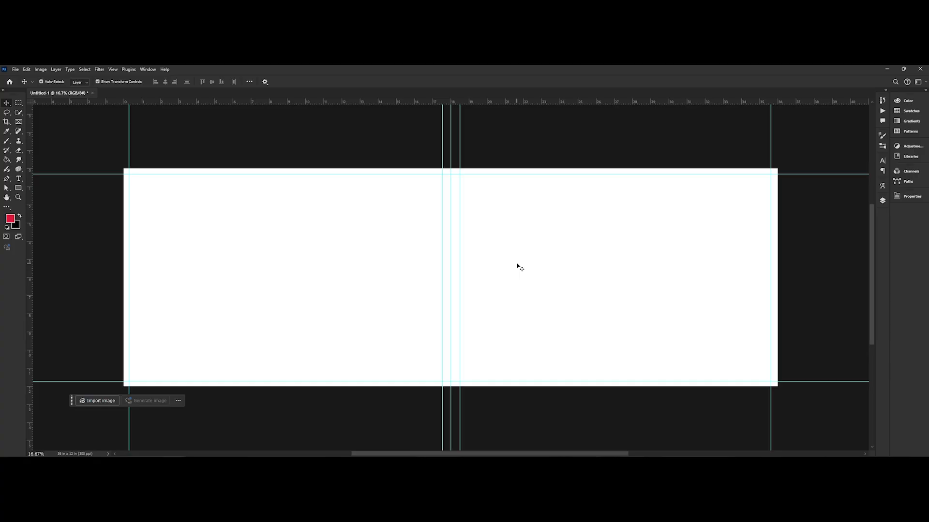
left_click(110, 70)
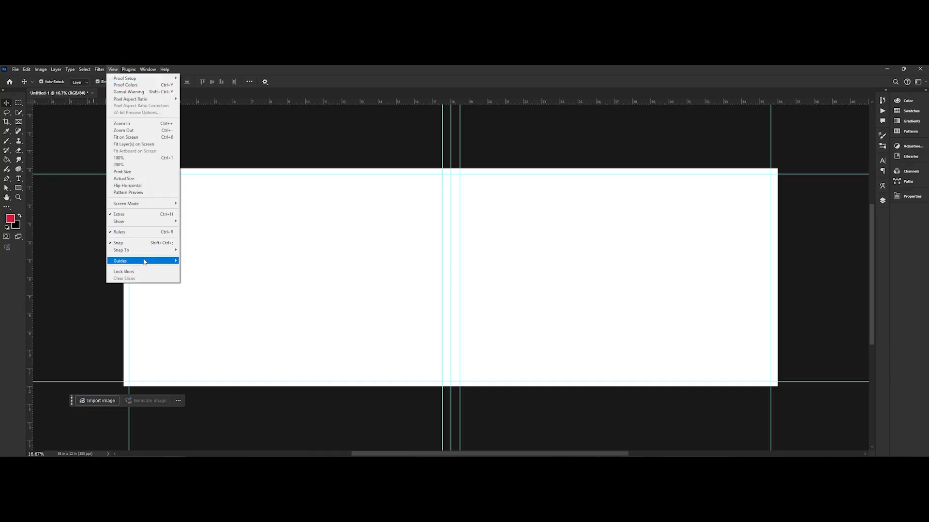
mouse_move(144, 261)
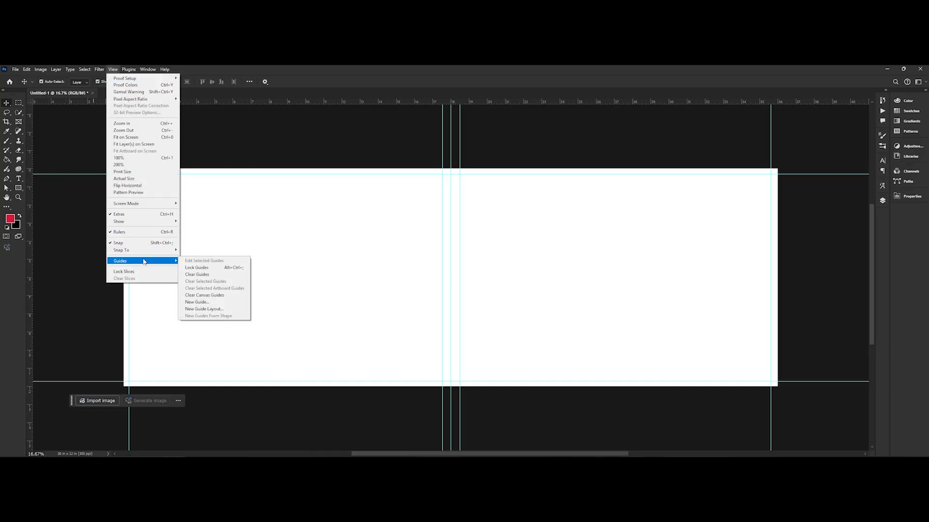
left_click(240, 272)
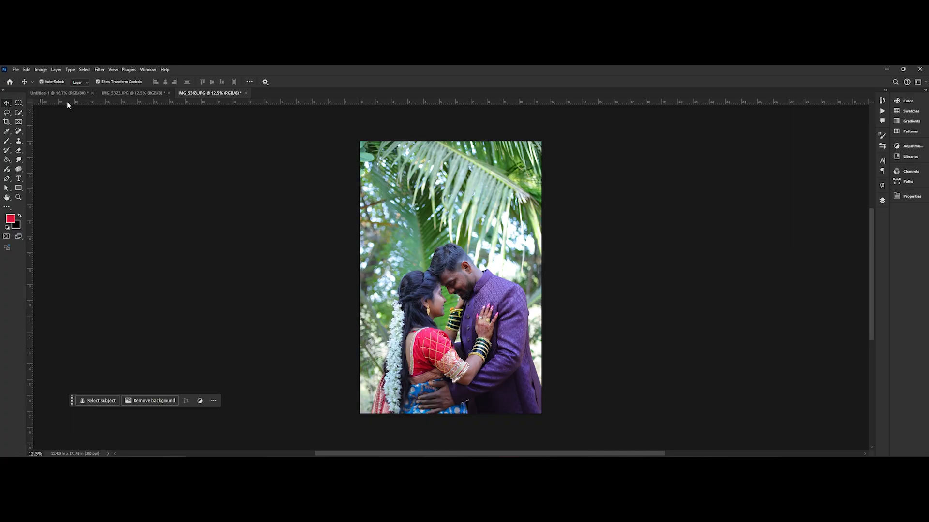
Compare the two open couple photos and the blank spread to judge which images suit the layout.
left_click(112, 97)
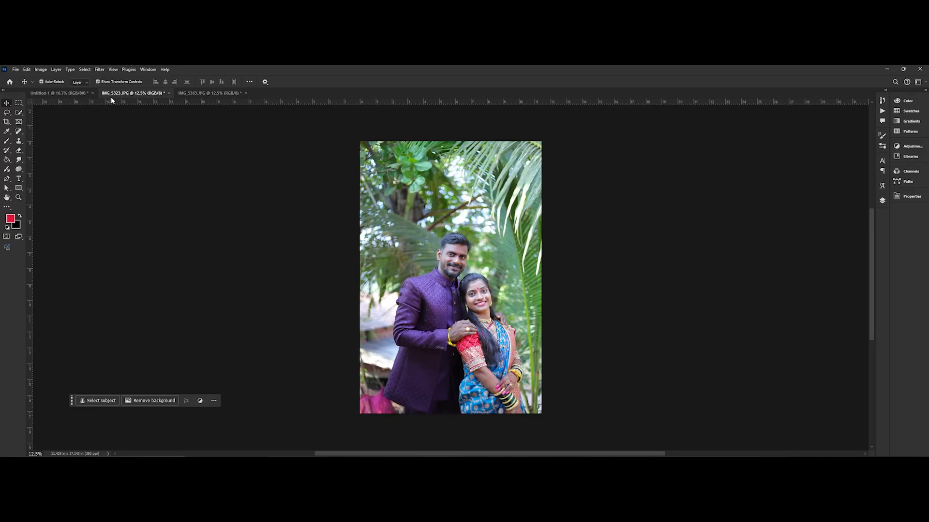
left_click(219, 97)
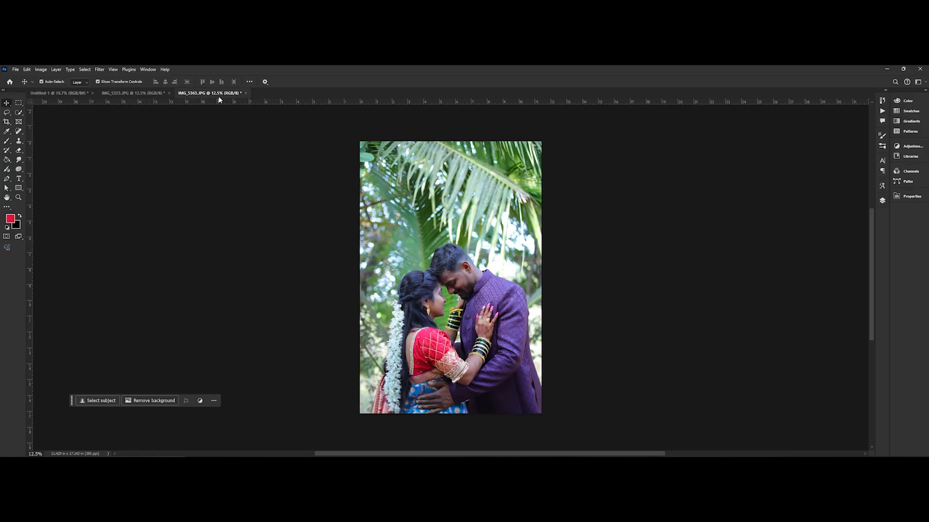
left_click(122, 92)
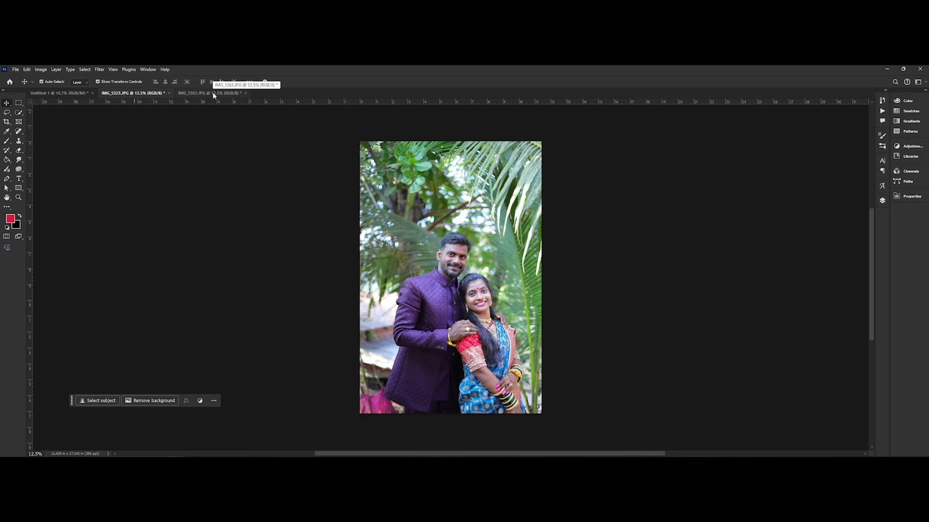
left_click(199, 93)
left_click(40, 96)
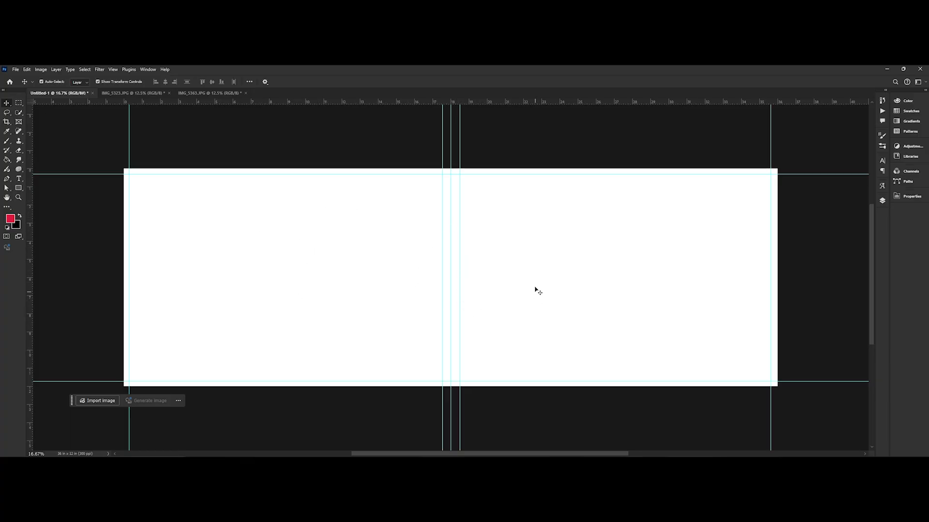
left_click(153, 93)
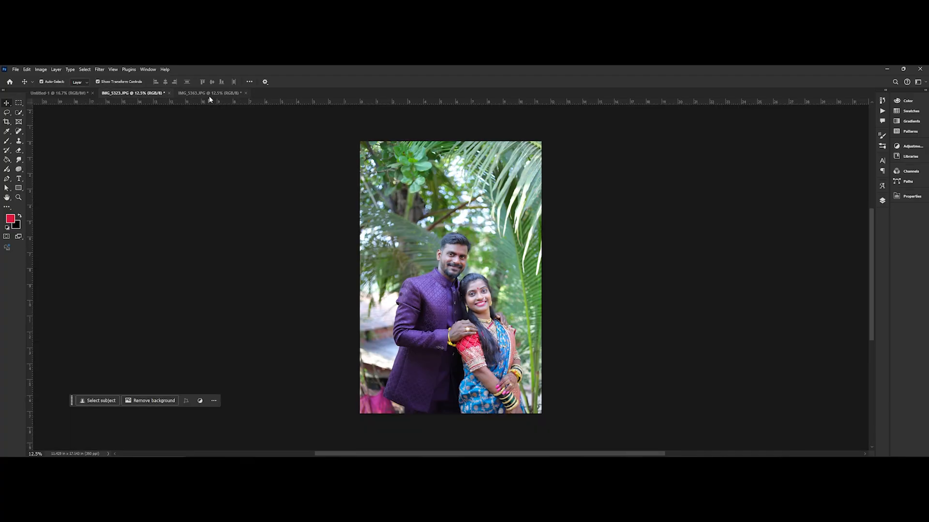
left_click(208, 93)
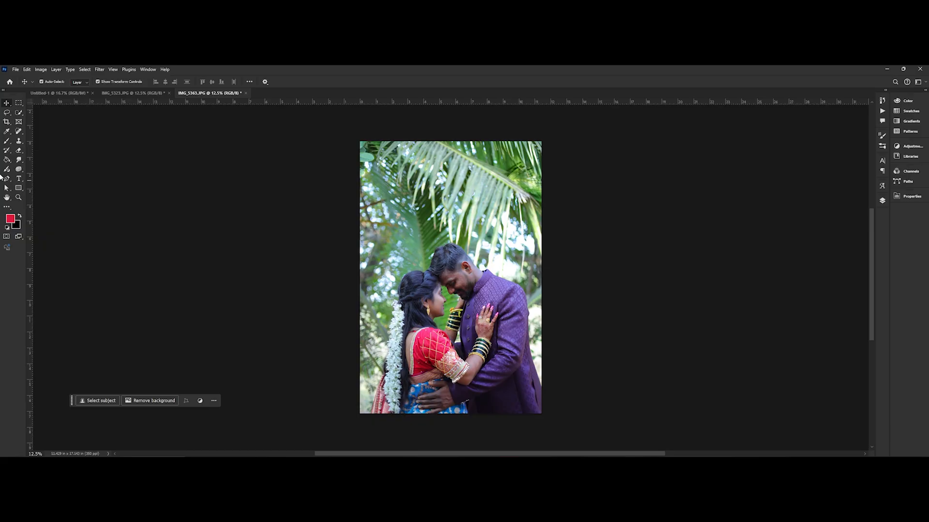
Retouch skin blemishes on the man's face in IMG_5363.JPG with the Content-Aware Spot Healing Brush.
left_click(18, 132)
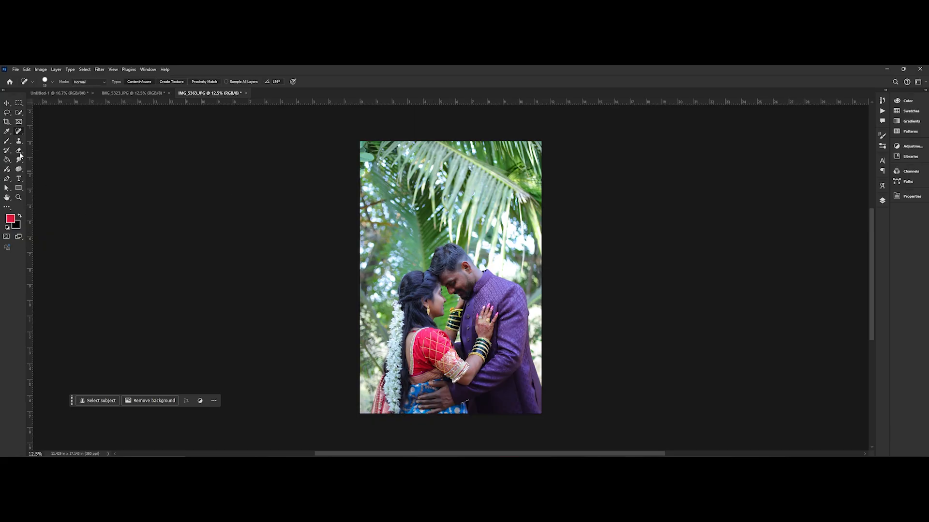
scroll(461, 279, "up", 8)
mouse_move(443, 253)
left_mouse_down()
mouse_move(457, 250)
mouse_move(429, 258)
left_mouse_up()
left_click_drag(418, 267, 422, 267)
left_click(490, 260)
scroll(460, 238, "down", 3)
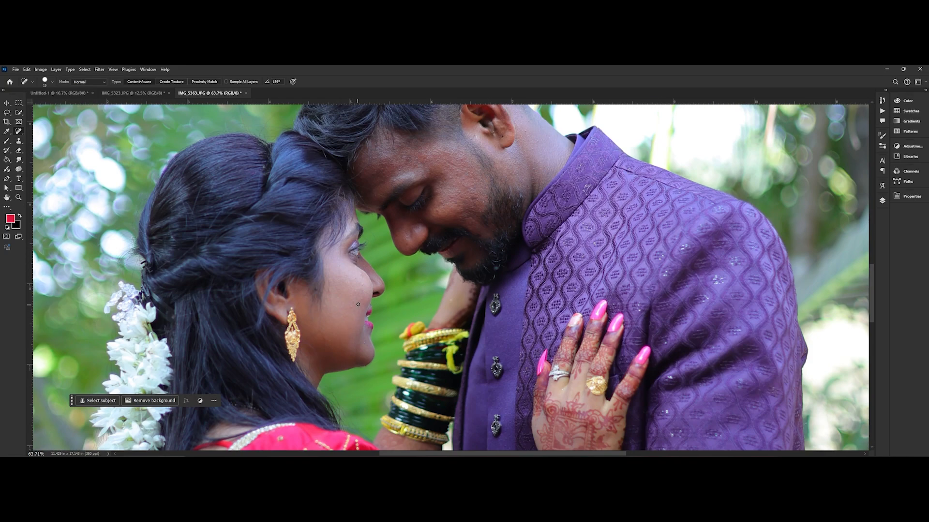
Heal the skin spots on the man's neck just behind his ear.
scroll(463, 251, "up", 5)
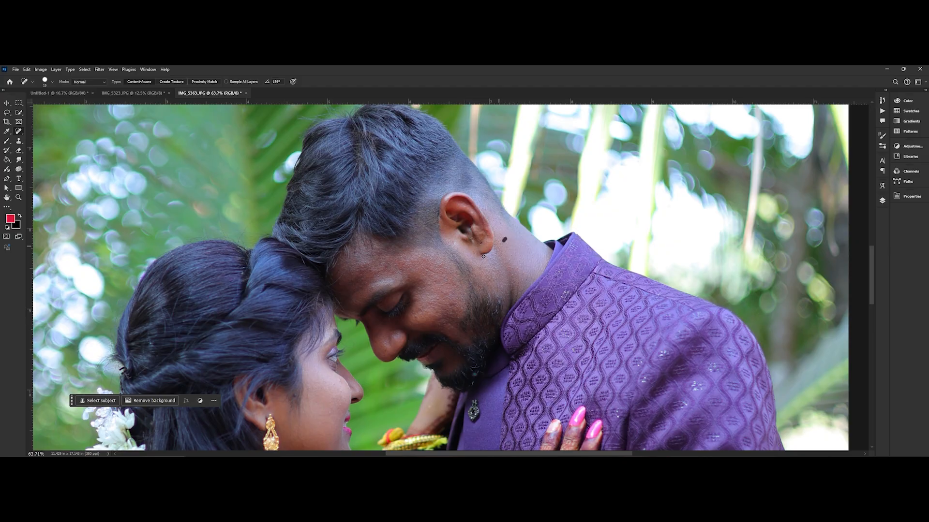
scroll(483, 256, "down", 4)
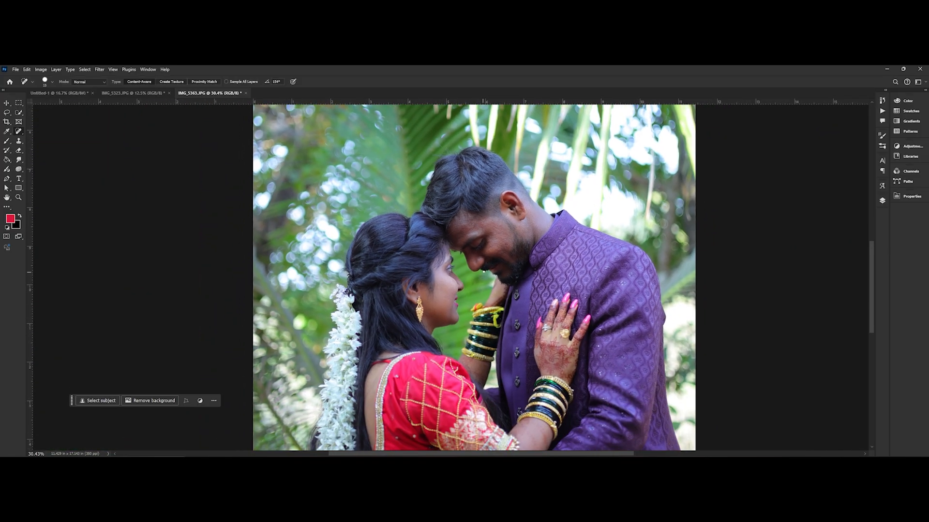
scroll(483, 272, "up", 5)
mouse_move(515, 231)
left_mouse_down()
mouse_move(527, 242)
mouse_move(502, 244)
left_mouse_up()
scroll(503, 232, "down", 6)
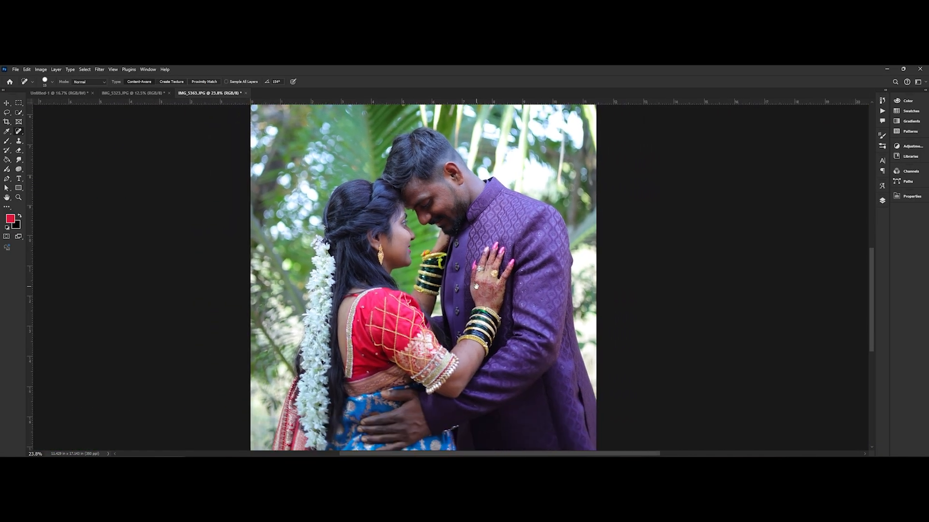
Inspect the couple's skin closely and heal the remaining blemishes on the man's face and neck.
scroll(411, 257, "up", 4)
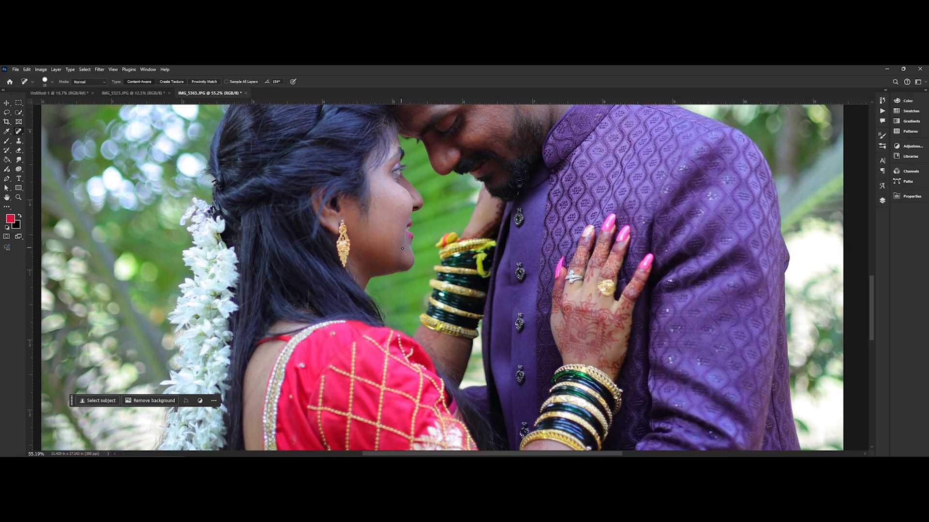
scroll(406, 252, "down", 4)
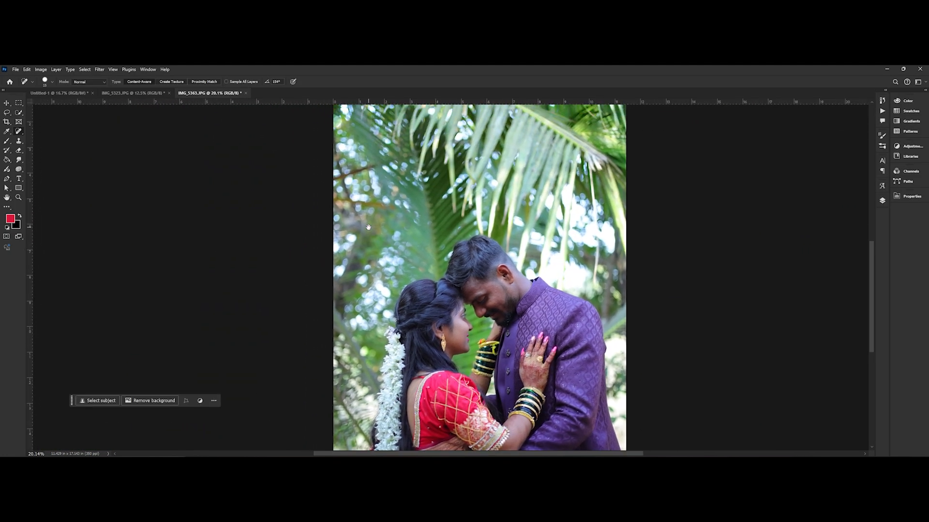
scroll(523, 326, "up", 5)
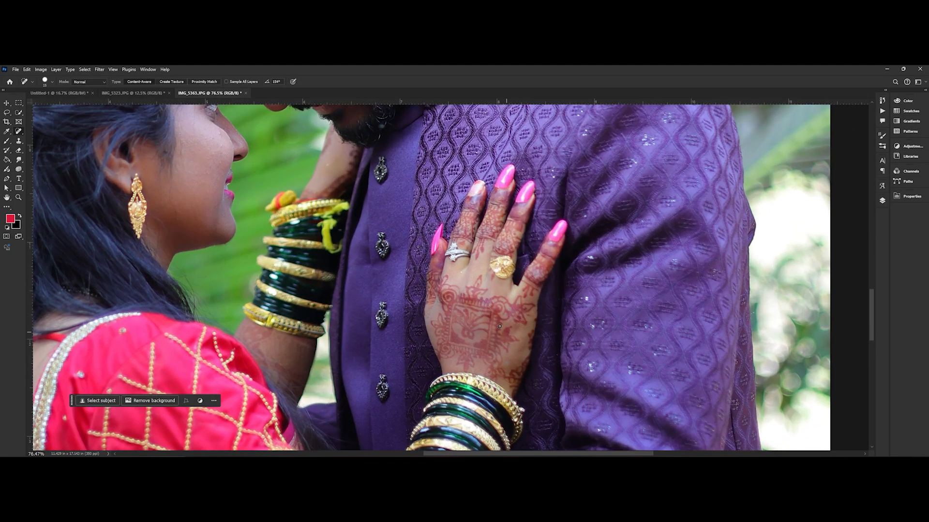
scroll(500, 326, "up", 3)
scroll(499, 326, "left", 1)
left_click_drag(383, 185, 370, 185)
scroll(377, 218, "up", 3)
scroll(377, 217, "left", 1)
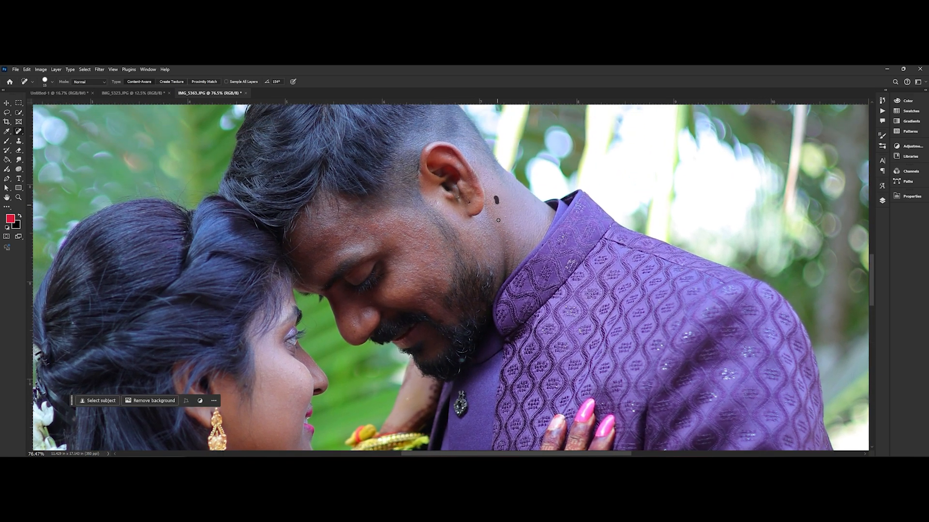
scroll(462, 243, "down", 6)
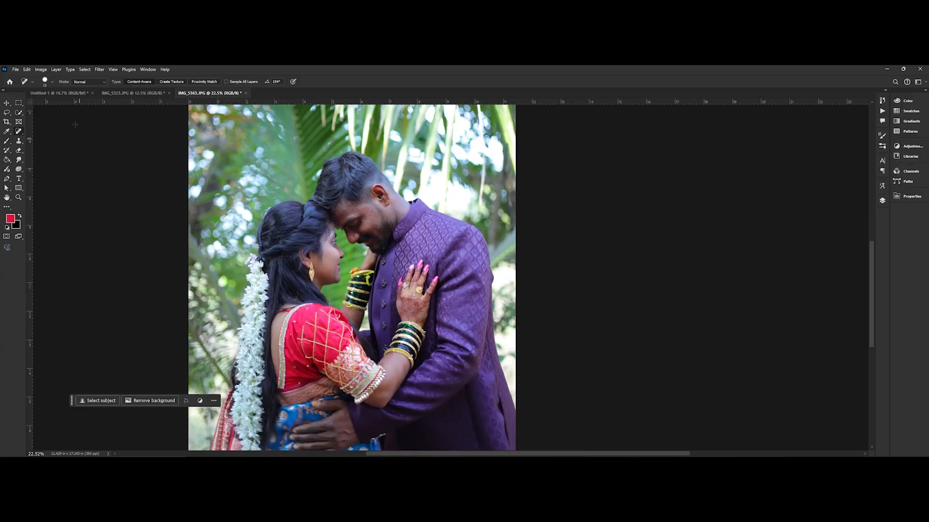
scroll(317, 237, "up", 2)
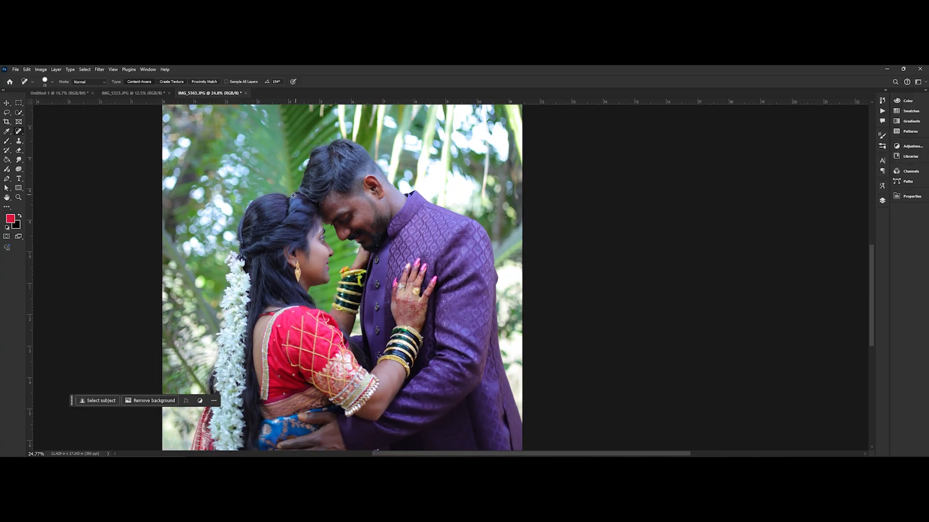
scroll(317, 237, "down", 2)
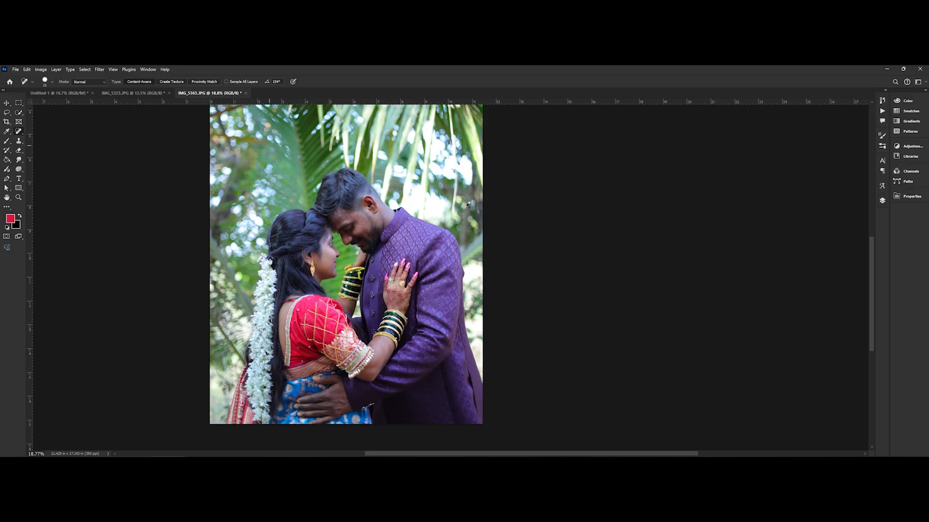
In Camera Raw, set the photo's exposure to +0.30, contrast -19, highlights +12, shadows +12, whites +19 and blacks -39.
key("ctrl+shift+a")
left_click_drag(581, 212, 563, 265)
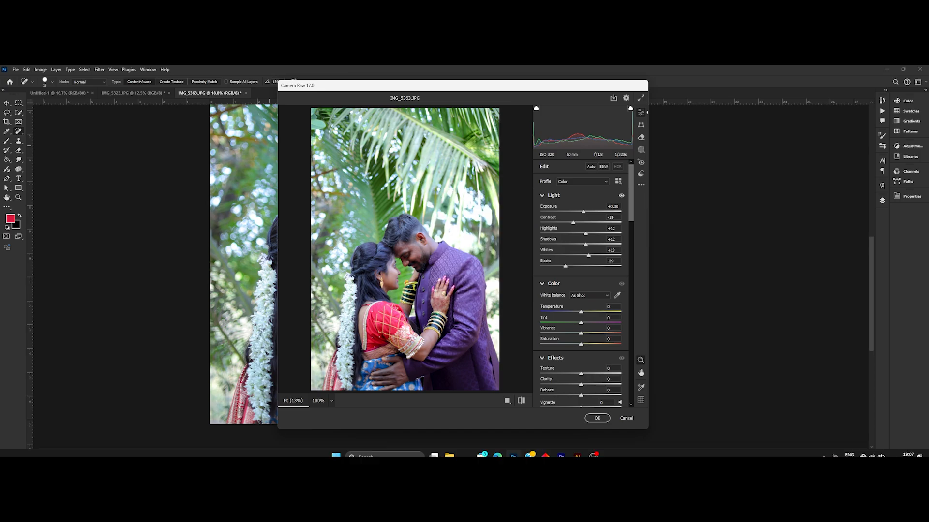
left_click(597, 450)
left_click(684, 345)
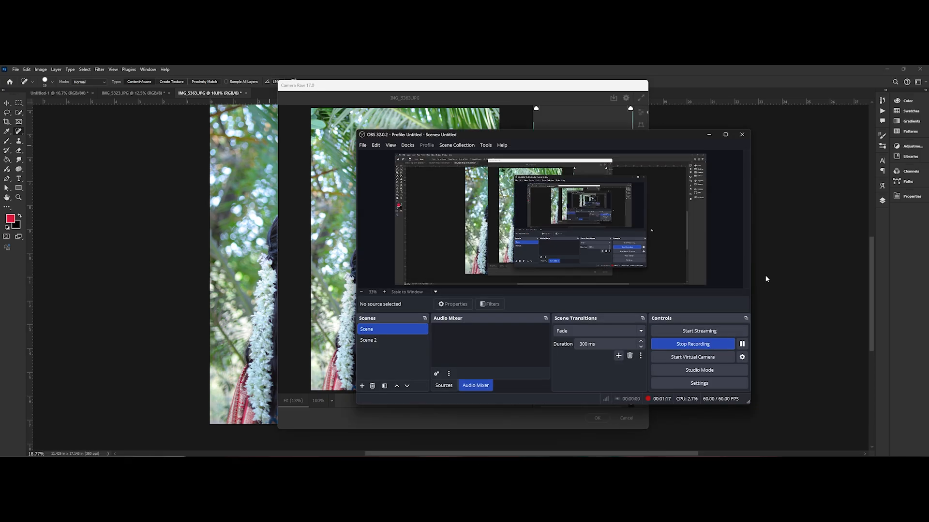
left_click(708, 135)
Set exposure to -0.20, contrast to -23, temperature to -5, texture to -3, clarity to +2 and dehaze to -9.
left_click_drag(590, 217, 581, 218)
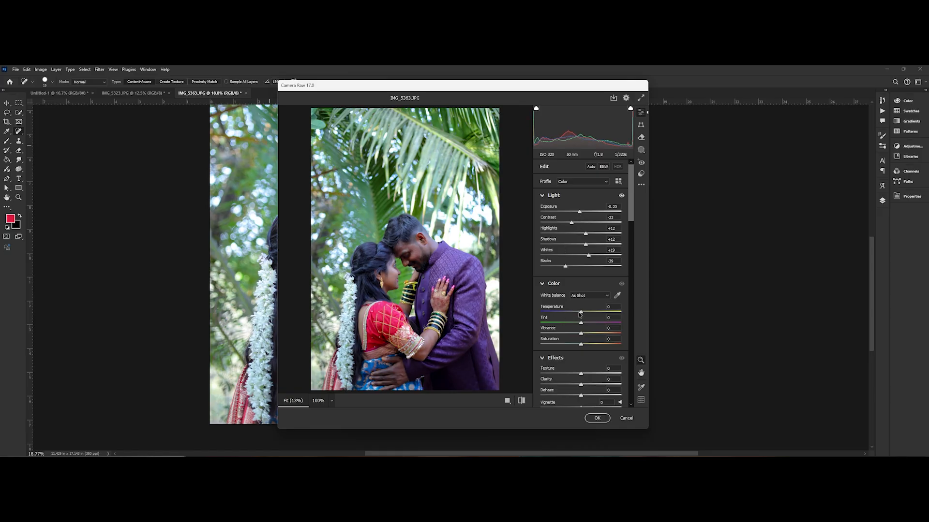
left_click_drag(579, 313, 578, 313)
left_click_drag(581, 373, 577, 395)
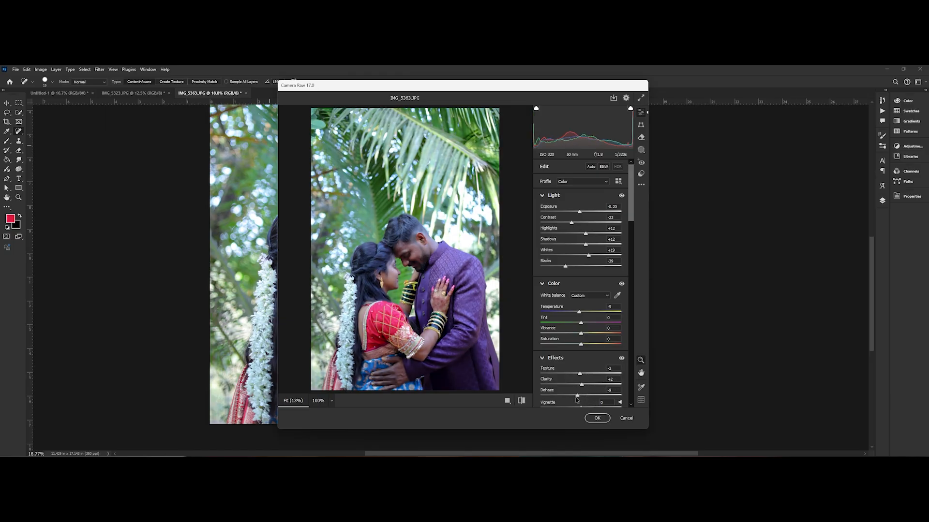
Shape the tone curve with added points, lifting the highlights to output 203 at input 178.
left_click(439, 280)
left_click(438, 279)
scroll(581, 290, "down", 5)
left_click(560, 342)
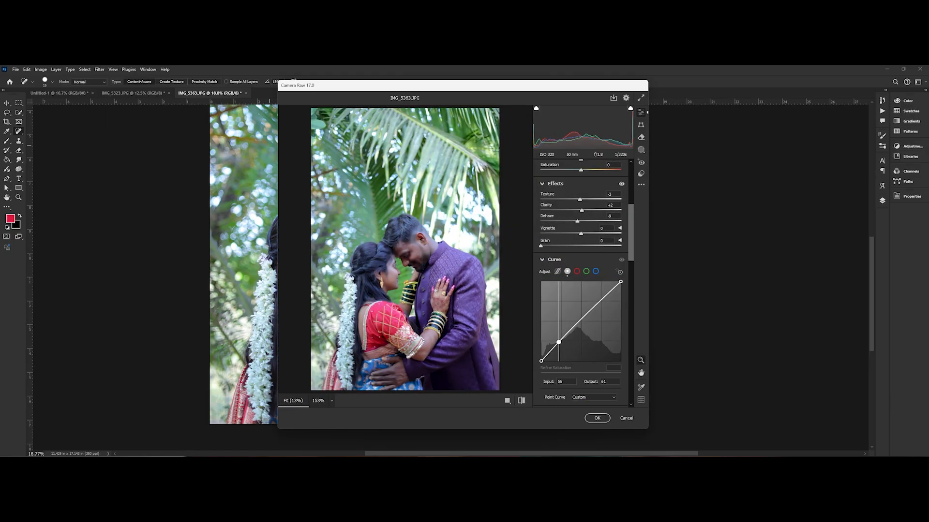
left_click_drag(588, 321, 600, 300)
scroll(591, 314, "down", 5)
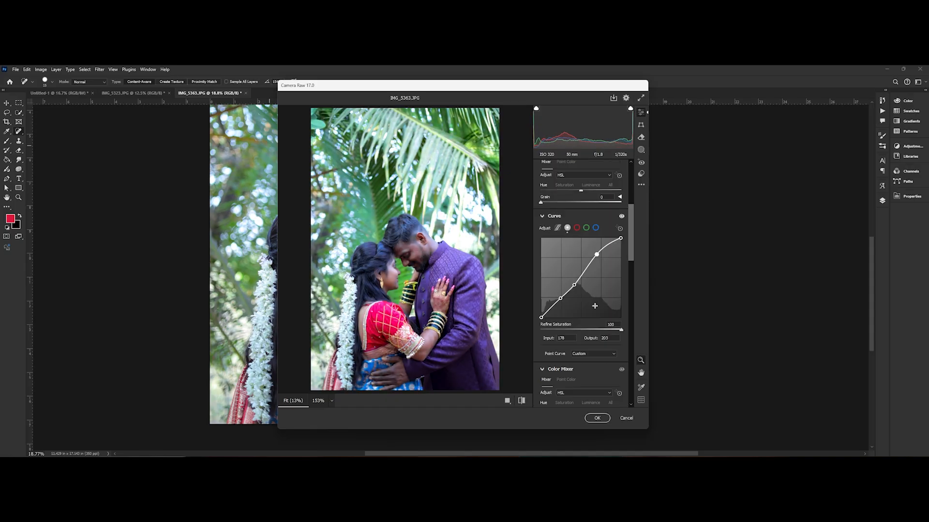
Set the photo's sharpening to 18 and noise reduction to 10.
scroll(590, 314, "down", 3)
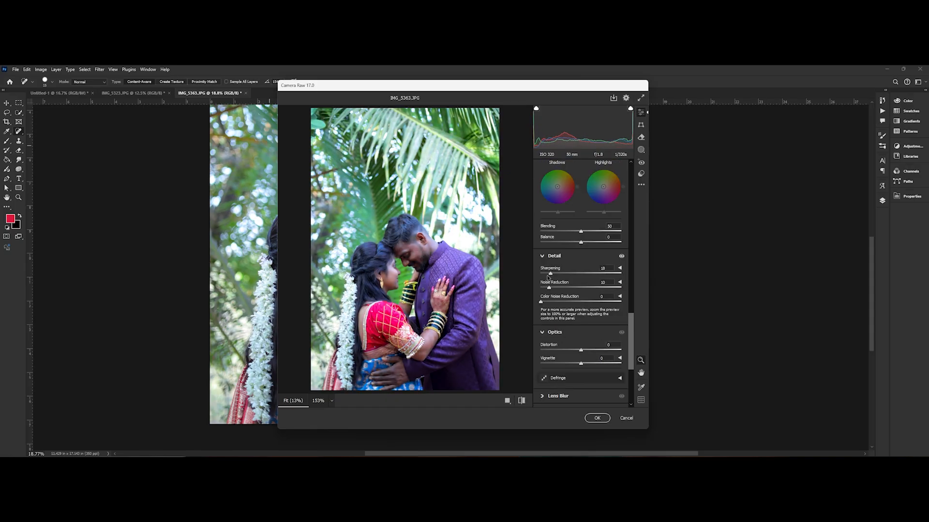
scroll(526, 315, "up", 3)
scroll(526, 315, "down", 3)
scroll(588, 339, "up", 3)
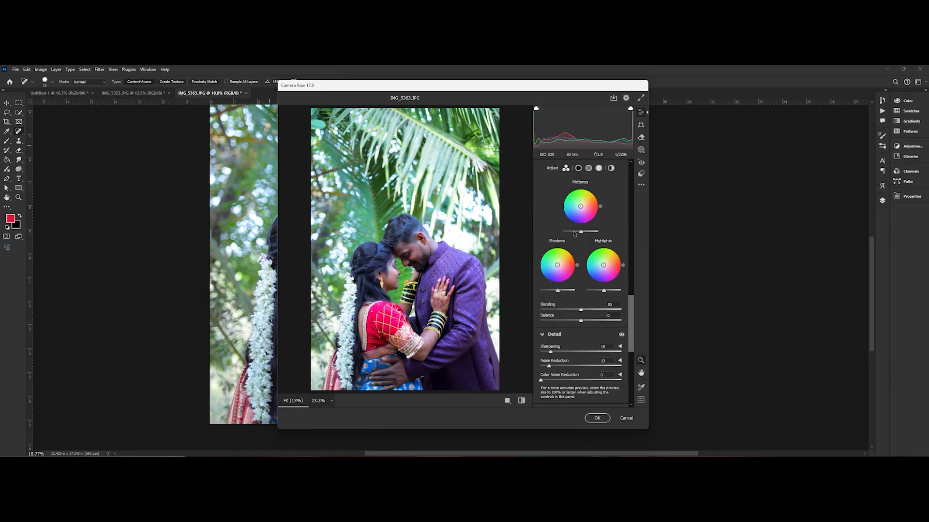
Grade the midtones slightly toward cyan and the shadows to hue 243, saturation 5, and apply the Camera Raw adjustments.
left_click_drag(581, 303, 579, 303)
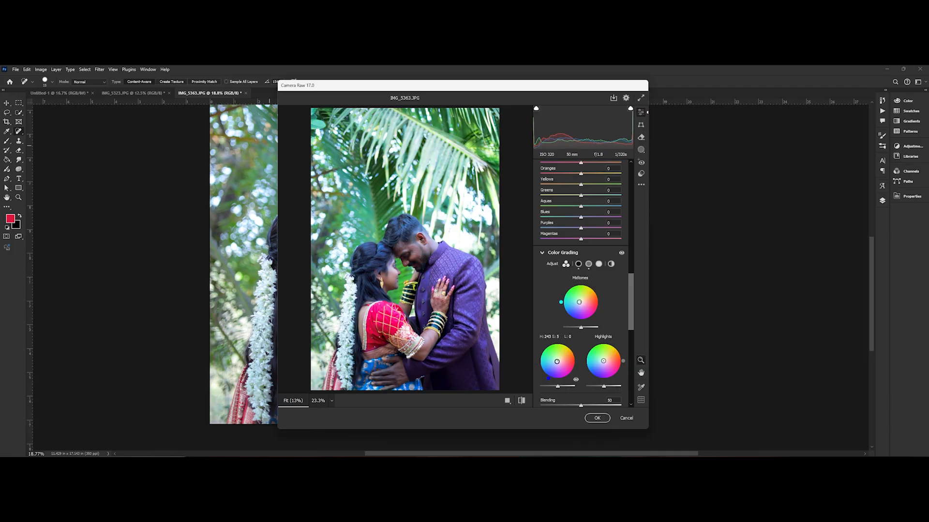
scroll(580, 338, "up", 3)
left_click(596, 419)
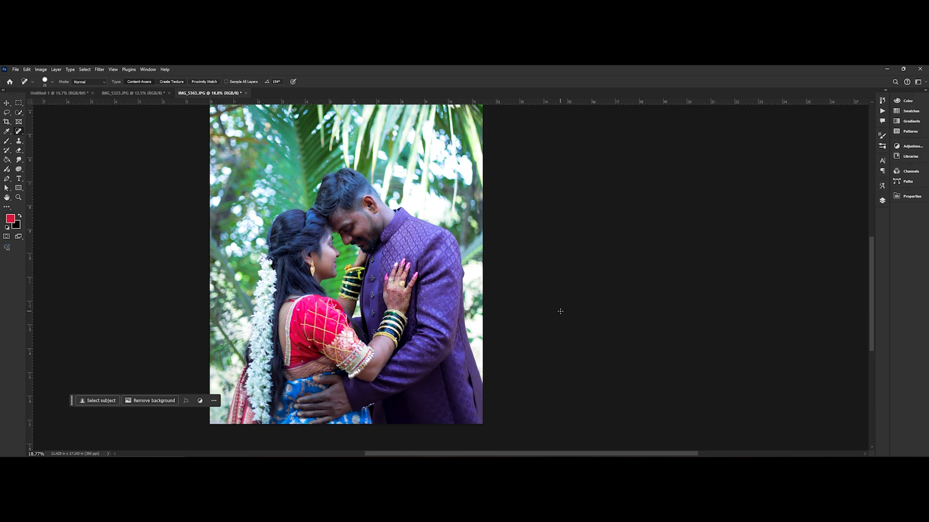
Smooth the couple's skin with the SkinFiner filter, adjusting the medium smoothing and the skin tone sliders.
scroll(384, 235, "up", 5)
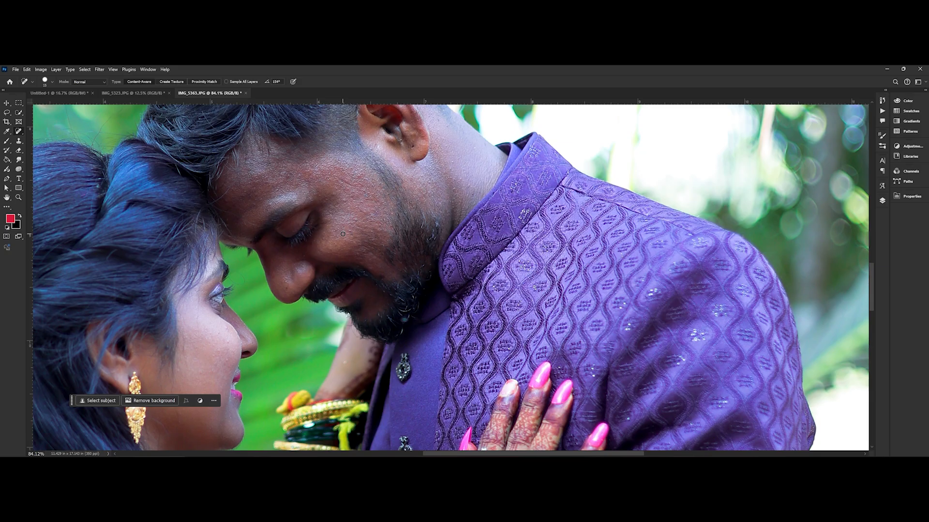
scroll(343, 234, "down", 4)
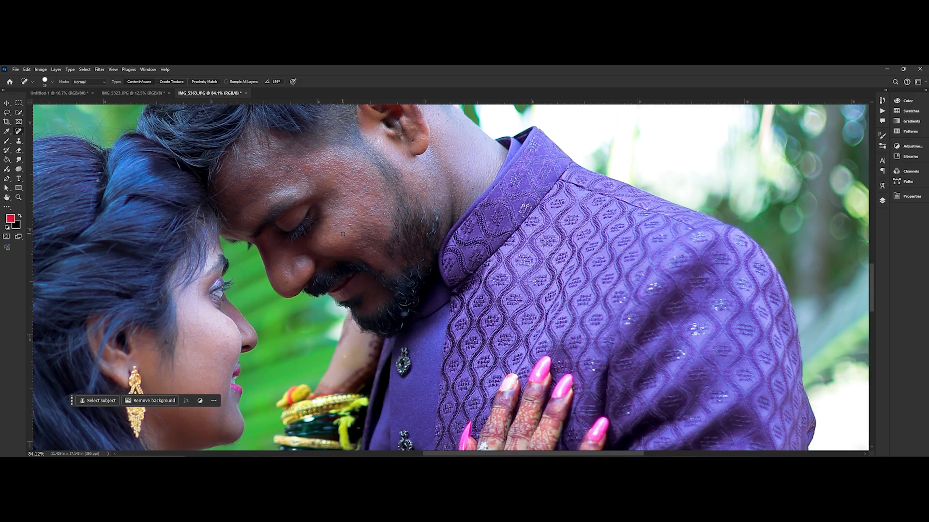
scroll(430, 261, "up", 3)
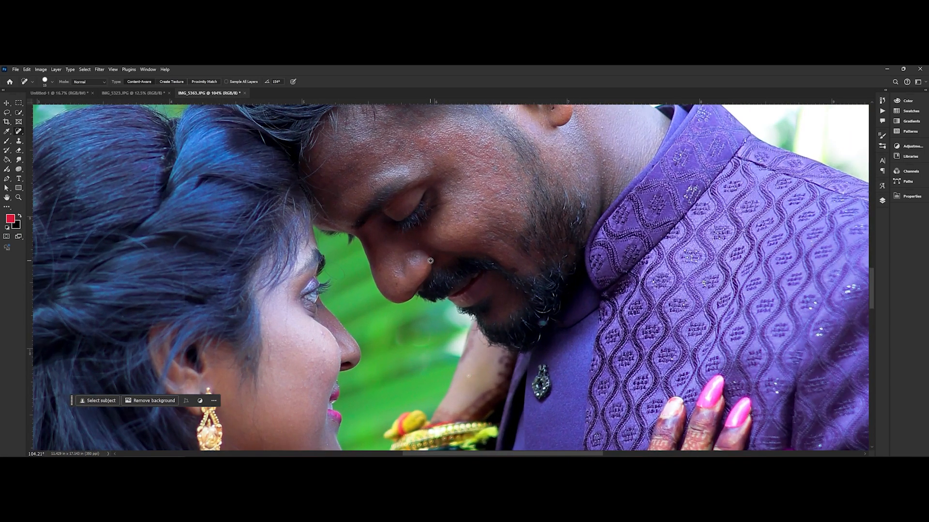
scroll(430, 260, "down", 4)
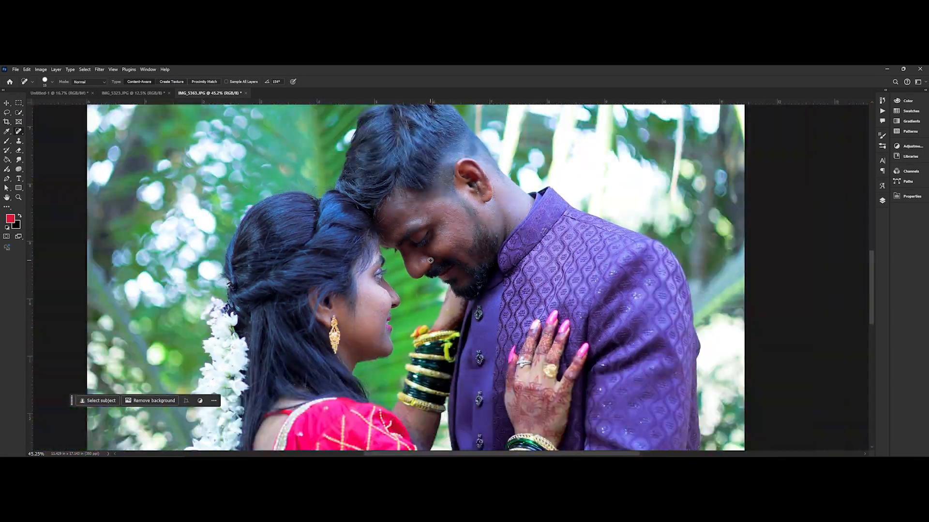
left_click(99, 69)
key("Escape")
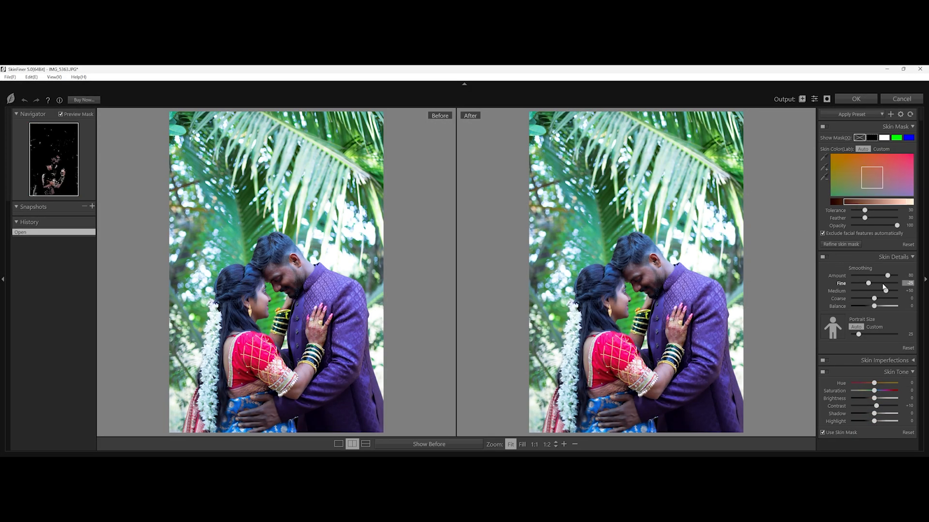
left_click_drag(885, 290, 873, 290)
left_click_drag(874, 397, 879, 421)
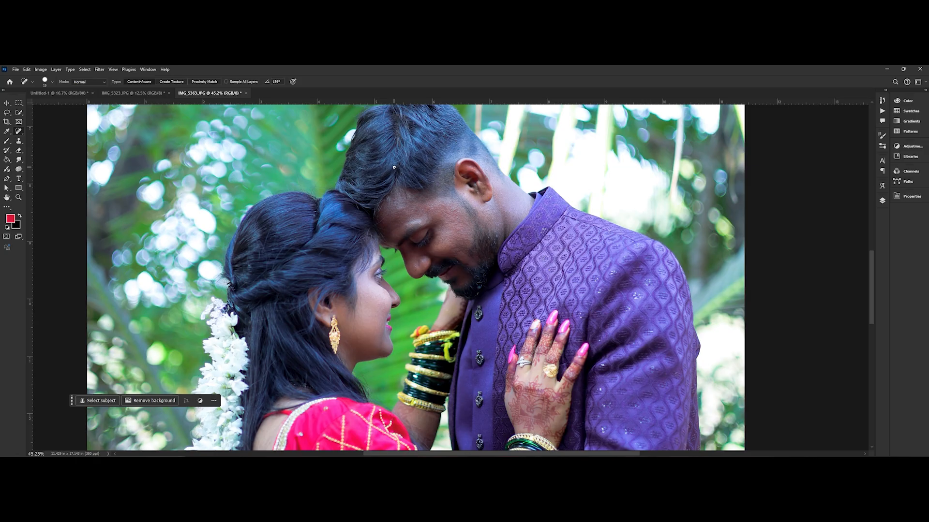
Review the smoothed faces and the overall color grade of IMG_5363.JPG.
scroll(477, 249, "down", 3)
left_click_drag(432, 250, 427, 220)
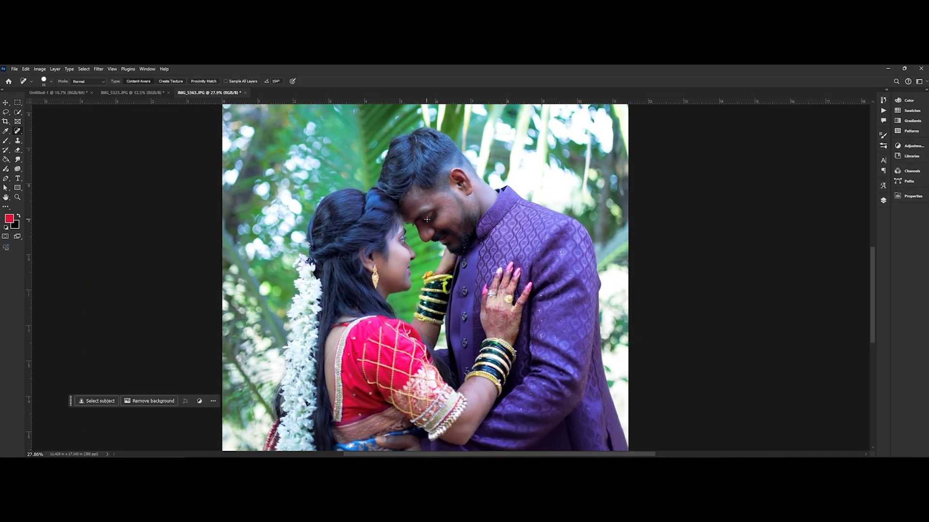
scroll(459, 223, "up", 2)
scroll(458, 223, "down", 4)
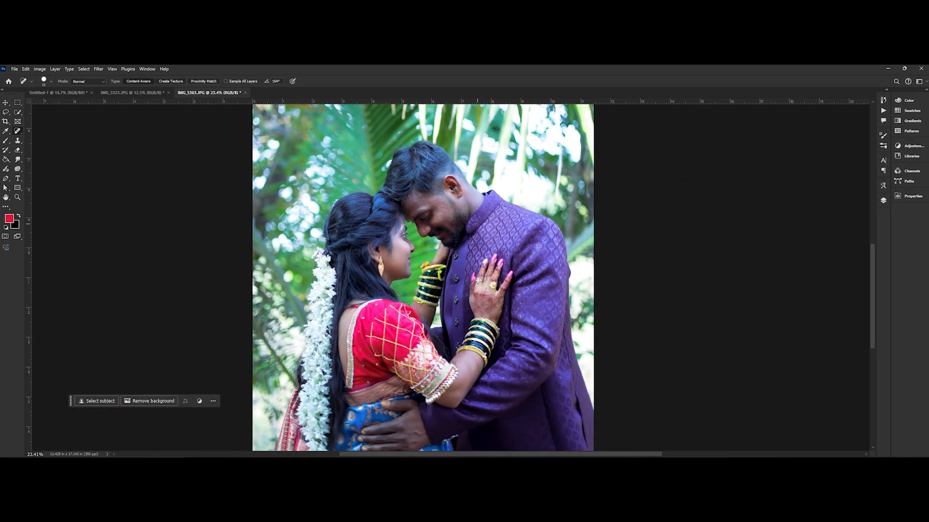
left_click_drag(447, 150, 511, 241)
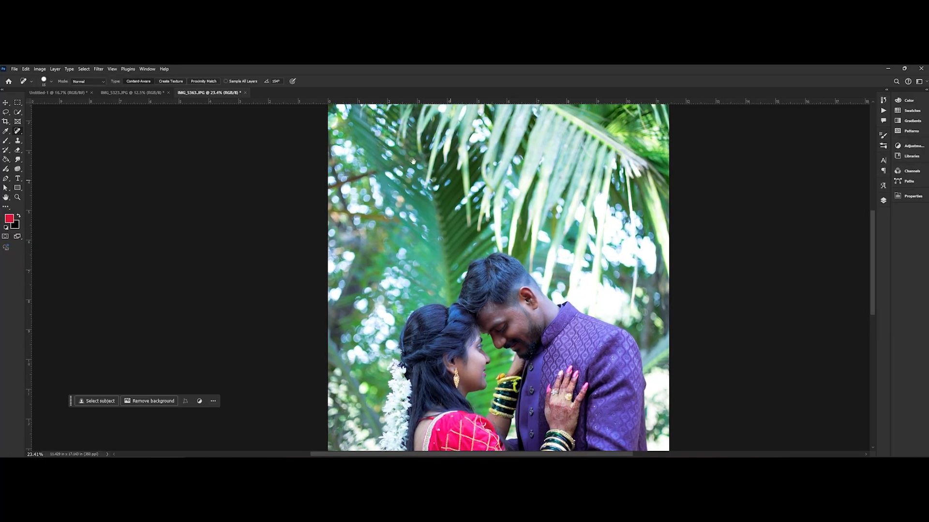
Switch to IMG_5323.JPG and heal the blemishes across the woman's forehead with the Spot Healing Brush.
left_click(132, 92)
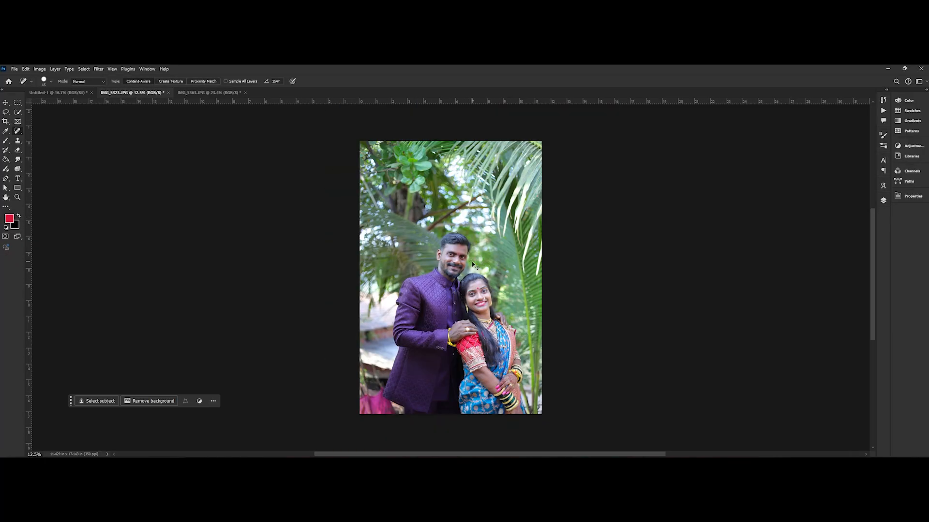
scroll(391, 232, "up", 8)
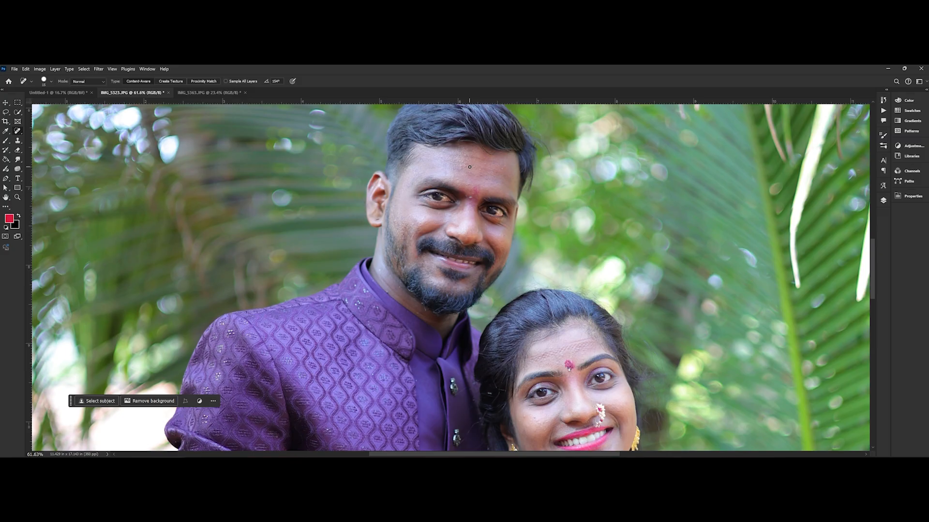
scroll(587, 318, "up", 5)
mouse_move(503, 314)
left_mouse_down()
mouse_move(529, 311)
mouse_move(481, 320)
mouse_move(513, 319)
mouse_move(522, 307)
mouse_move(491, 318)
left_mouse_up()
mouse_move(569, 298)
left_mouse_down()
mouse_move(596, 297)
mouse_move(556, 298)
left_mouse_up()
left_click_drag(612, 285, 564, 293)
mouse_move(553, 304)
left_mouse_down()
mouse_move(554, 312)
mouse_move(552, 283)
left_mouse_up()
mouse_move(565, 285)
left_mouse_down()
mouse_move(623, 273)
mouse_move(510, 312)
mouse_move(499, 332)
mouse_move(566, 298)
left_mouse_up()
left_click_drag(541, 305, 545, 306)
left_click_drag(573, 303, 578, 305)
left_click_drag(527, 300, 522, 306)
scroll(593, 305, "down", 5)
scroll(593, 305, "right", 2)
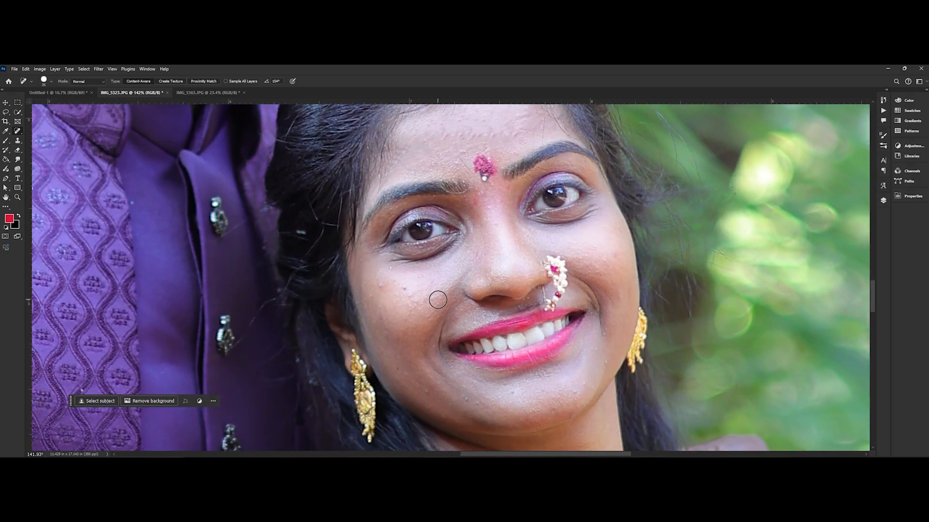
Heal the spots and marks on the woman's cheeks, chin and jawline.
left_click_drag(408, 293, 409, 292)
left_click(425, 381)
left_click(425, 394)
left_click_drag(448, 398, 459, 397)
left_click_drag(510, 399, 519, 399)
left_click(592, 382)
left_click_drag(608, 362, 597, 361)
scroll(442, 247, "down", 5)
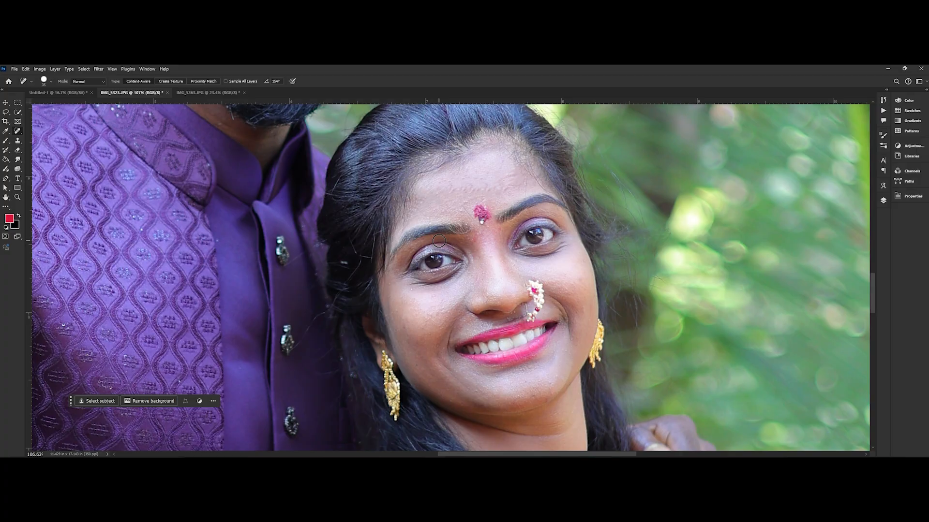
Heal the spot on the man's neck above the collar and check his face for remaining blemishes.
scroll(319, 189, "up", 3)
scroll(270, 233, "up", 3)
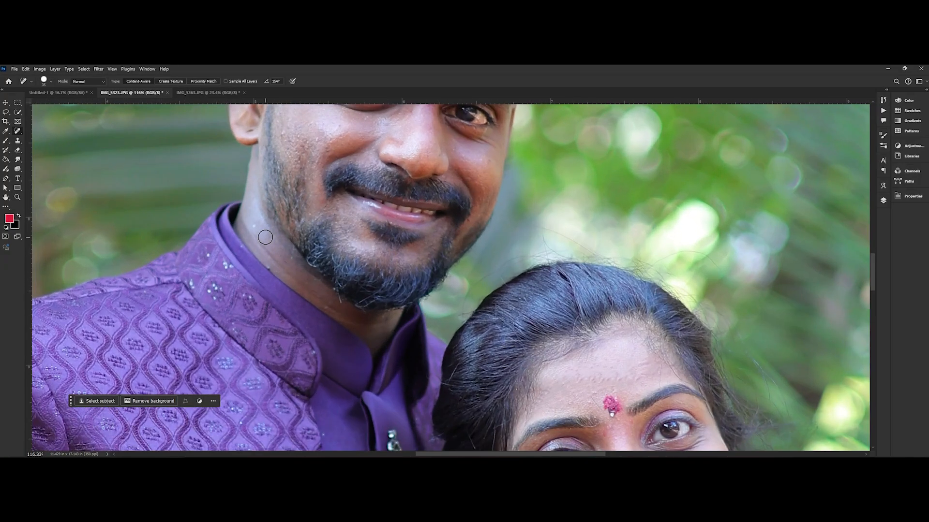
left_click_drag(256, 229, 256, 229)
scroll(256, 229, "up", 2)
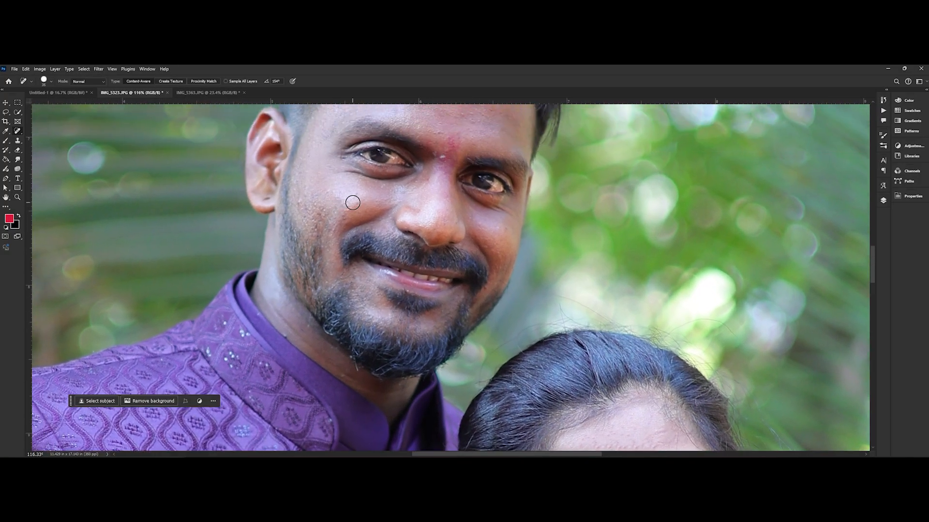
scroll(296, 206, "up", 2)
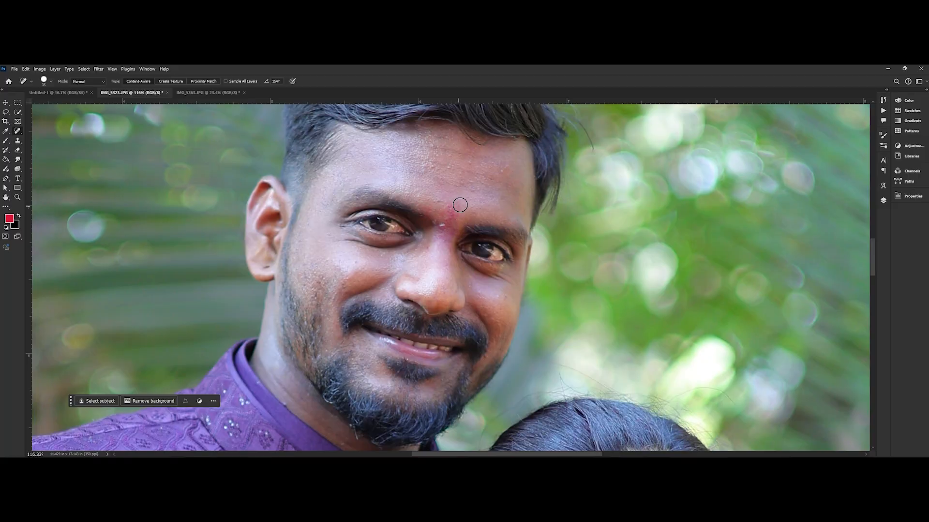
scroll(458, 208, "down", 1)
scroll(458, 208, "down", 10)
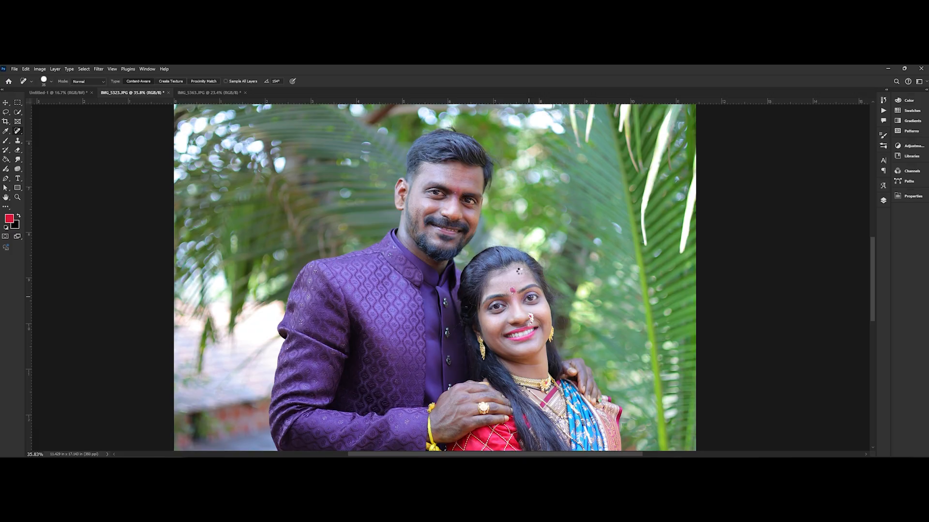
Open IMG_5323.JPG in the Camera Raw Filter and apply the previous settings to it.
key("ctrl+shift+a")
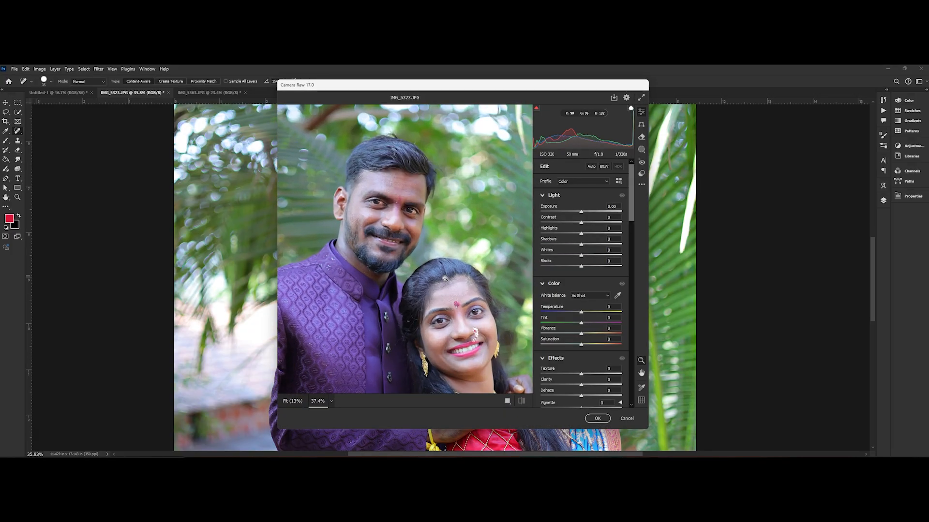
left_click(444, 278)
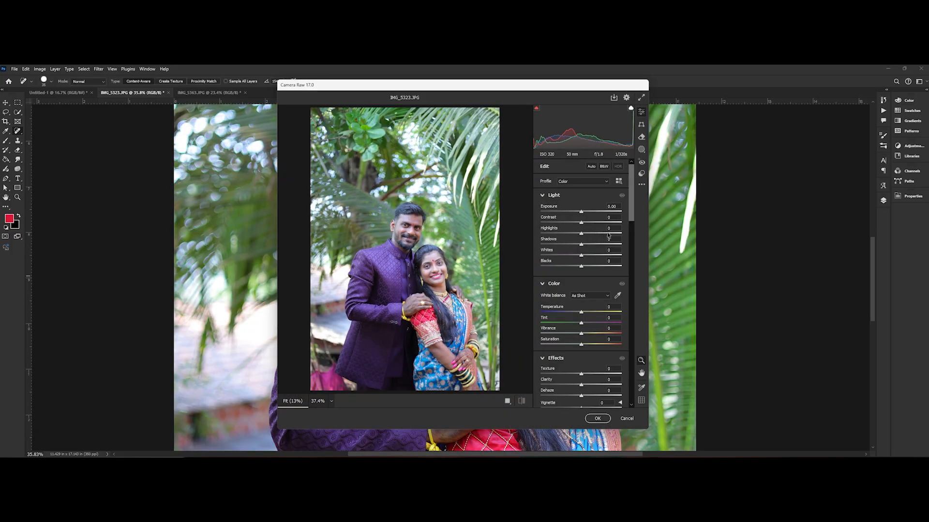
left_click(642, 184)
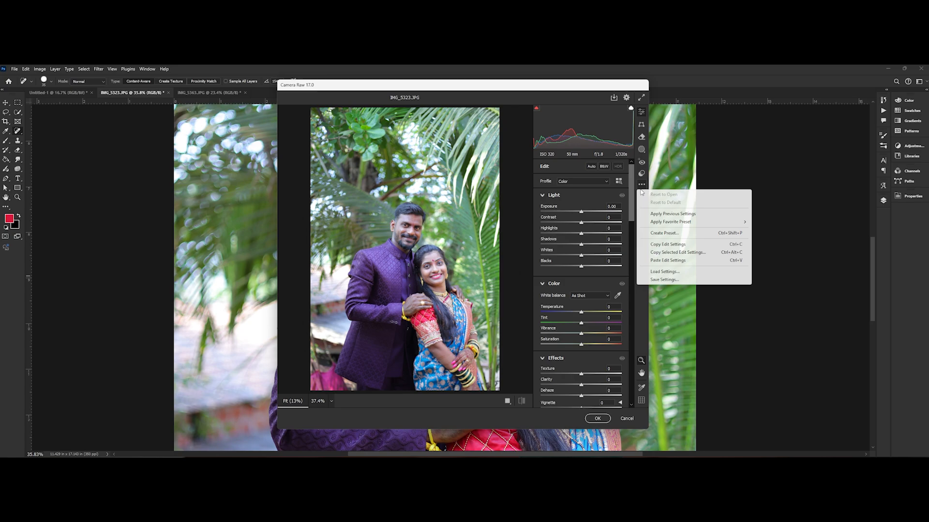
left_click(653, 214)
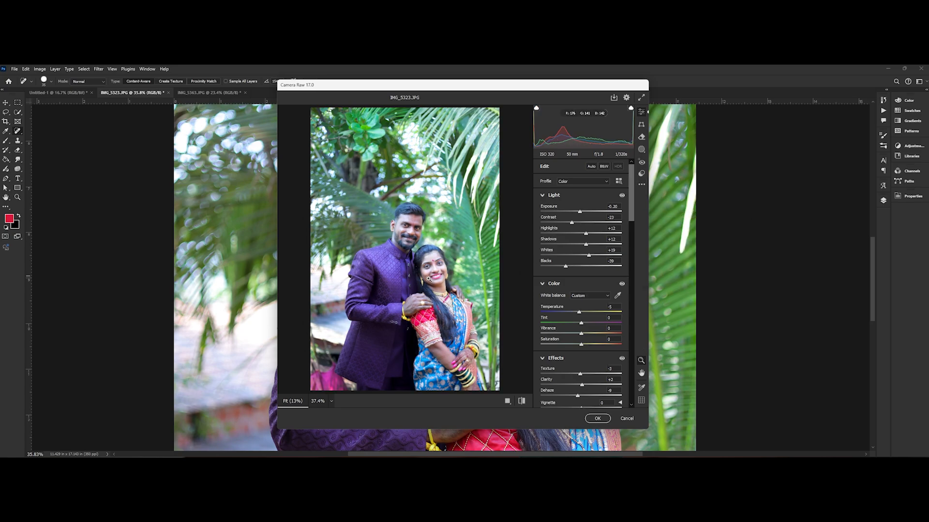
Set Temperature to +6, Exposure to -0.10, Highlights to -41, Shadows to -4 and Whites to -50 for the couple's photo.
left_click_drag(581, 313, 585, 314)
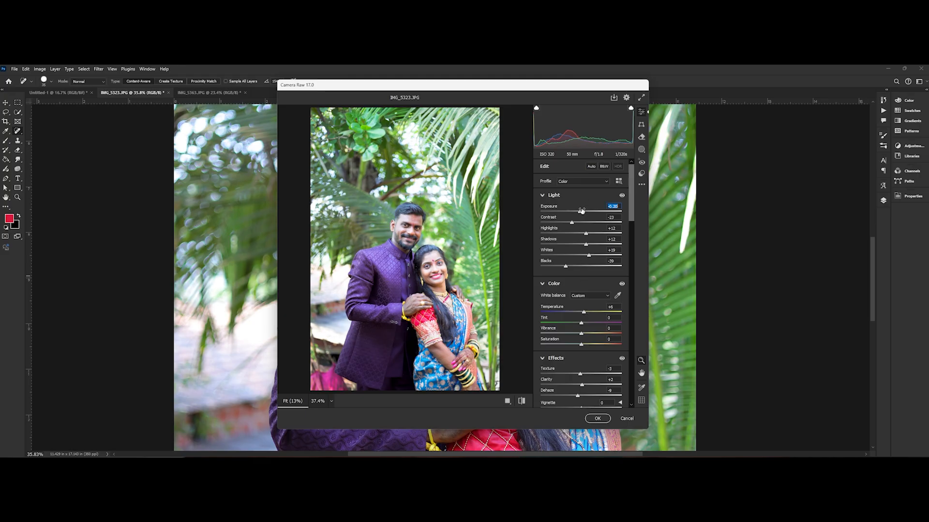
left_click_drag(581, 211, 564, 238)
left_click_drag(582, 246, 561, 256)
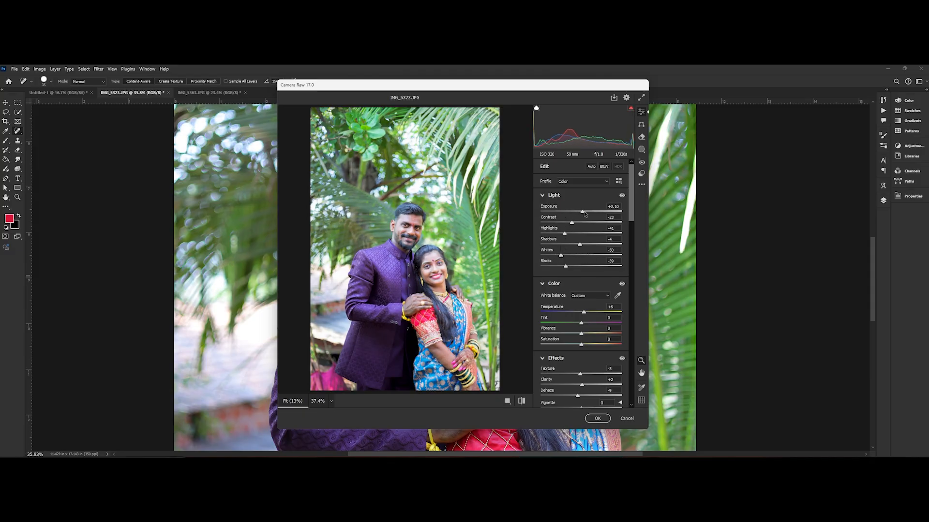
left_click_drag(582, 213, 581, 214)
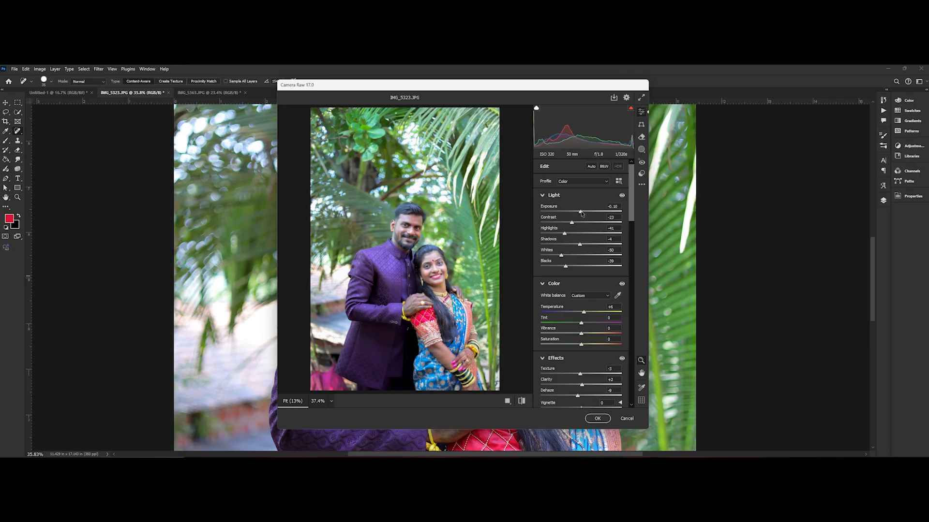
Compare the adjusted photo repeatedly with its default settings to judge the exposure and colour changes.
scroll(593, 321, "down", 2)
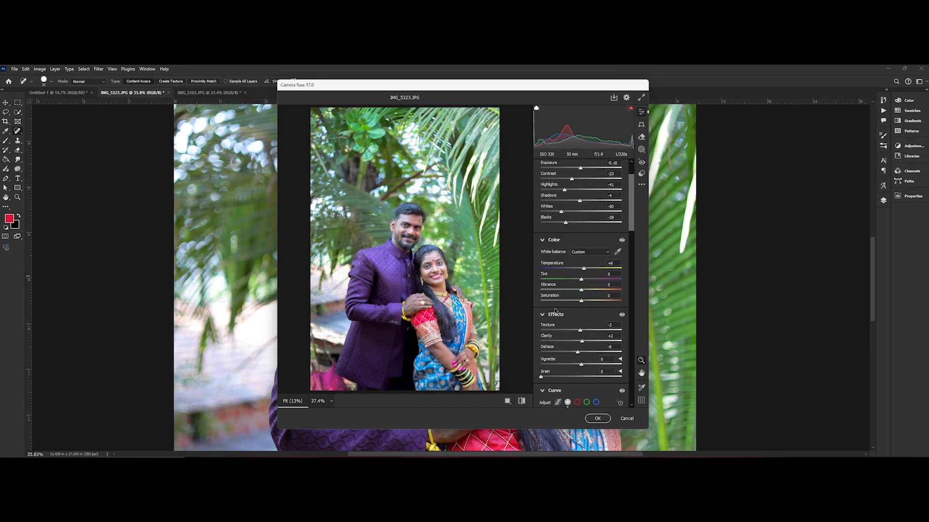
left_click(521, 401)
left_click(521, 401)
left_click(522, 401)
left_click(522, 401)
left_click(522, 402)
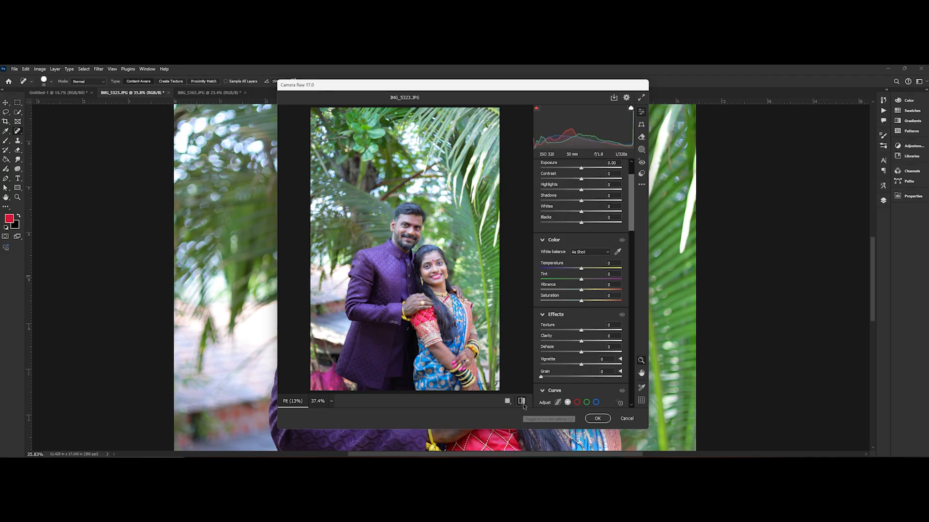
left_click(521, 401)
left_click(521, 401)
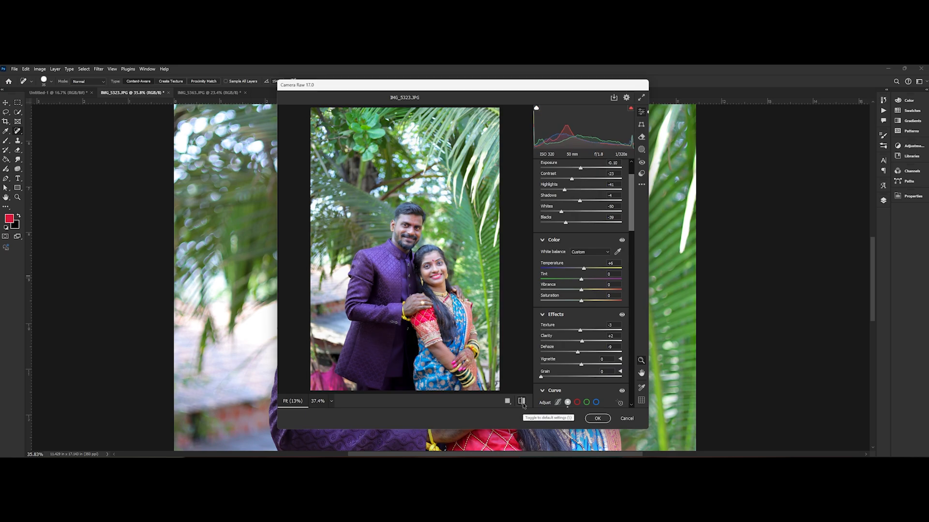
left_click(521, 401)
left_click(522, 400)
left_click(521, 401)
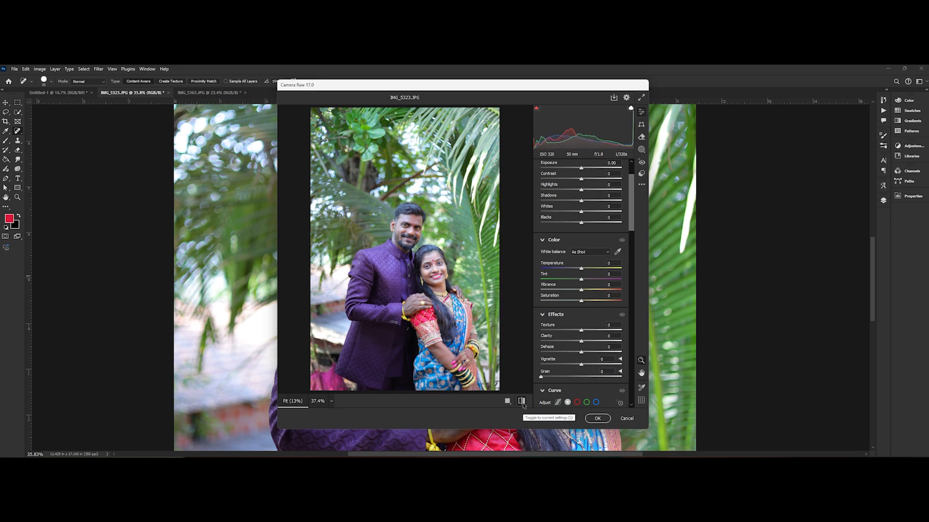
left_click(522, 403)
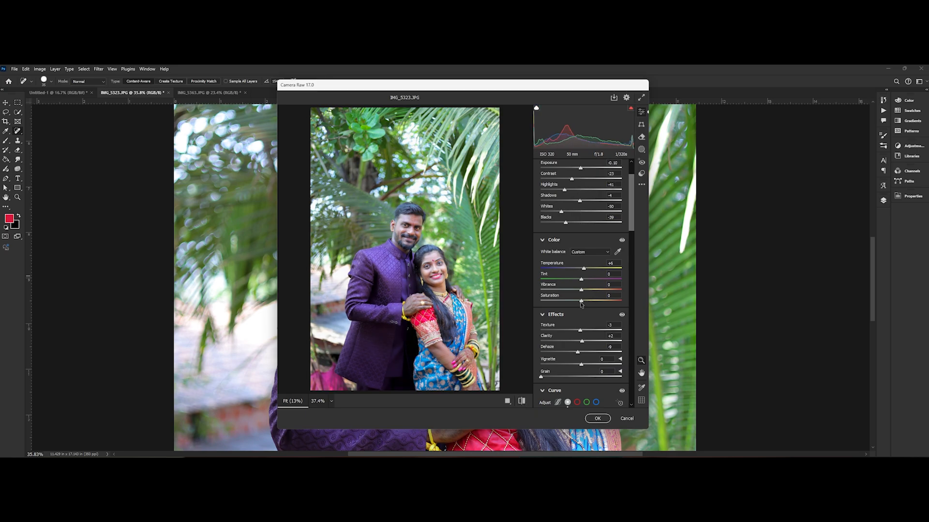
Set Vibrance to +31 and tune the skin colour with Oranges saturation at -21 and Oranges luminance at +14.
left_click_drag(581, 289, 594, 291)
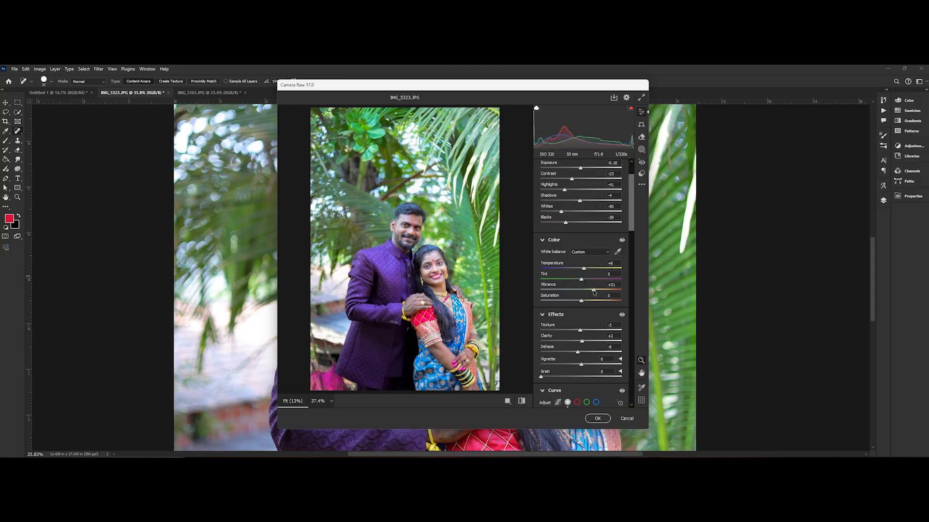
left_click(411, 233)
left_click(385, 219)
left_click(435, 280)
scroll(587, 232, "down", 6)
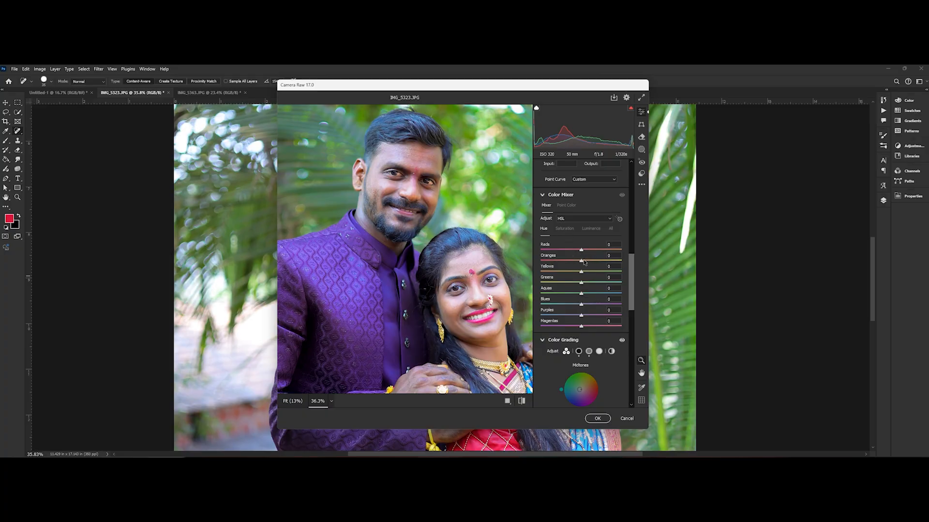
left_click_drag(580, 262, 572, 262)
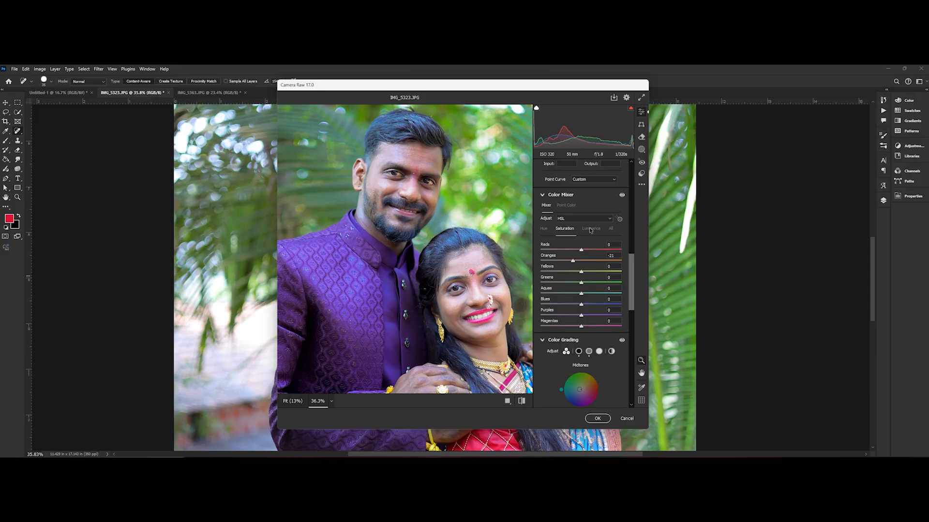
left_click_drag(581, 261, 586, 261)
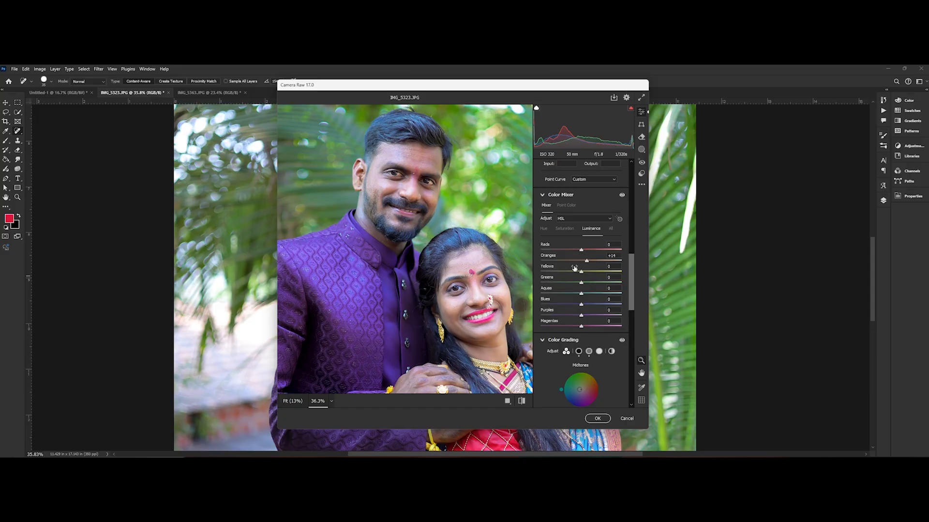
Set the Oranges hue to -2, check the whole photo and apply the Camera Raw adjustments.
left_click(569, 228)
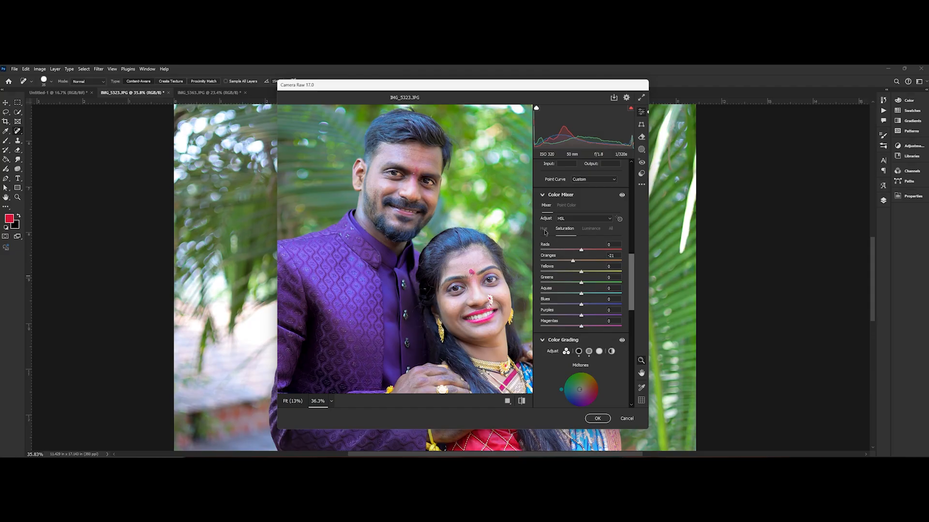
left_click(545, 230)
left_click_drag(581, 261, 580, 261)
scroll(458, 293, "down", 2)
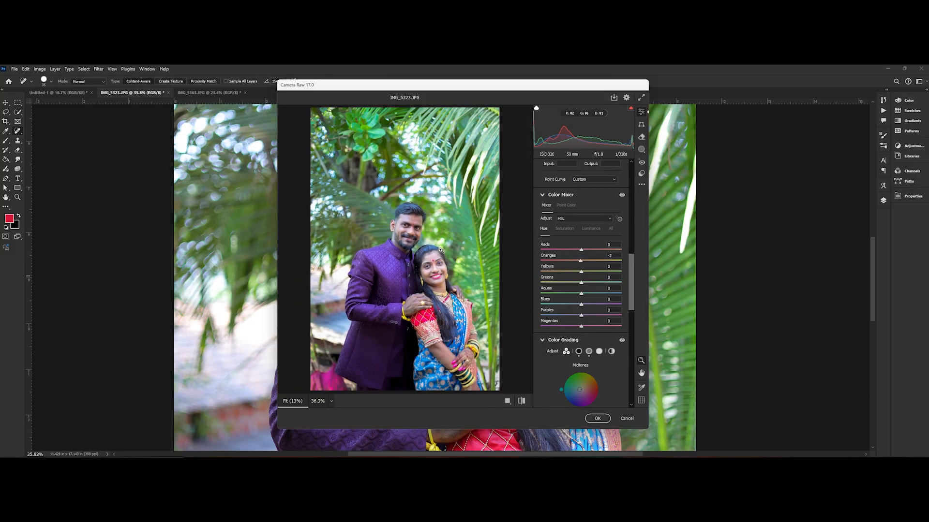
scroll(459, 293, "up", 2)
scroll(458, 293, "down", 2)
scroll(420, 244, "up", 1)
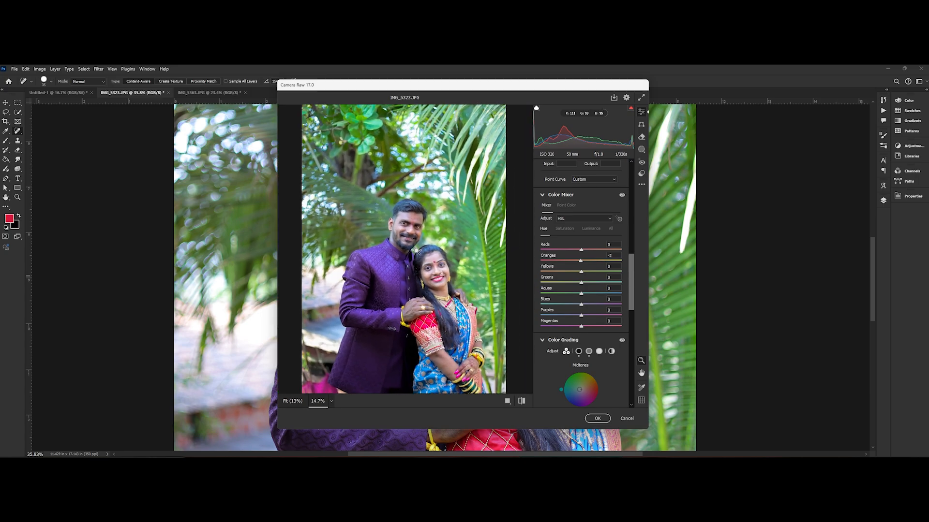
scroll(420, 244, "down", 2)
scroll(420, 244, "up", 2)
scroll(420, 244, "down", 2)
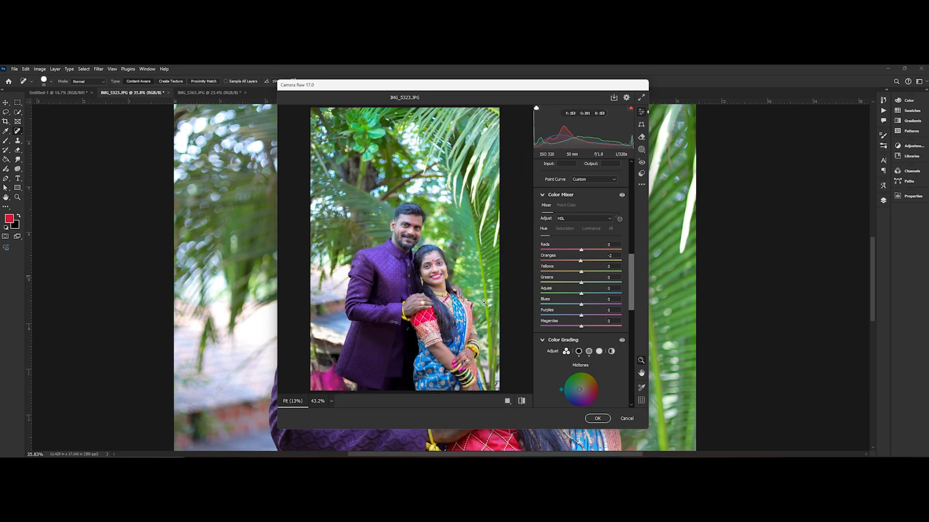
left_click(598, 419)
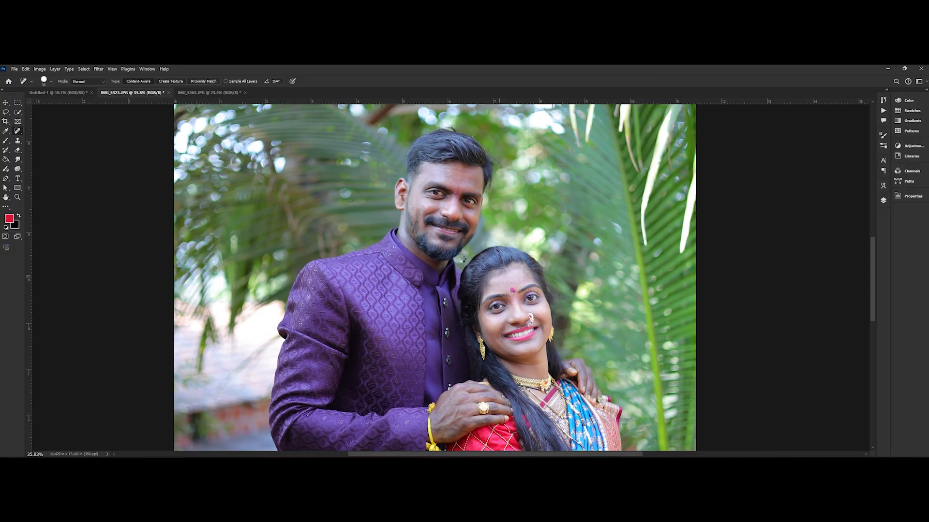
Check the graded photo and open it in the SkinFiner filter from Photo-Toolbox.
scroll(462, 261, "down", 5)
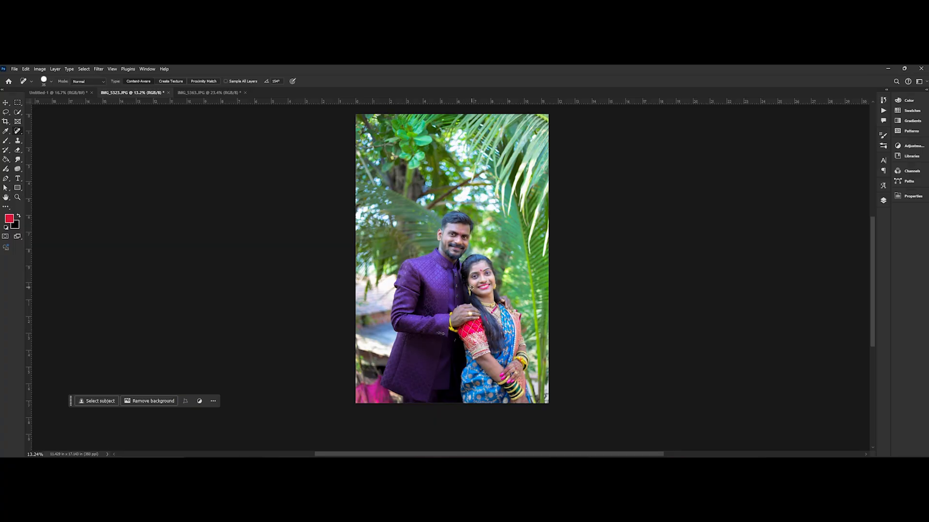
scroll(471, 287, "up", 3)
scroll(471, 287, "up", 1)
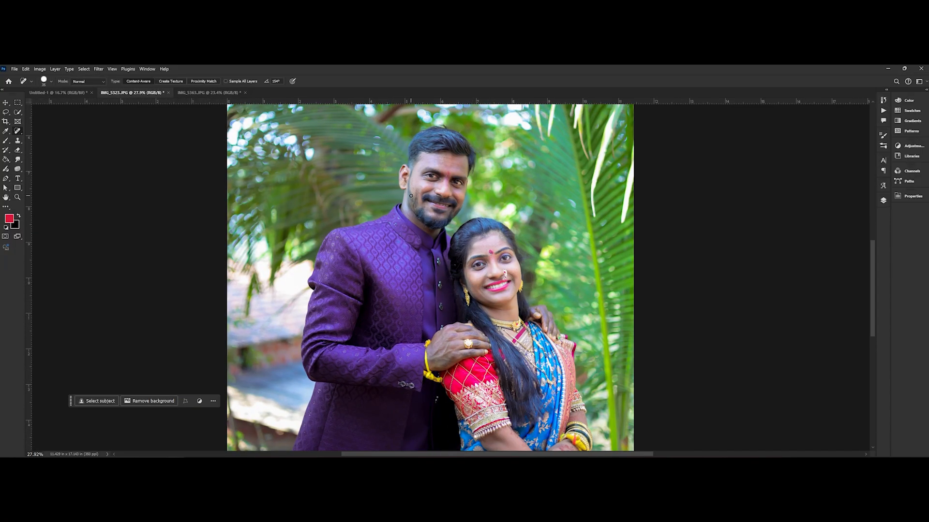
scroll(411, 196, "up", 3)
scroll(411, 195, "down", 2)
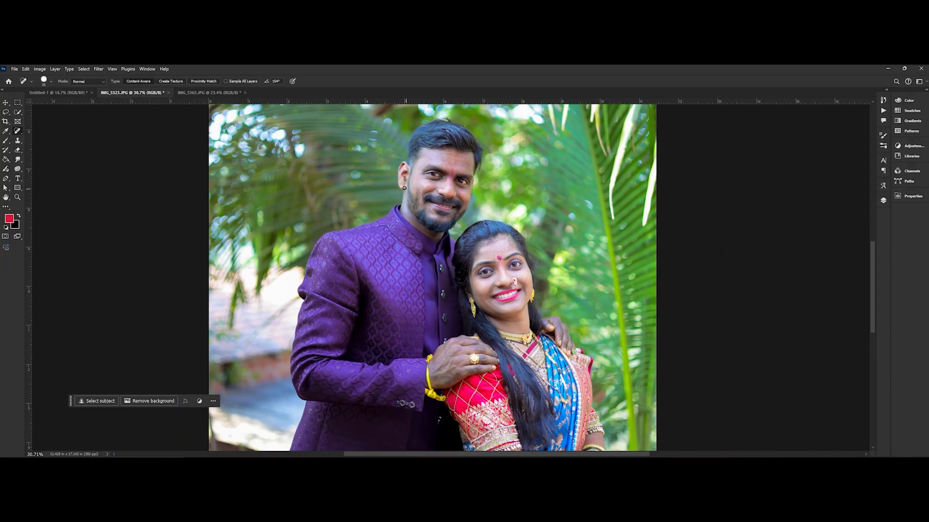
left_click(100, 69)
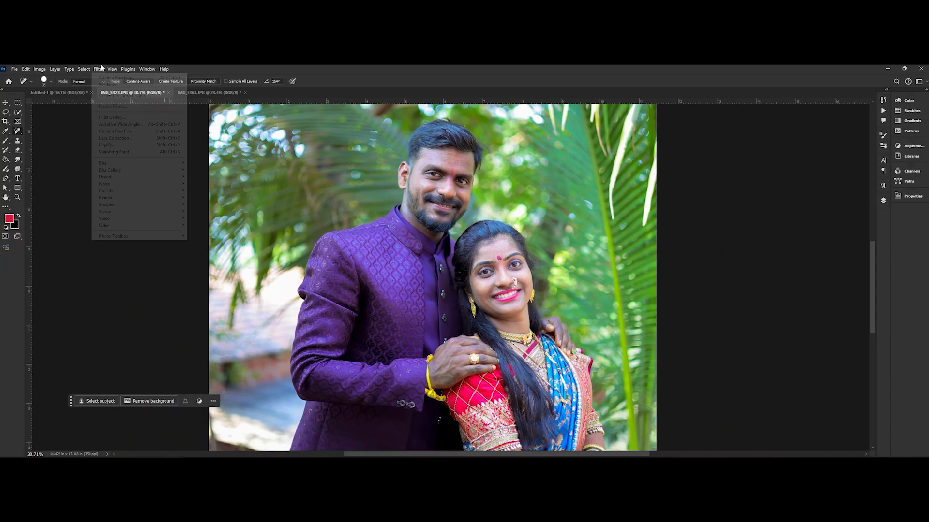
left_click(189, 237)
key("alt+t")
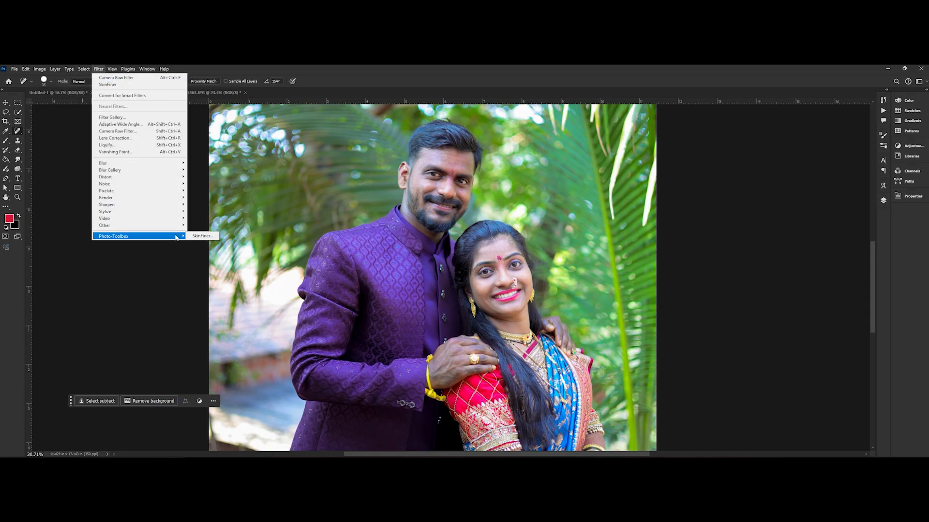
left_click(394, 223)
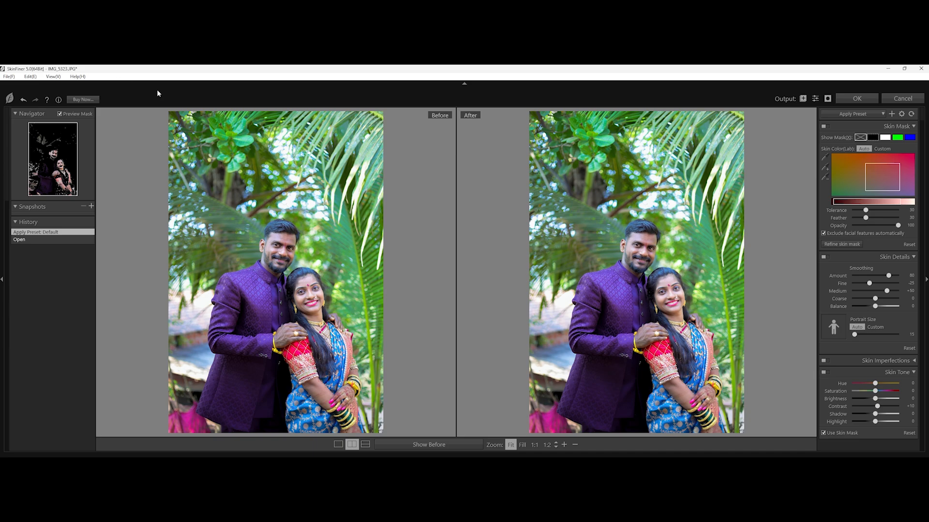
Inspect both faces at 1:1, set Fine smoothing to -14, Medium to +48 and skin Brightness to +3, and apply SkinFiner.
left_click(302, 251)
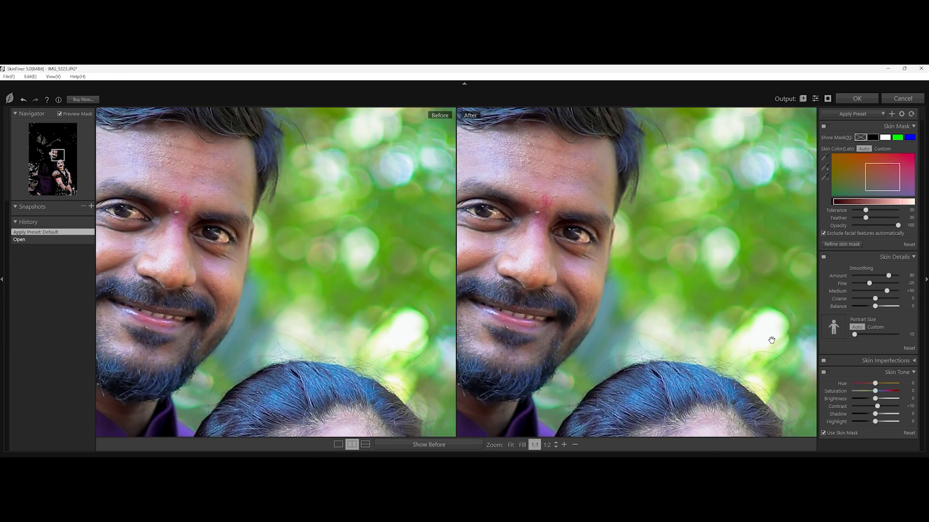
left_click(704, 334)
left_click(676, 298)
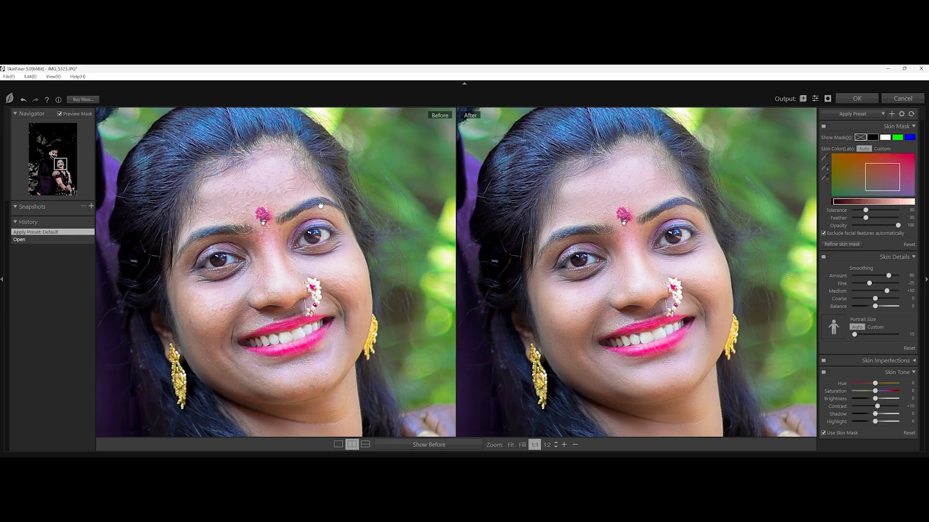
left_click(578, 242)
left_click(645, 242)
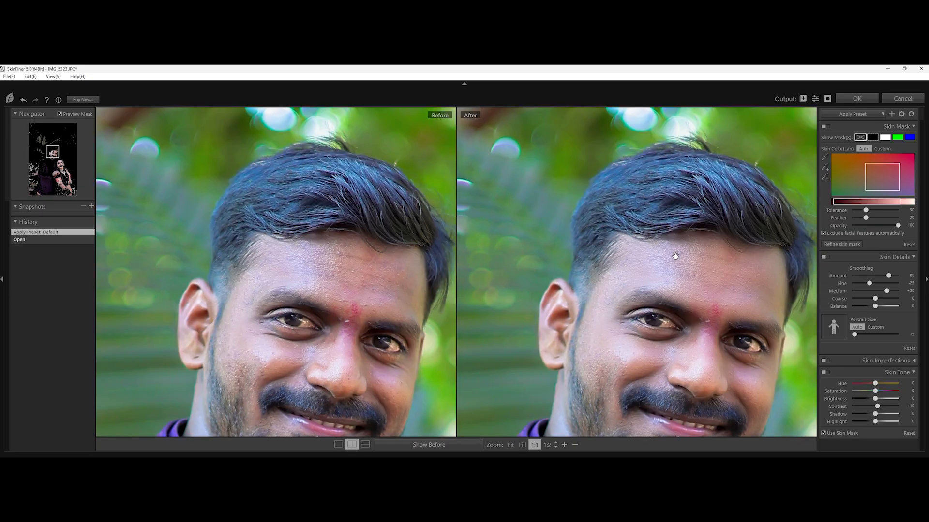
left_click(647, 278)
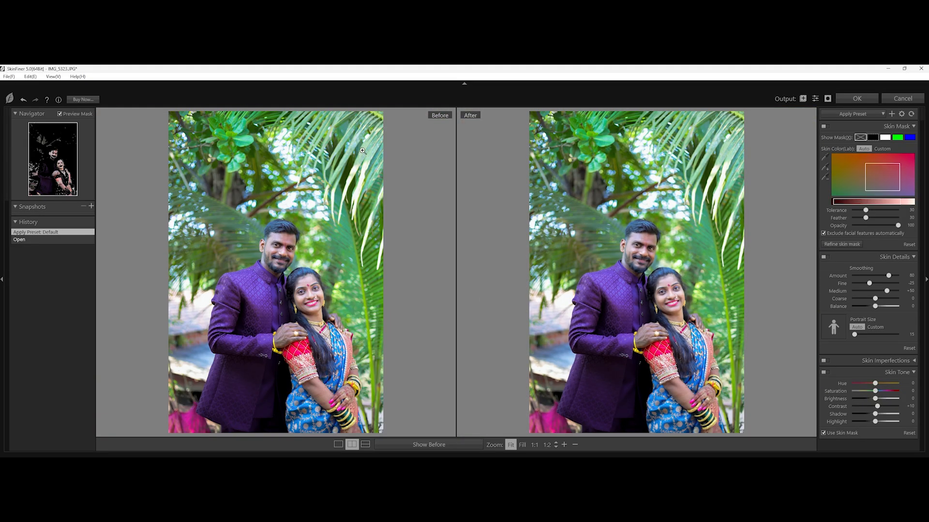
left_click_drag(870, 285, 872, 285)
left_click(886, 290)
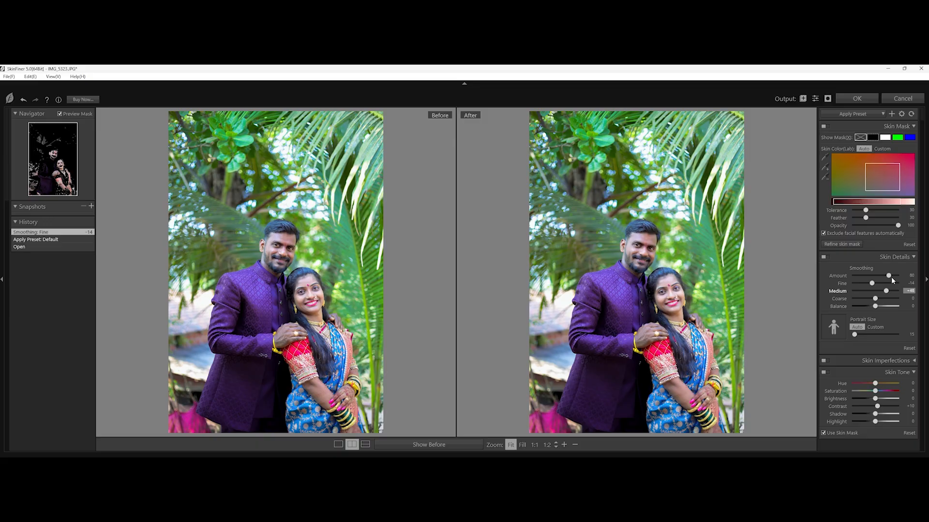
left_click(875, 399)
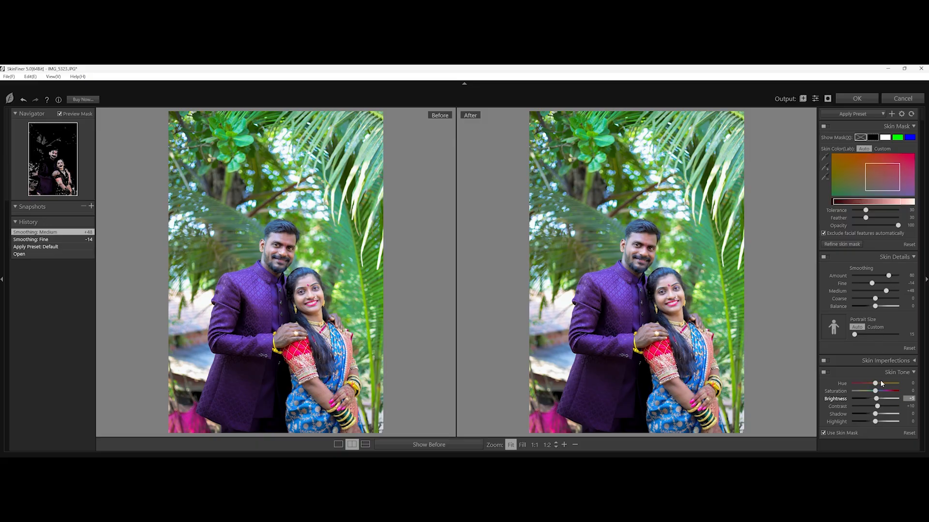
left_click(856, 98)
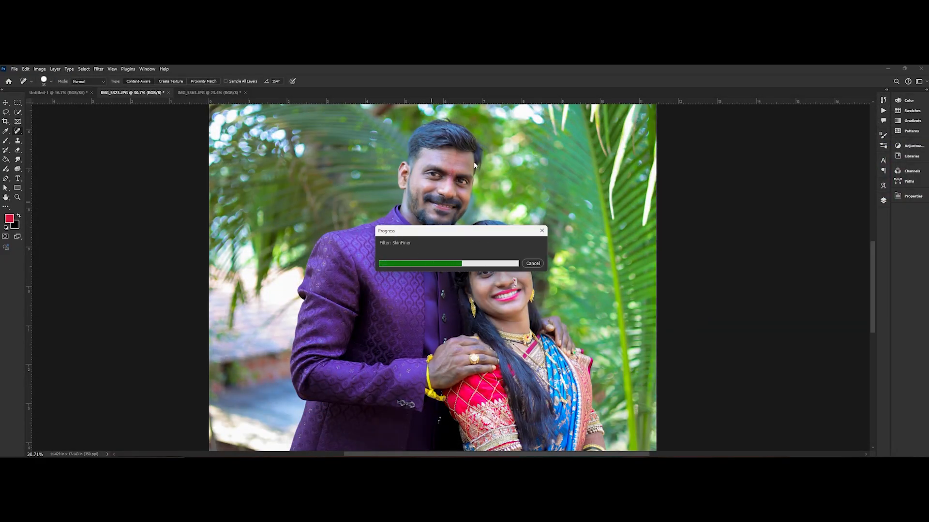
Examine the smoothed skin on the man's and woman's faces at close and wider views.
scroll(511, 266, "up", 3)
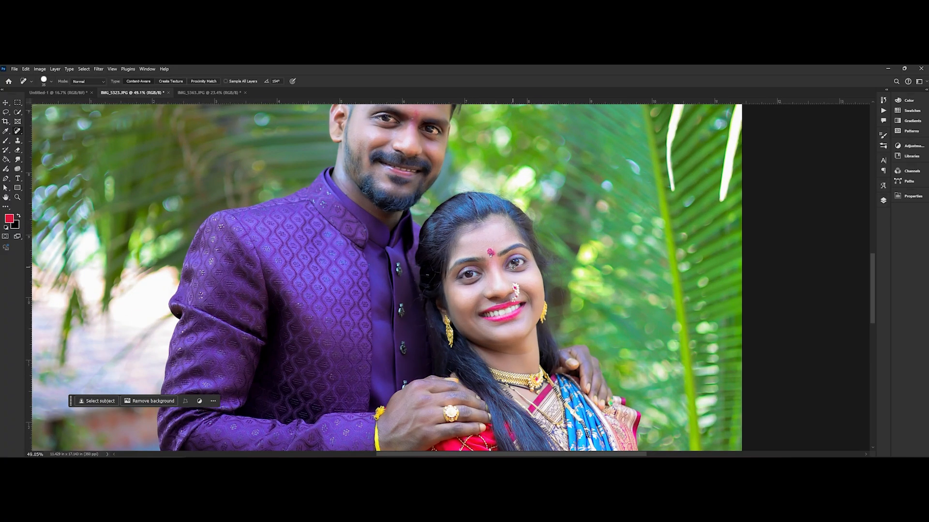
scroll(512, 267, "down", 3)
scroll(484, 247, "up", 2)
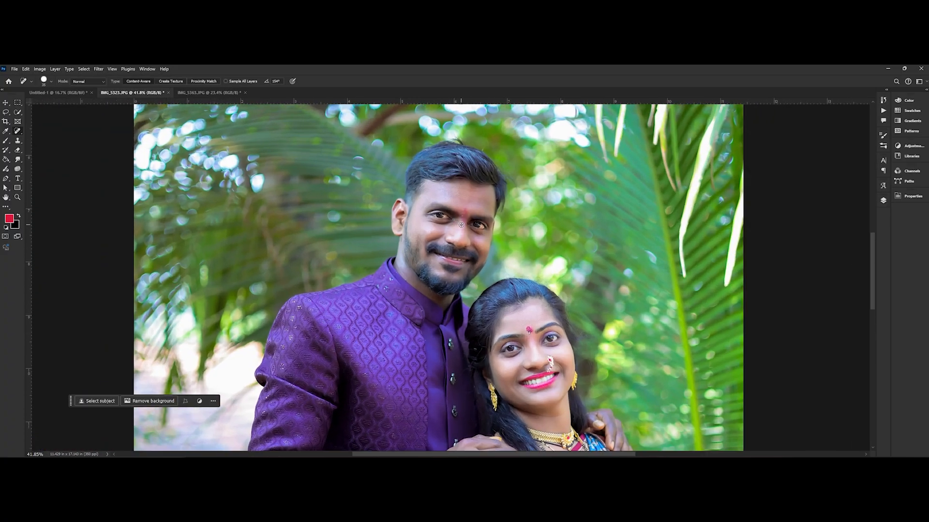
scroll(462, 229, "down", 5)
scroll(462, 228, "up", 5)
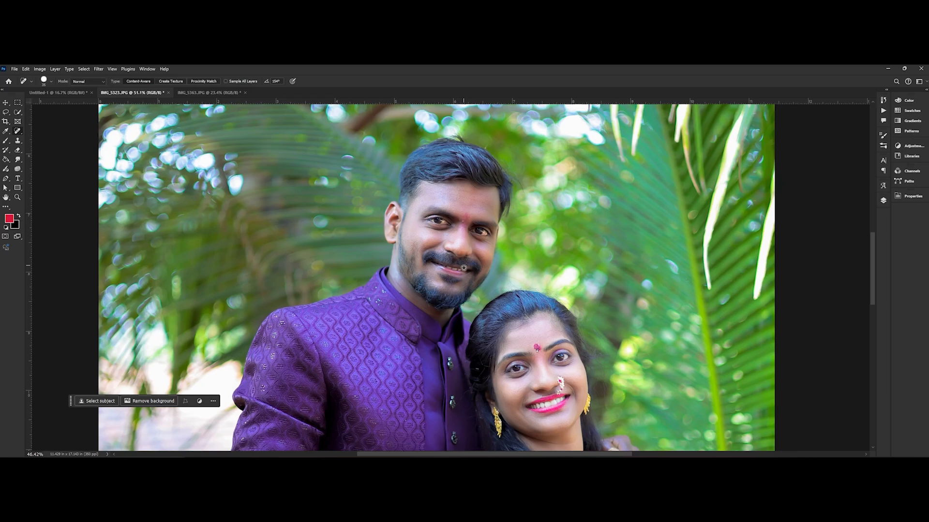
left_click_drag(464, 268, 446, 199)
scroll(505, 323, "down", 3)
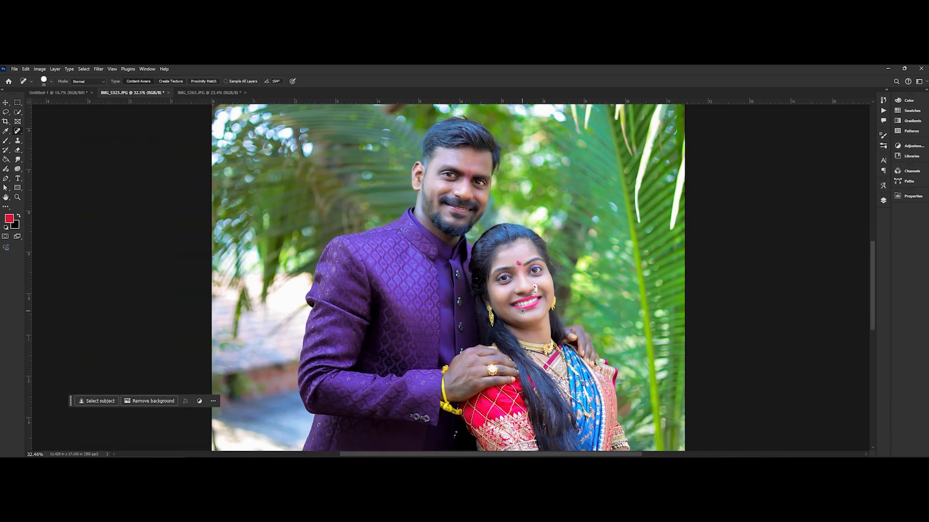
scroll(504, 323, "up", 2)
scroll(479, 310, "down", 2)
scroll(442, 289, "up", 3)
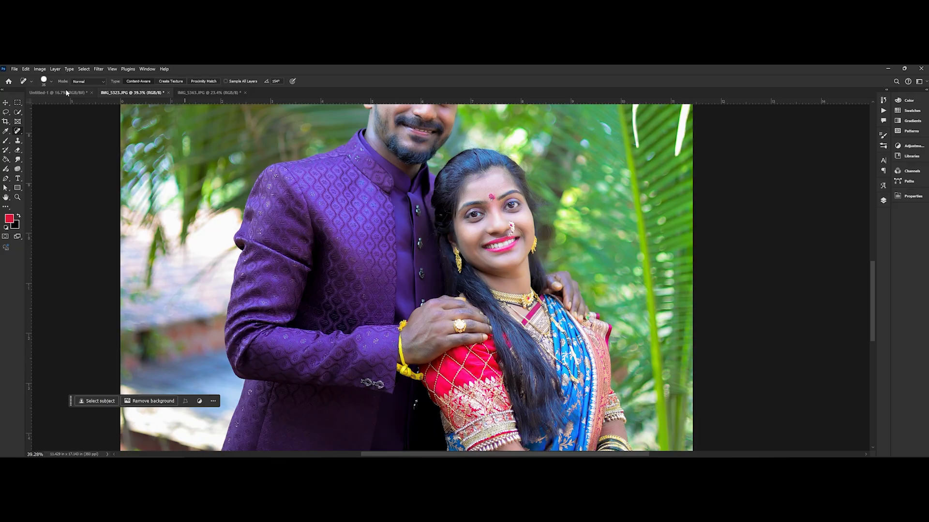
Copy the IMG_5363.JPG photo onto the blank 36 × 12 inch spread and rotate it 90°.
left_click(66, 92)
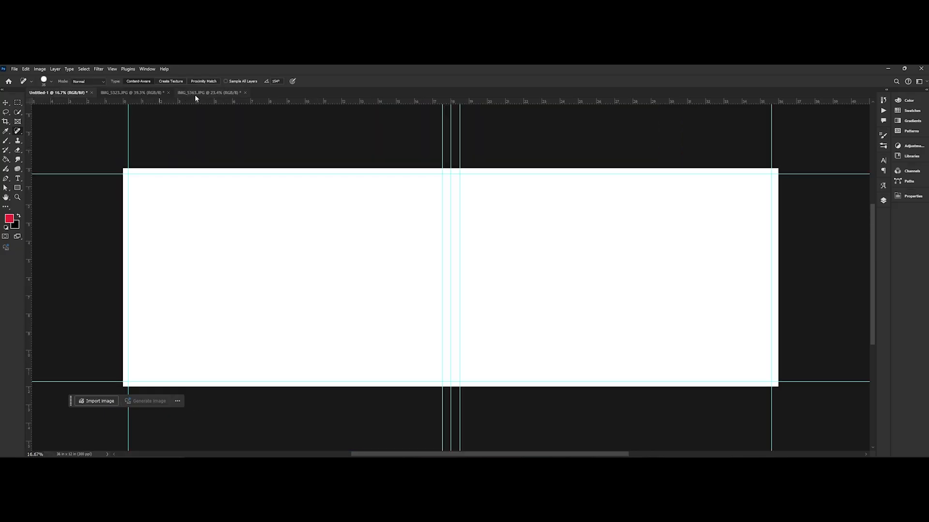
left_click(207, 93)
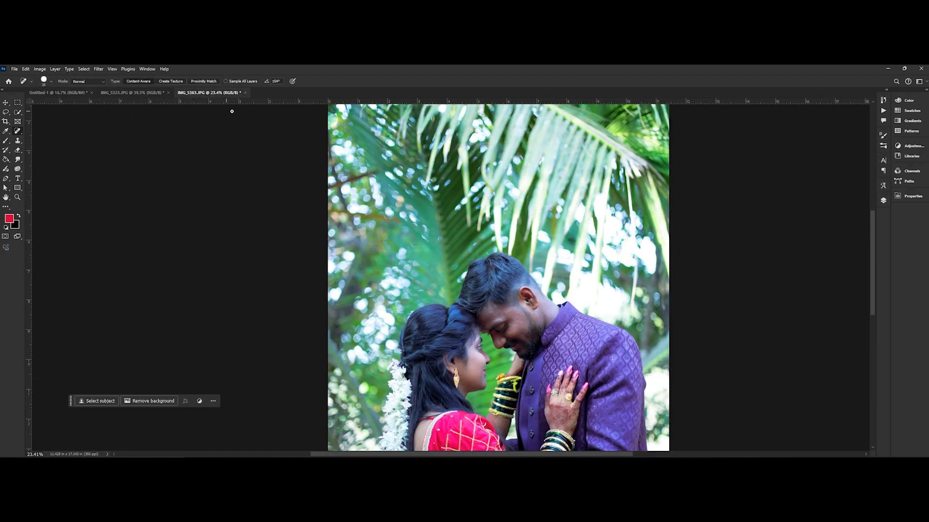
left_click(4, 102)
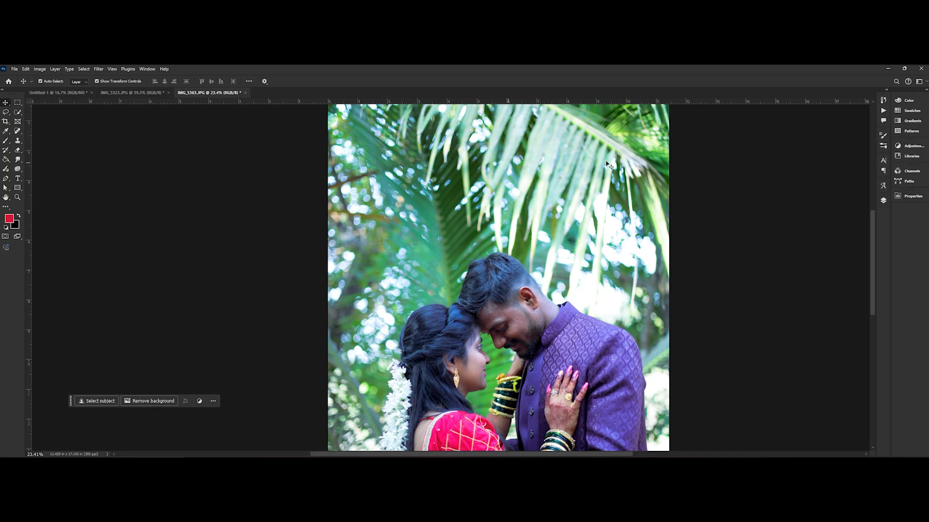
left_click(883, 202)
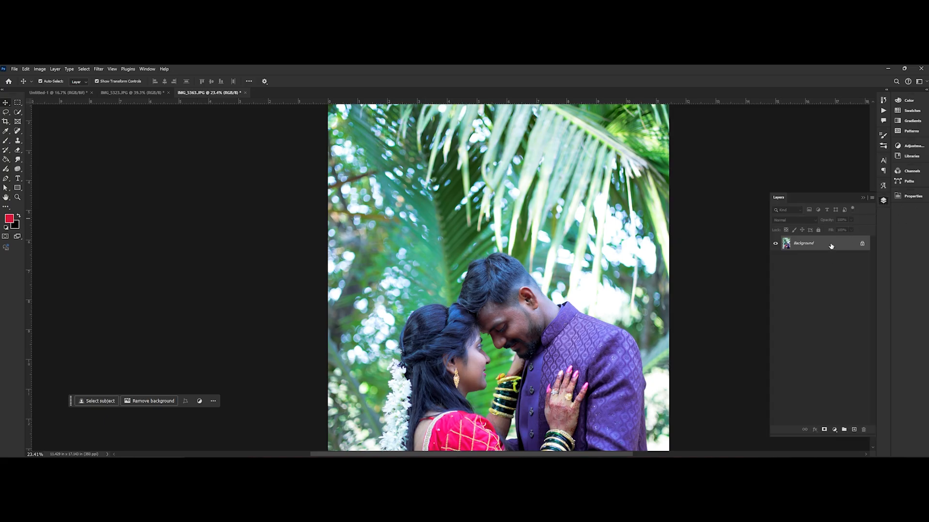
left_click_drag(831, 246, 211, 306)
left_click_drag(260, 248, 376, 327)
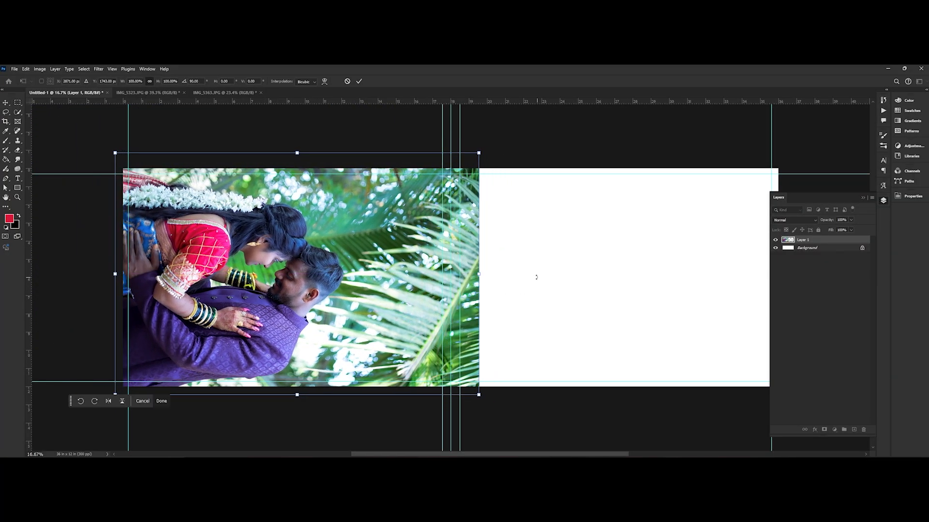
Enlarge the rotated photo to about 137% and align it with the spread's left edge, covering the left page.
left_click_drag(479, 274, 593, 274)
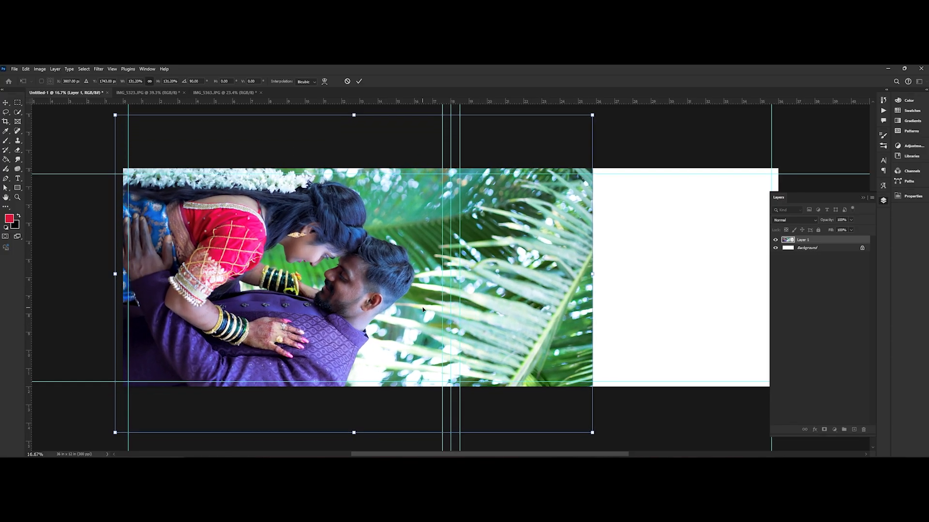
left_click_drag(422, 298, 430, 305)
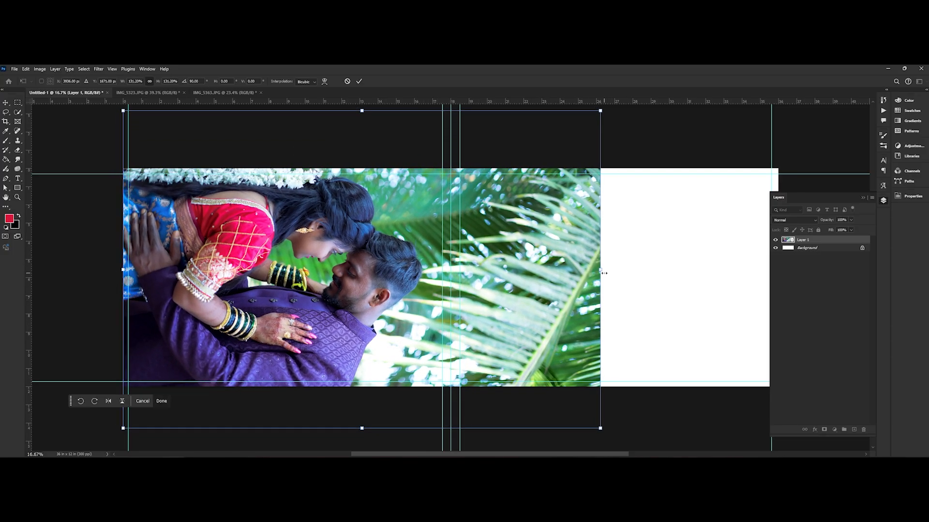
left_click_drag(603, 274, 619, 274)
left_click_drag(560, 282, 559, 289)
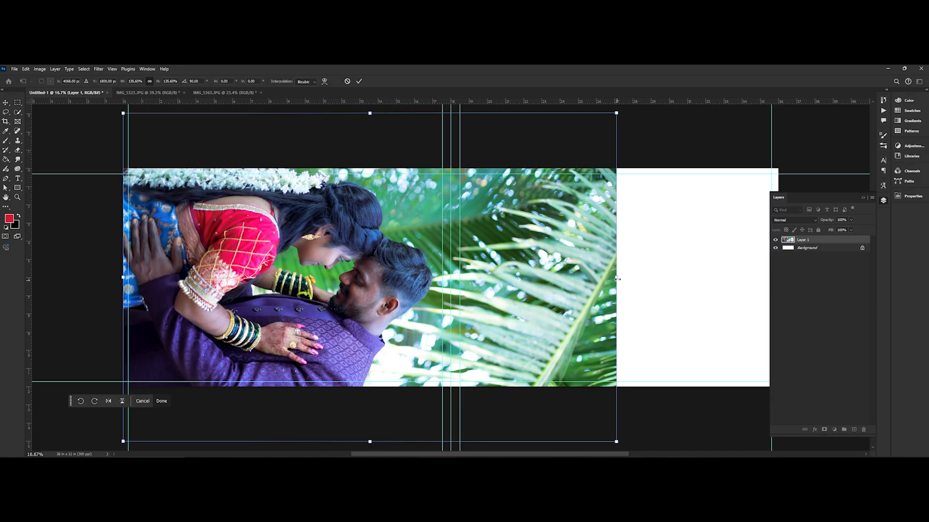
left_click_drag(616, 278, 621, 277)
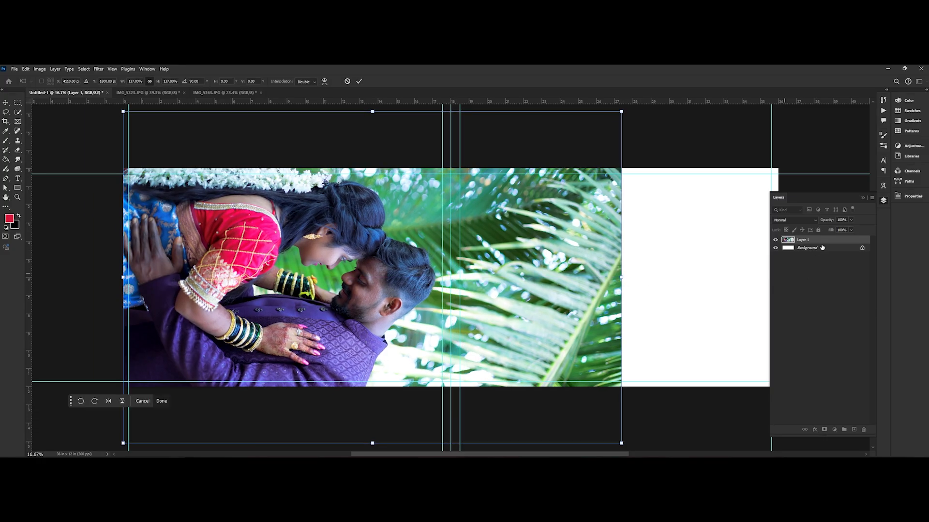
key("Return")
Set the couple photo layer's blend mode to Luminosity.
left_click(803, 218)
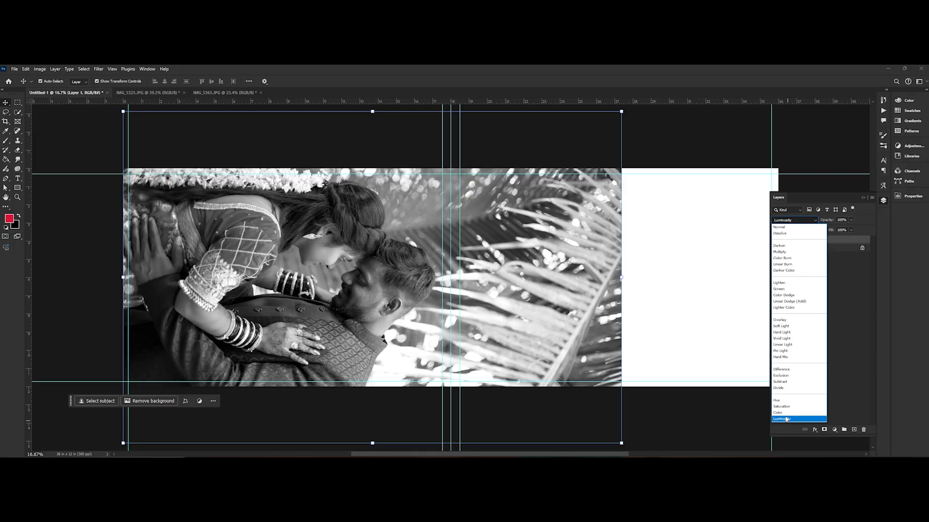
left_click(786, 418)
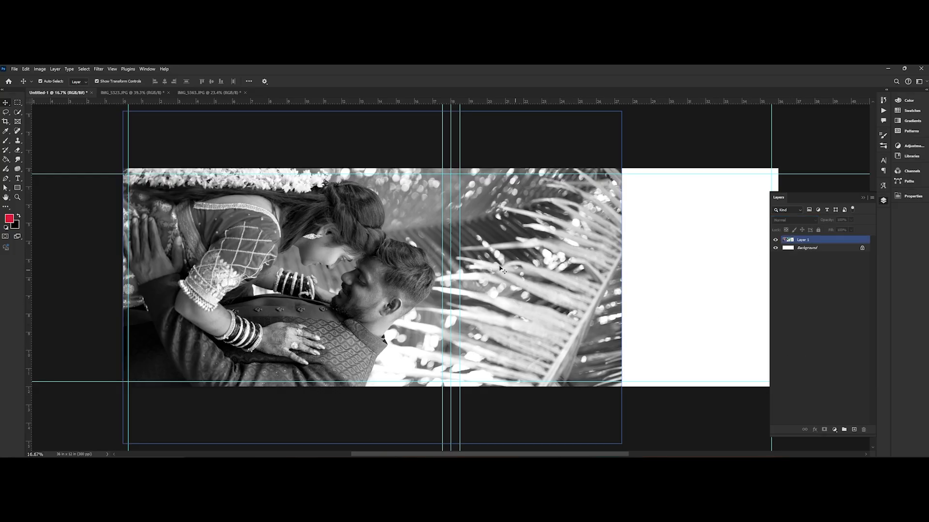
left_click(728, 239)
left_click(831, 240)
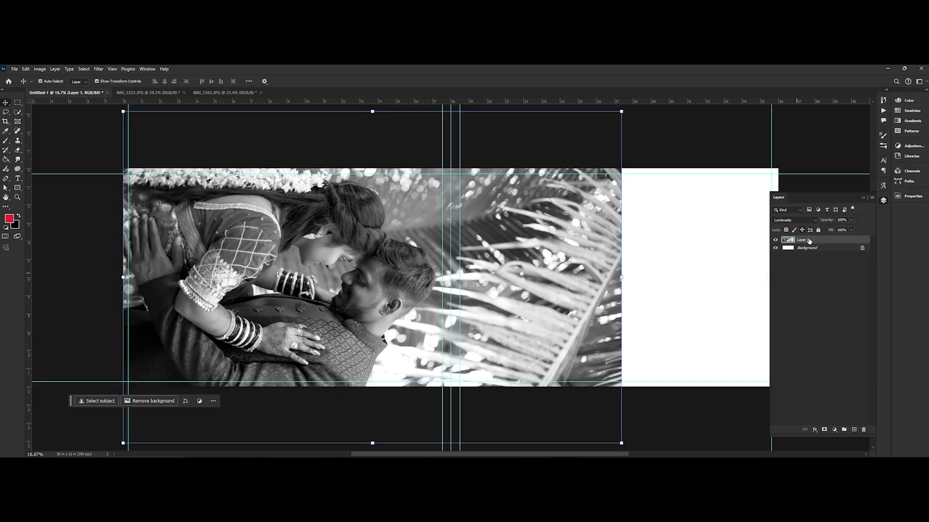
left_click(788, 221)
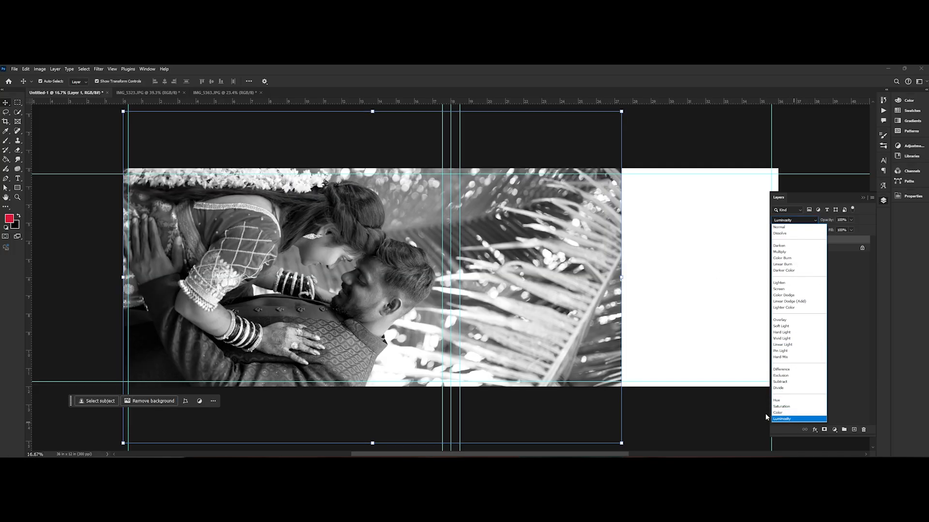
left_click(727, 377)
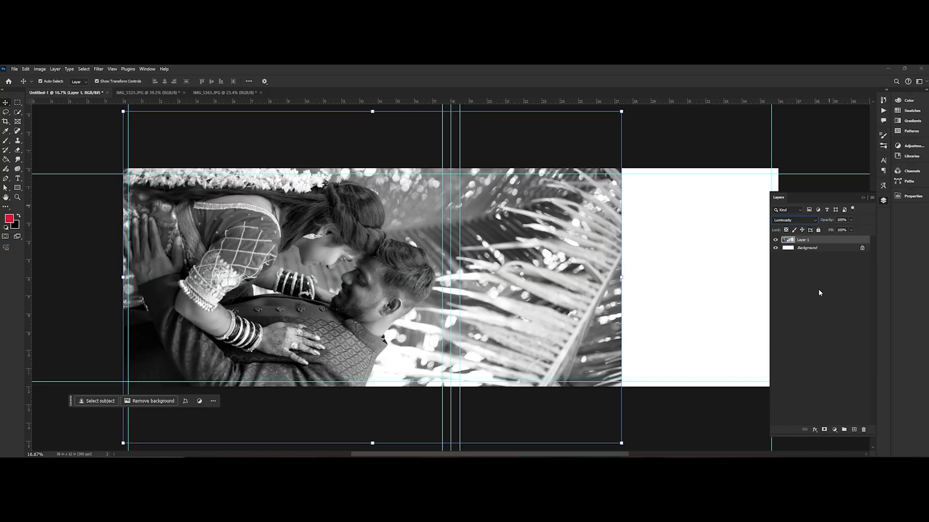
Add a black mask to the photo layer and paint with a large soft white brush to reveal the couple with faded edges.
left_click(824, 430, "alt")
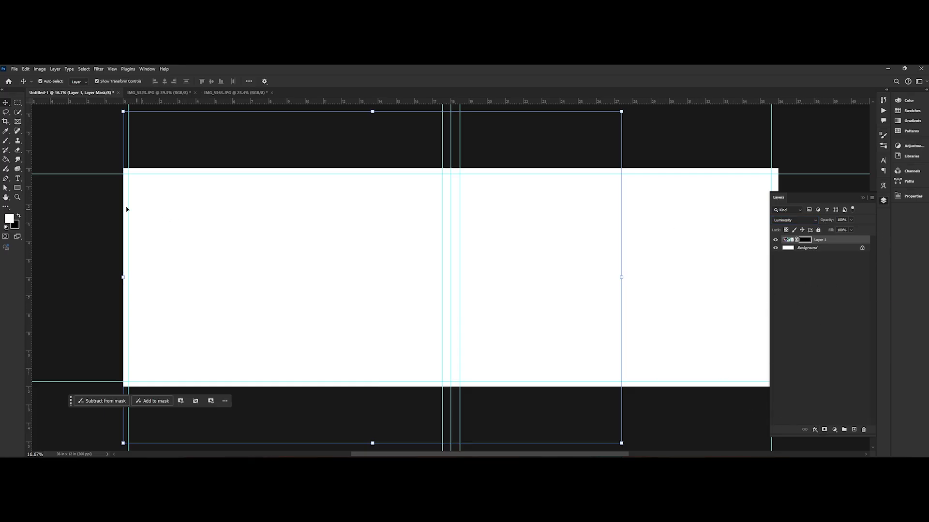
left_click(6, 141)
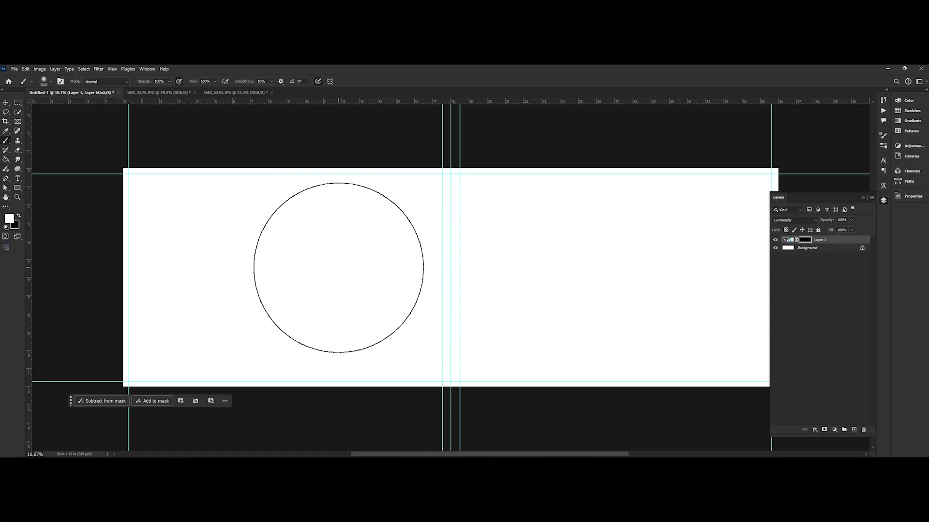
left_click(321, 277)
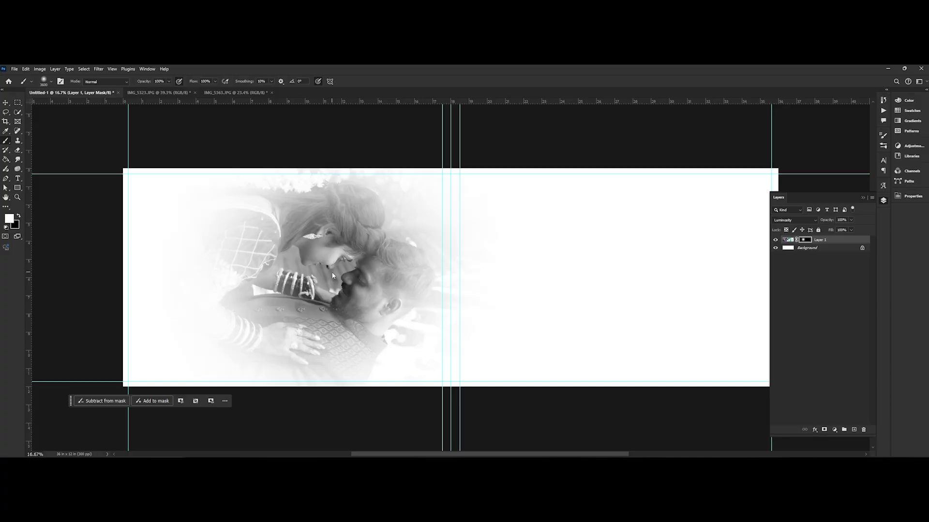
left_click(305, 295)
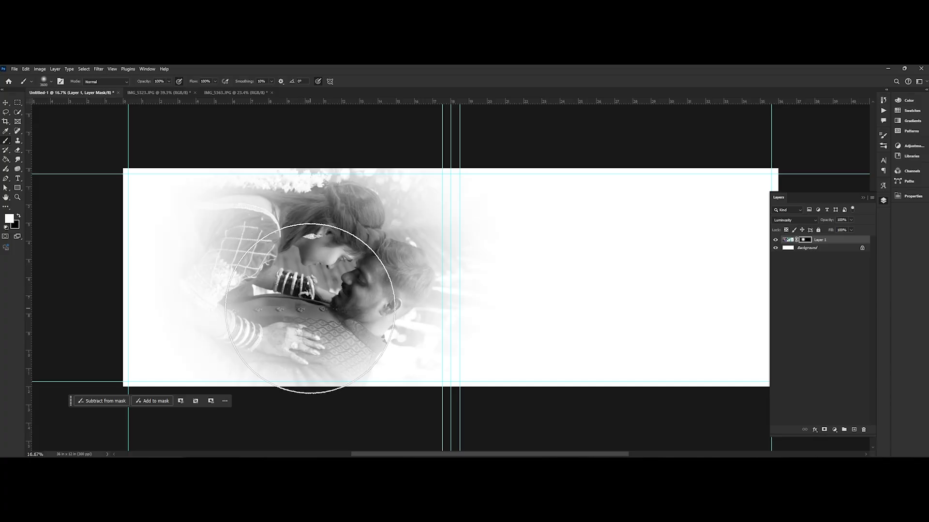
left_click(311, 314)
left_click_drag(315, 243, 321, 311)
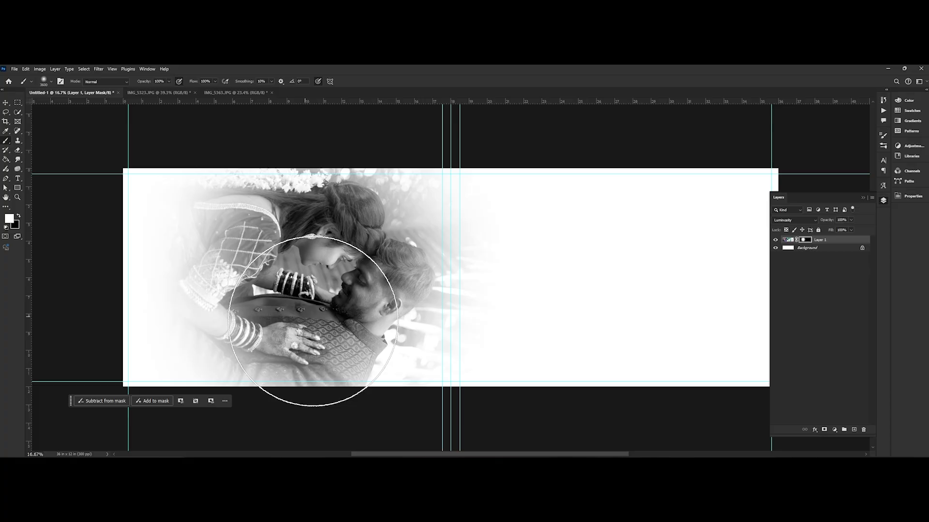
mouse_move(240, 332)
left_mouse_down()
mouse_move(278, 311)
mouse_move(362, 367)
left_mouse_up()
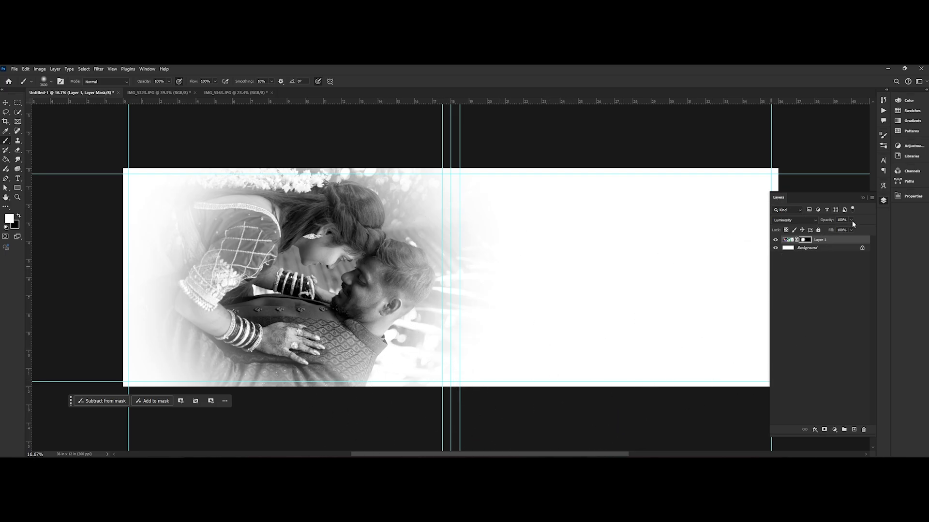
Lower the photo layer's opacity to 63% and remove the faded photo that spills past the centre guide onto the right page.
mouse_move(852, 221)
left_mouse_down()
mouse_move(830, 237)
mouse_move(838, 232)
left_mouse_up()
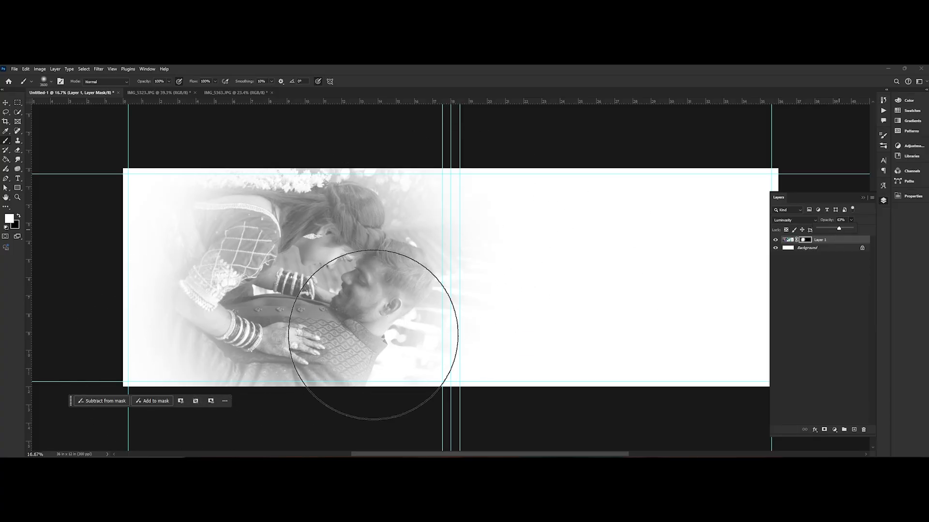
left_click(17, 101)
left_click_drag(453, 163, 592, 410)
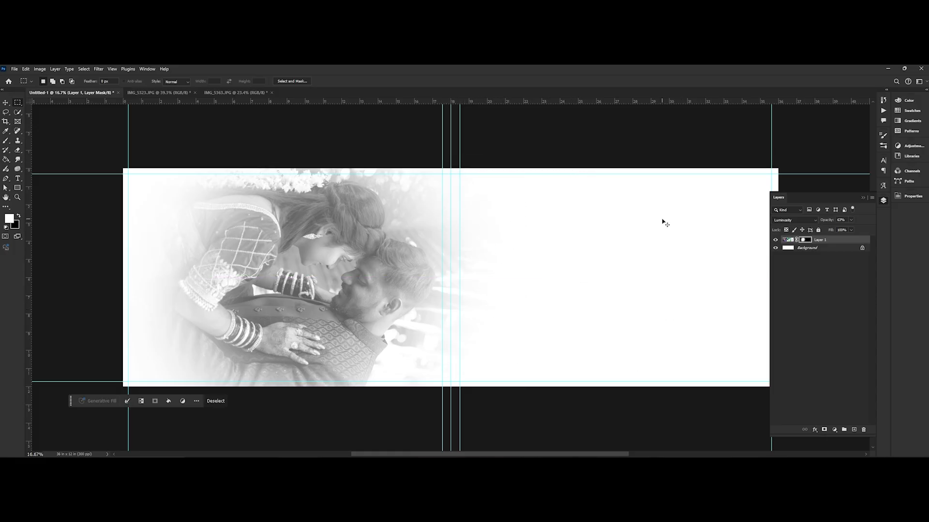
left_click(527, 271)
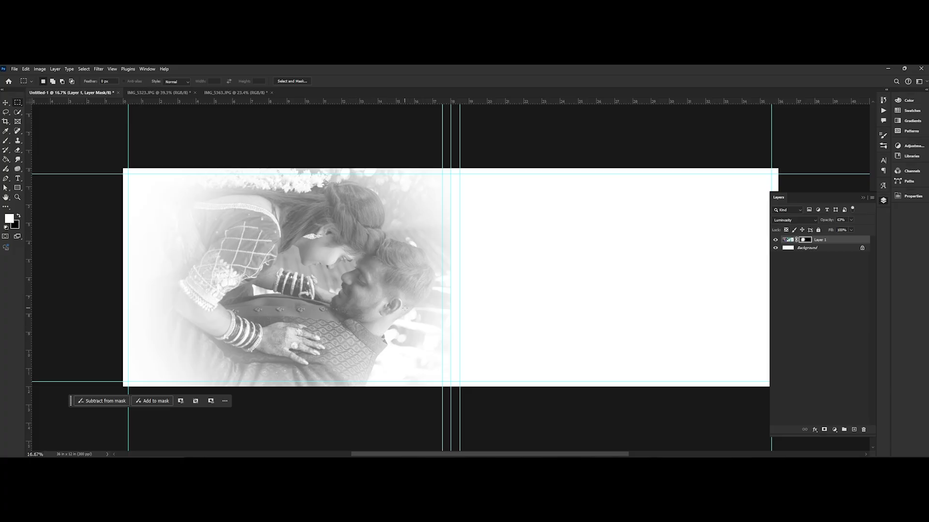
Check the faded photo and the spread's empty right page, and bring the whole IMG_5323.JPG portrait into view.
left_click(5, 102)
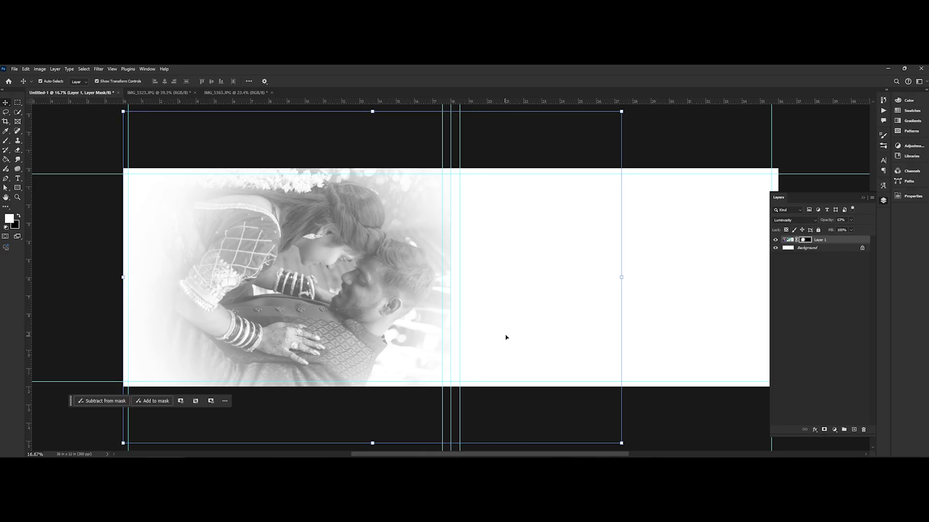
left_click_drag(467, 337, 376, 338)
left_click(721, 376)
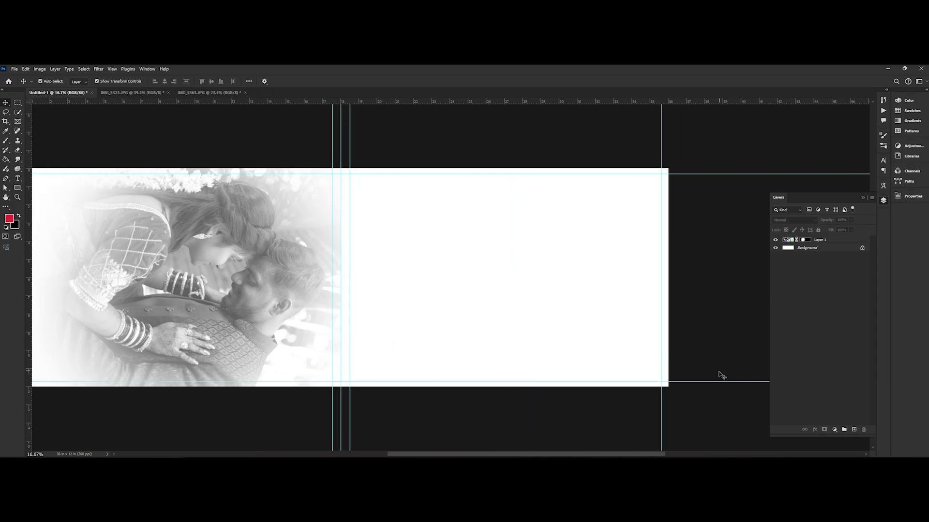
scroll(386, 271, "up", 1)
scroll(385, 272, "right", 1)
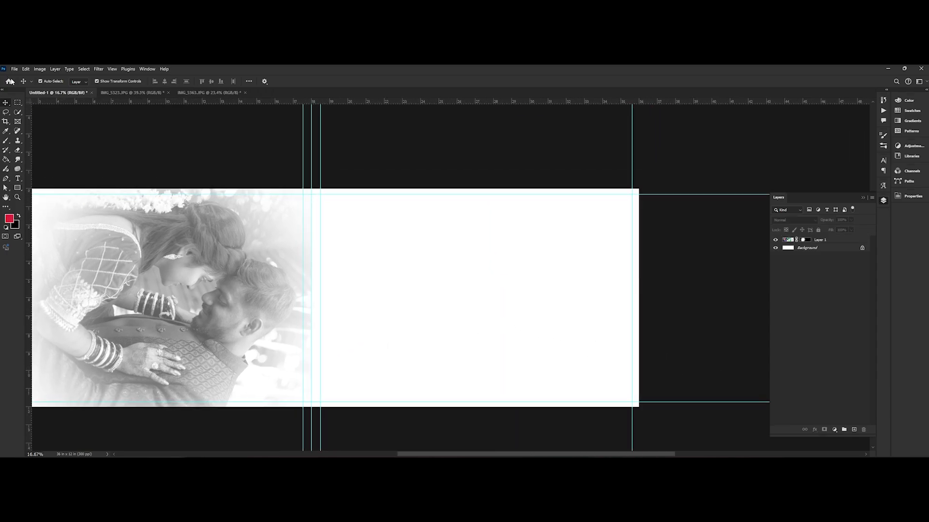
left_click(133, 93)
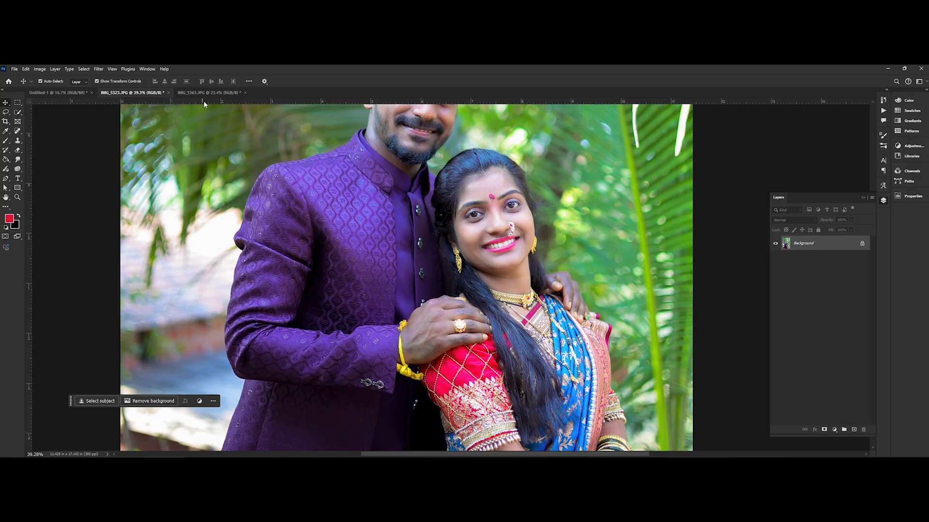
scroll(278, 235, "down", 2)
scroll(373, 256, "down", 1)
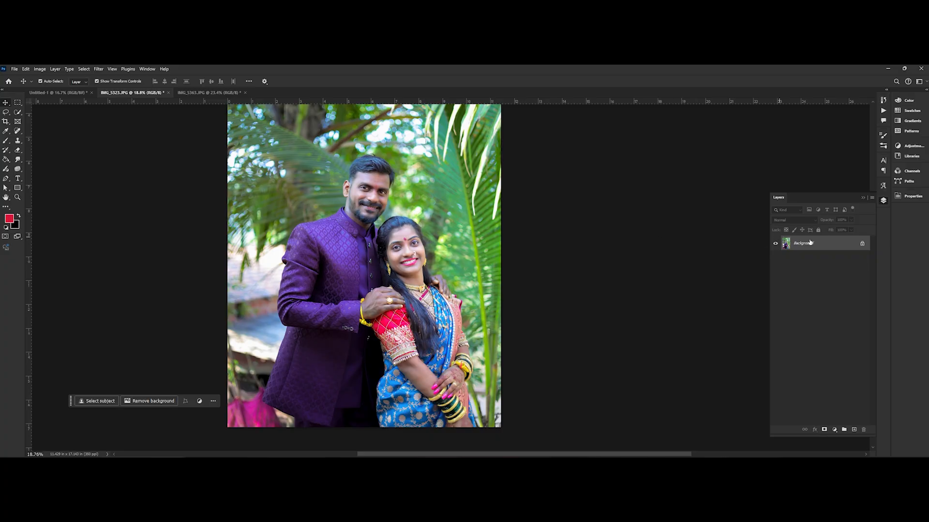
left_click_drag(810, 243, 803, 255)
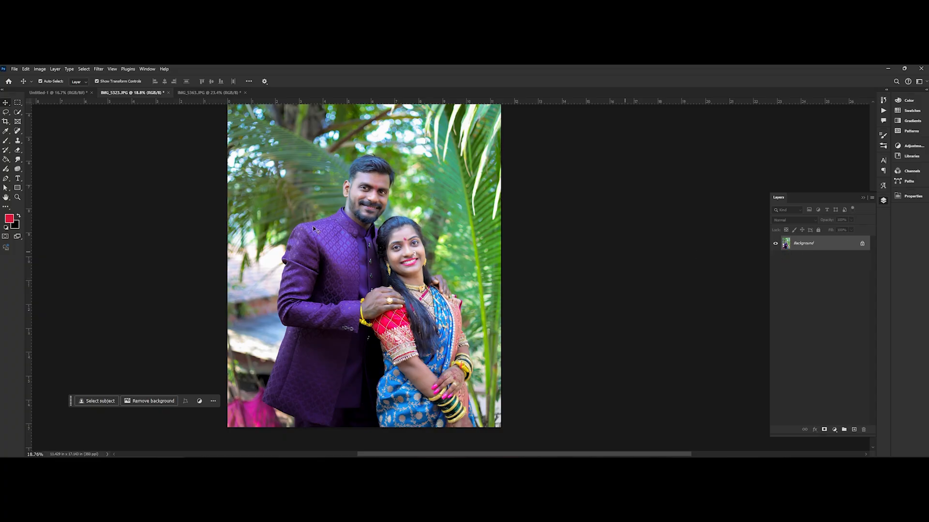
Browse to the design folder inside the ps data folder to choose another image to open.
left_click(15, 69)
left_click(23, 84)
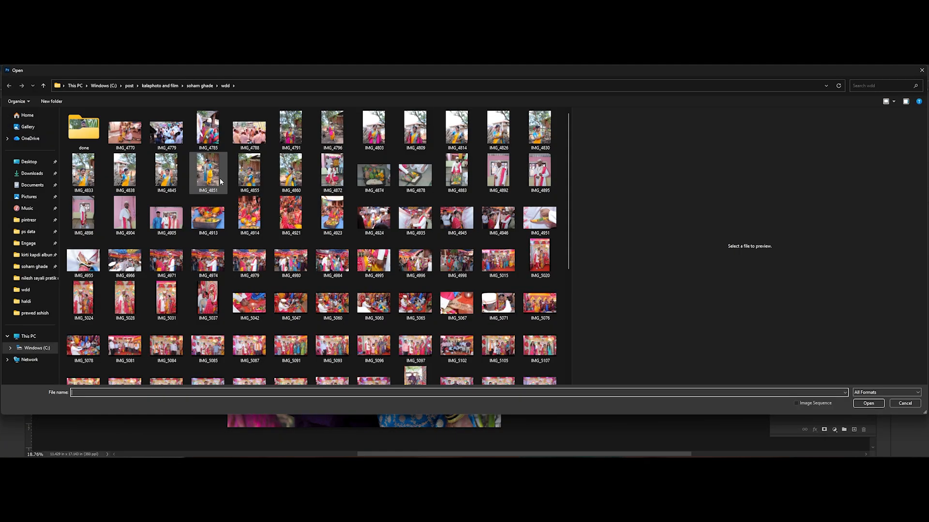
scroll(65, 261, "down", 10)
left_click(38, 278)
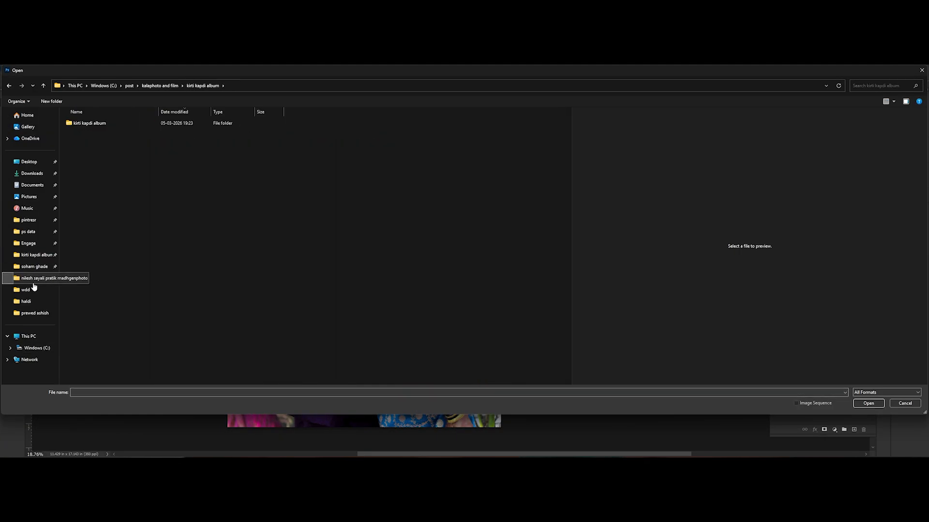
left_click(26, 300)
left_click(26, 290)
left_click(44, 305)
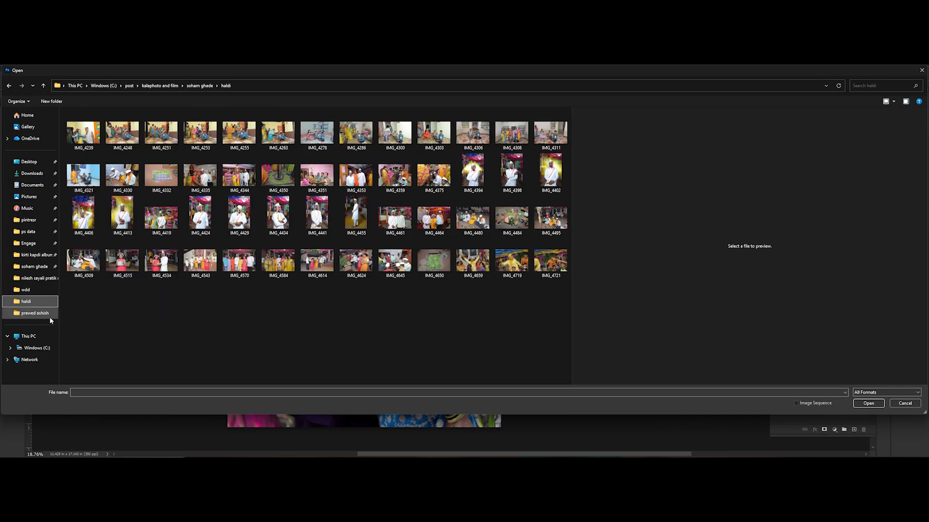
left_click(37, 348)
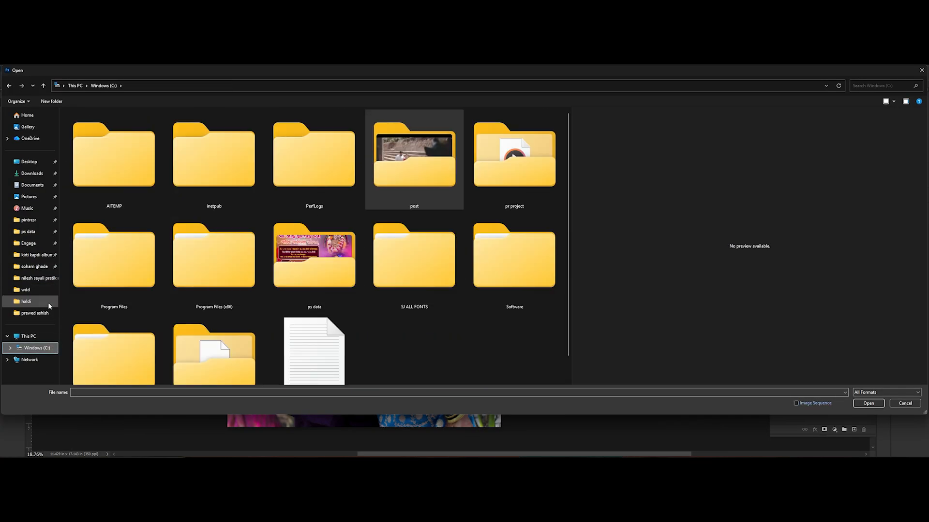
left_click(48, 302)
left_click(33, 255)
left_click(28, 231)
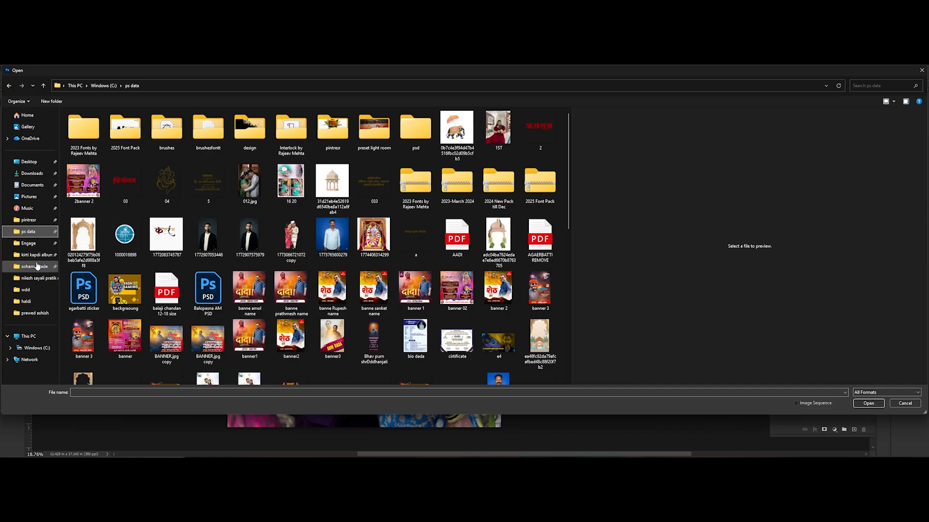
double_click(250, 128)
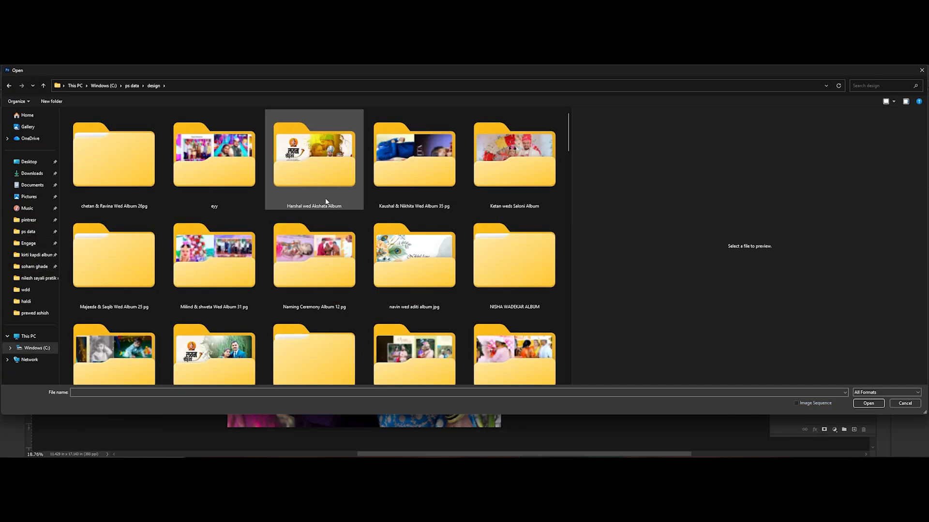
Find and open the portrait-format black-and-white mask image with a torn diagonal edge and hanging leaves from the design folder.
scroll(339, 232, "down", 5)
scroll(367, 268, "down", 10)
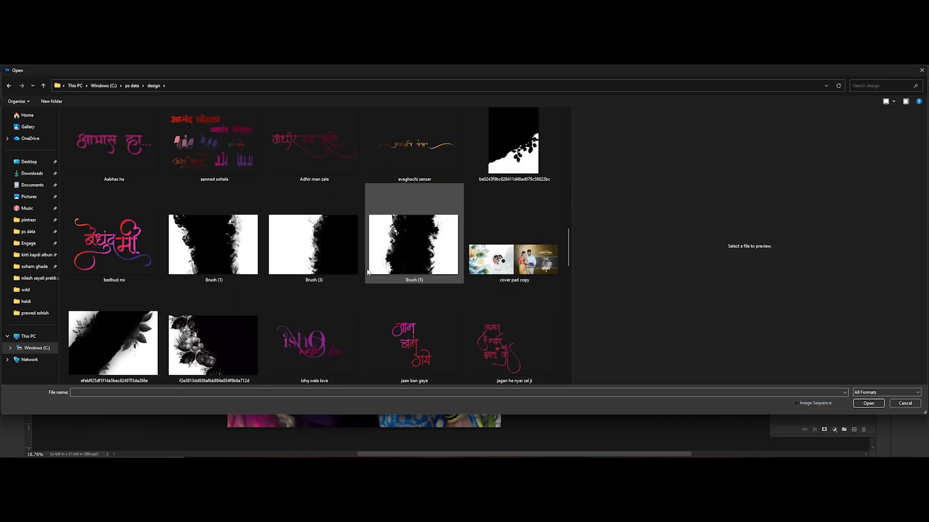
scroll(416, 271, "up", 3)
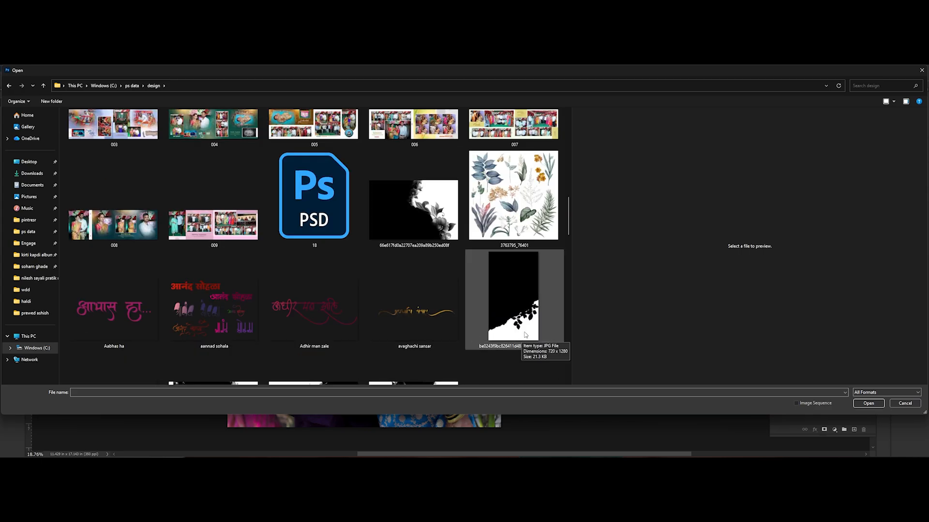
scroll(515, 312, "down", 5)
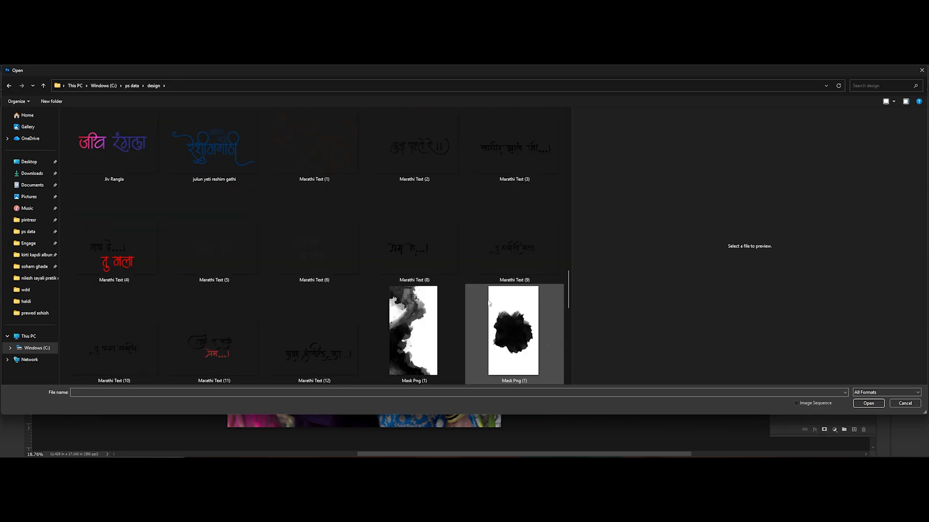
scroll(488, 303, "up", 4)
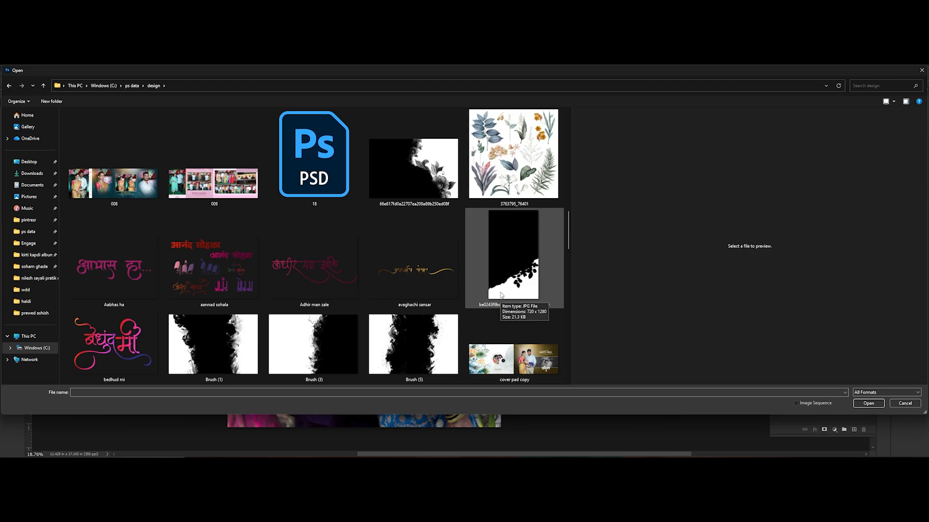
double_click(501, 295)
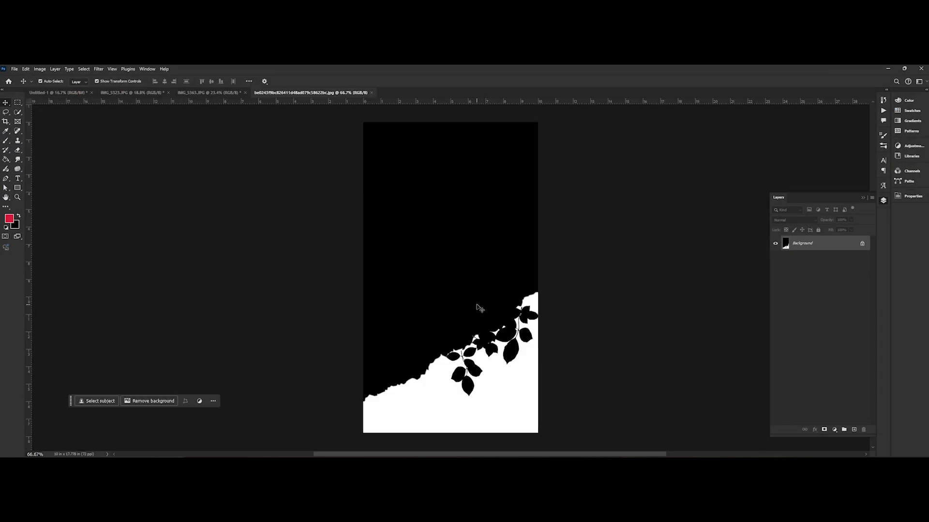
Examine the opened leaf mask image and the quality of its torn edge.
scroll(443, 355, "up", 3)
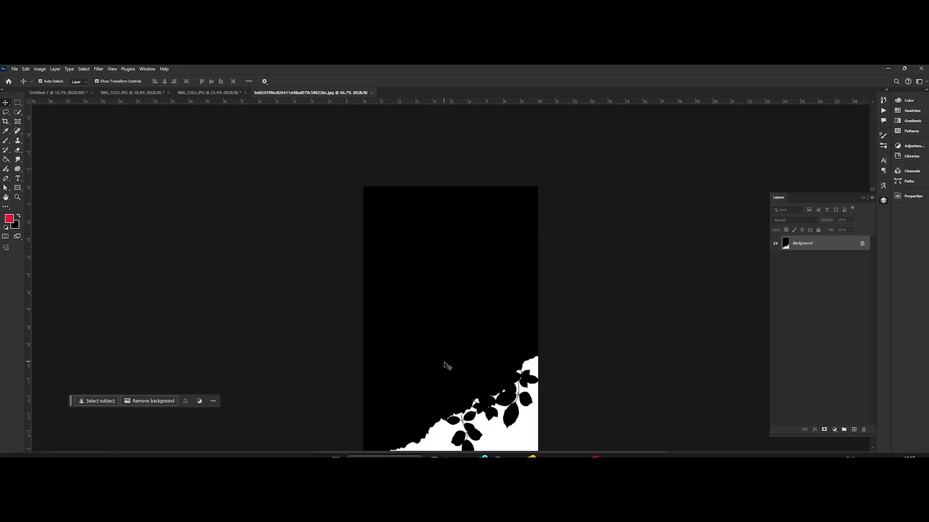
scroll(488, 394, "up", 10)
scroll(487, 389, "down", 10)
left_click_drag(441, 384, 385, 292)
scroll(411, 295, "down", 3)
scroll(416, 325, "up", 2)
scroll(416, 326, "up", 3)
left_click(463, 229)
key("ctrl+z")
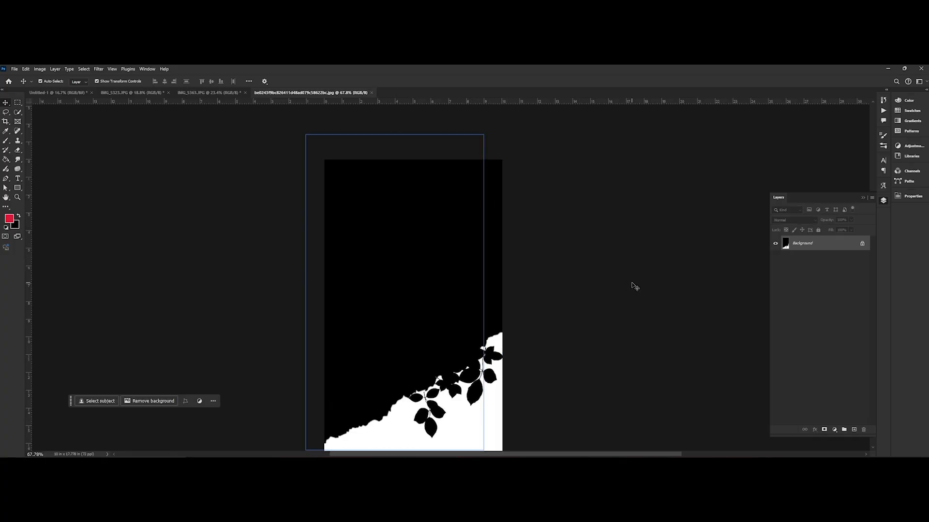
Resample the leaf mask image to a resolution of 300 pixels/inch.
left_click(40, 68)
left_click(53, 125)
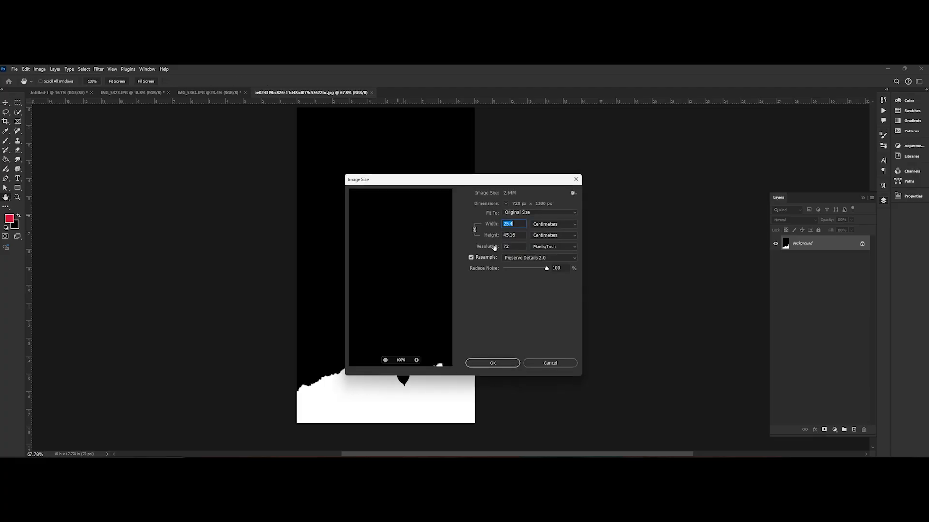
left_click(512, 248)
type("300")
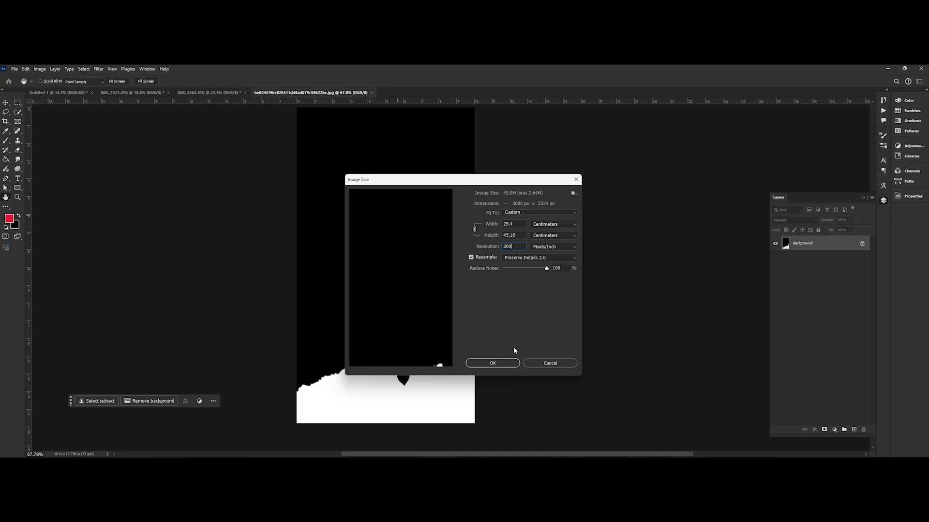
left_click(493, 361)
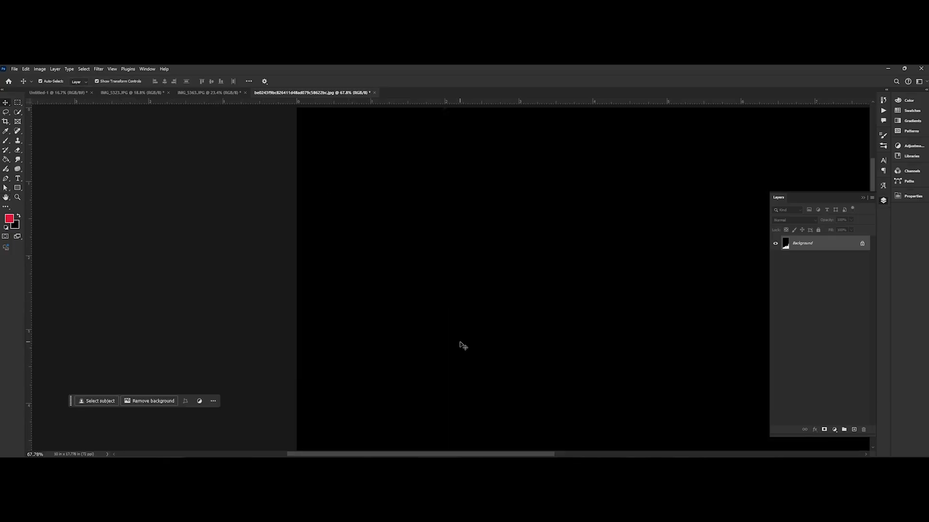
Examine the torn edge and leaf outlines of the resampled mask image up close for softness.
scroll(460, 345, "down", 5)
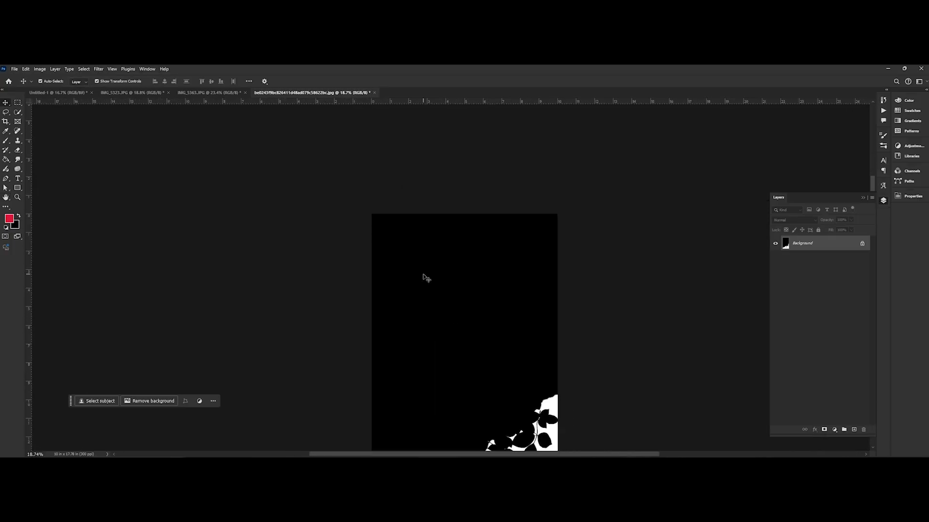
scroll(429, 277, "up", 5)
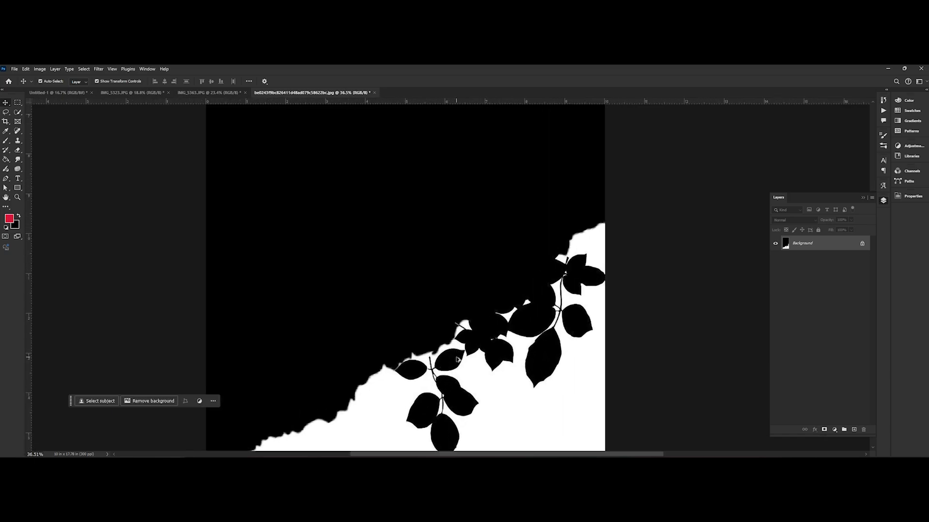
scroll(457, 359, "up", 2)
scroll(458, 359, "down", 4)
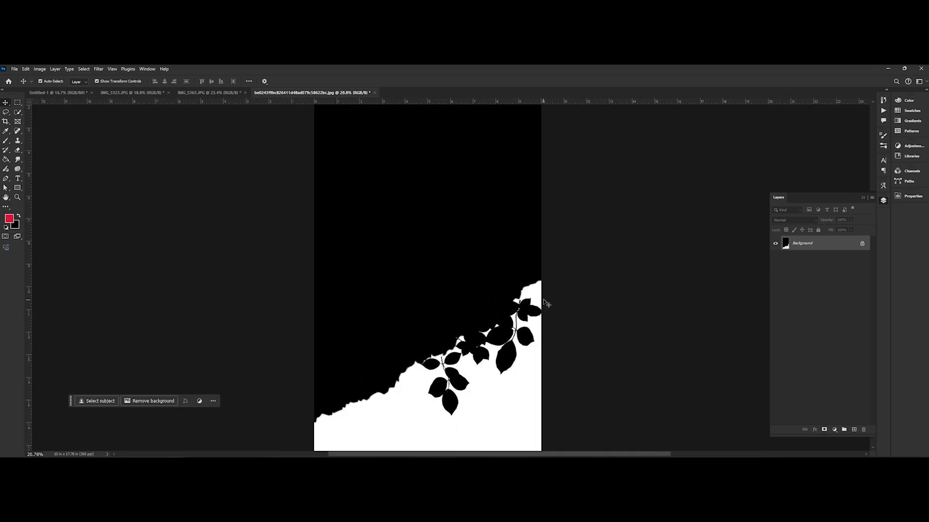
scroll(522, 350, "up", 3)
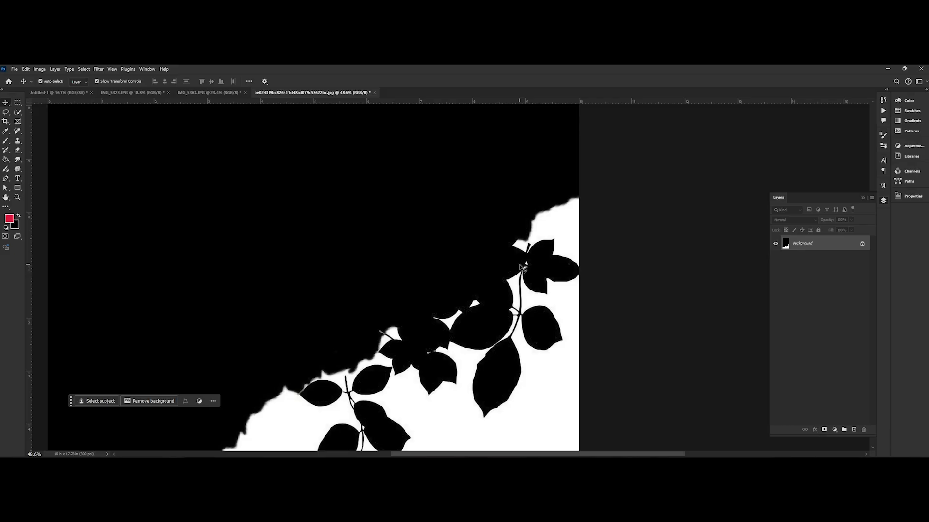
left_click_drag(360, 355, 408, 296)
scroll(408, 296, "down", 4)
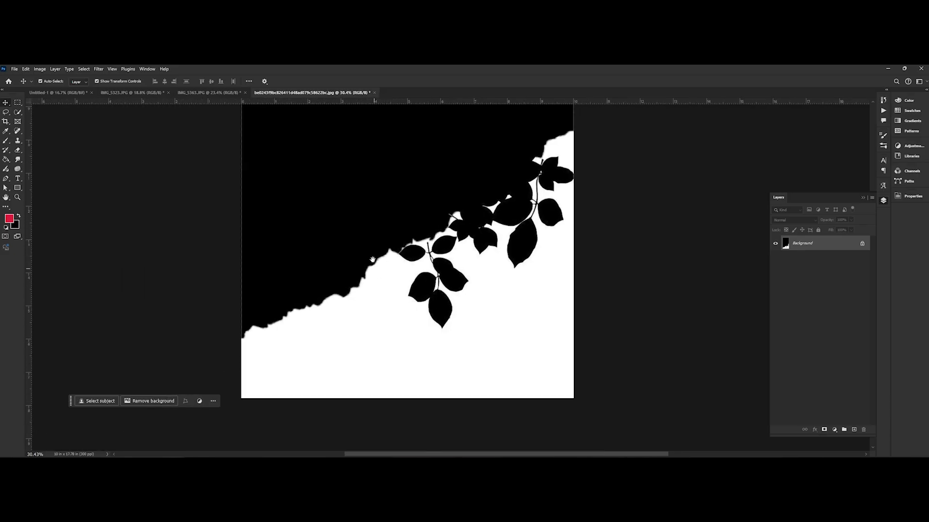
scroll(472, 267, "down", 1)
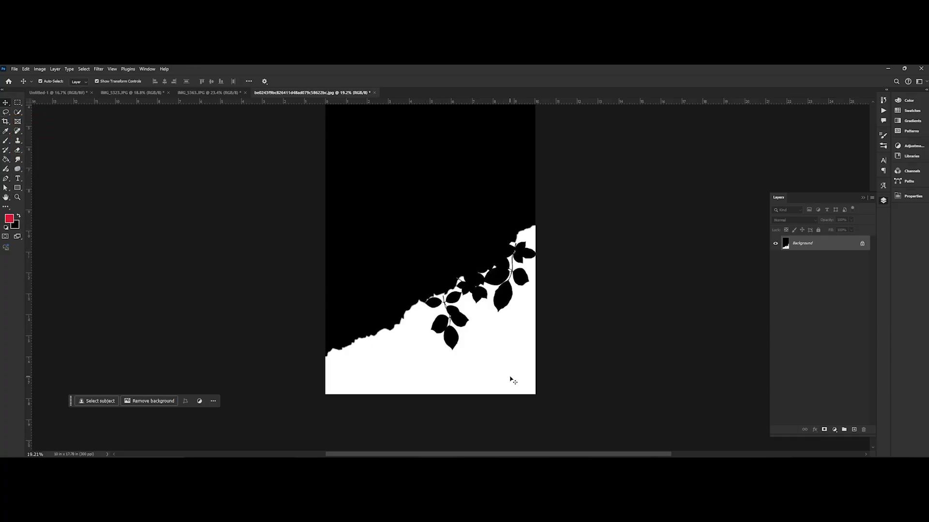
left_click(86, 68)
left_click(570, 263)
scroll(525, 244, "up", 5)
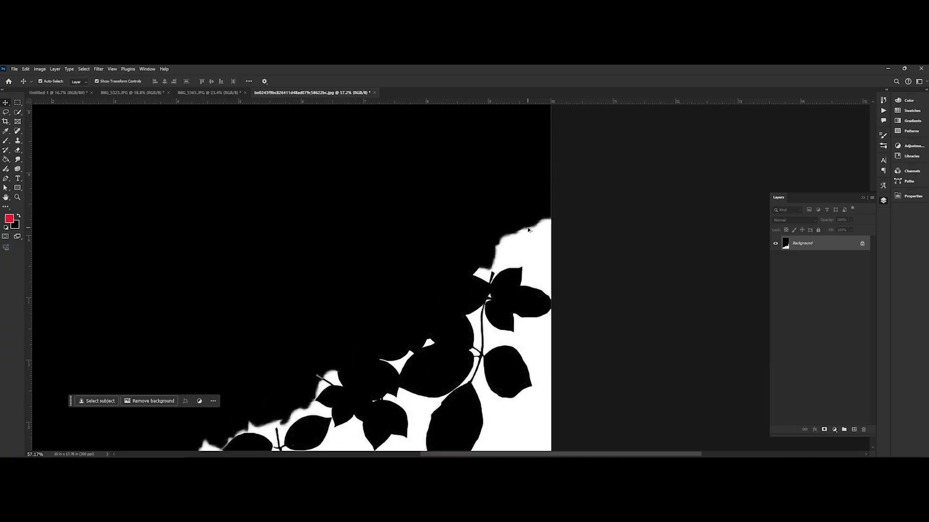
scroll(528, 231, "up", 4)
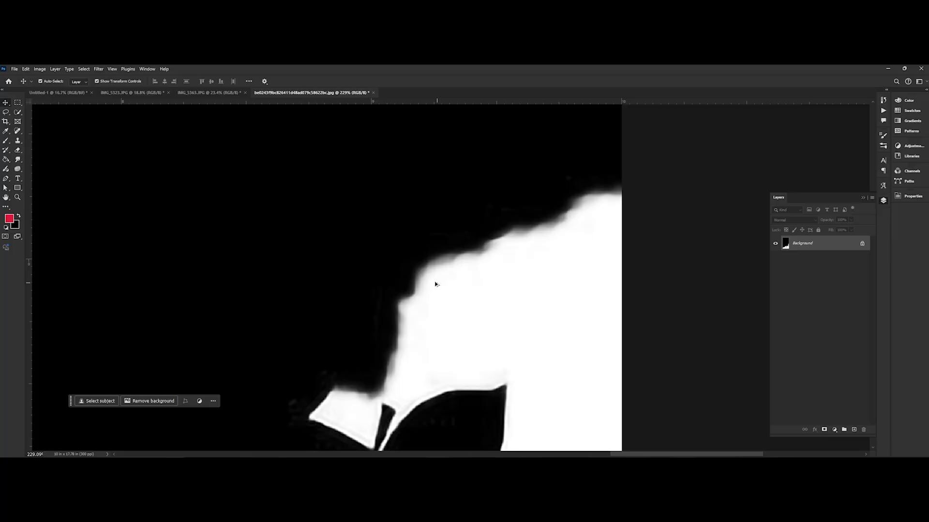
scroll(435, 284, "down", 9)
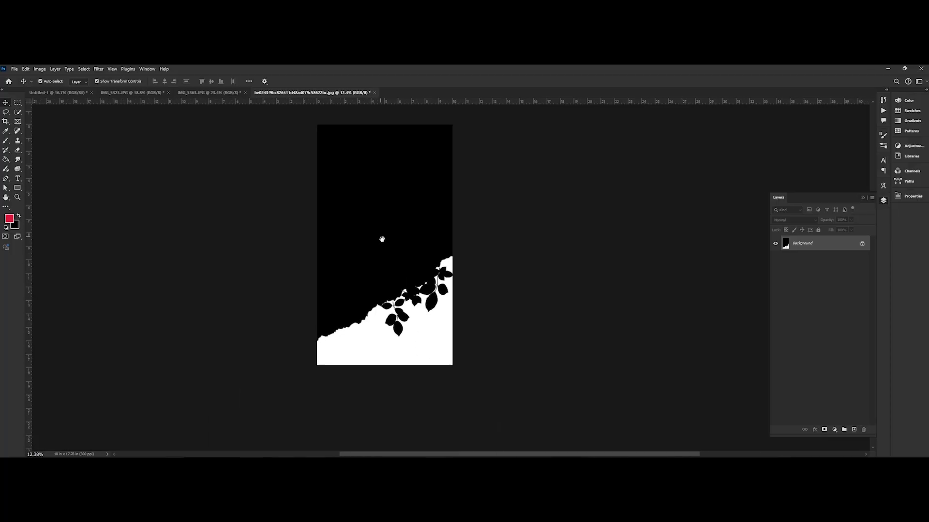
Apply a slight Gaussian Blur to the whole leaf mask image to smooth its rough edges.
left_click(98, 69)
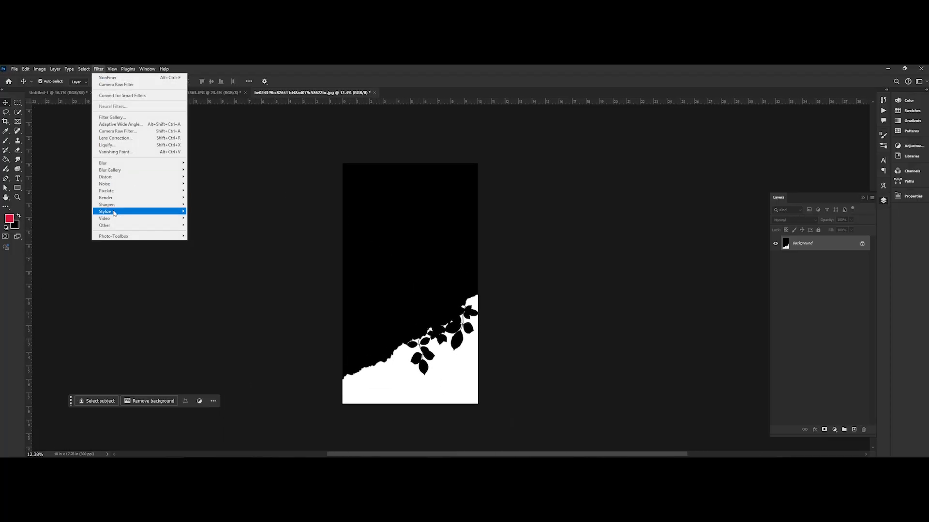
mouse_move(123, 163)
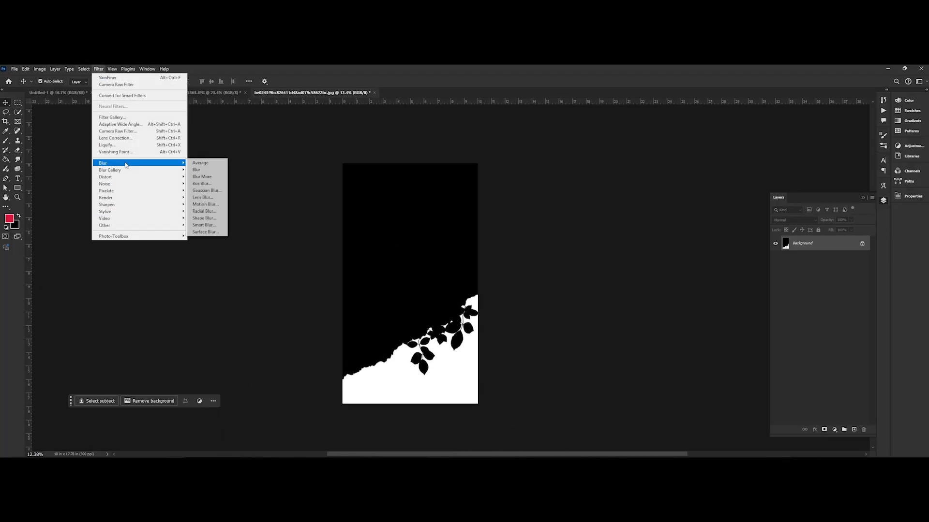
left_click(199, 191)
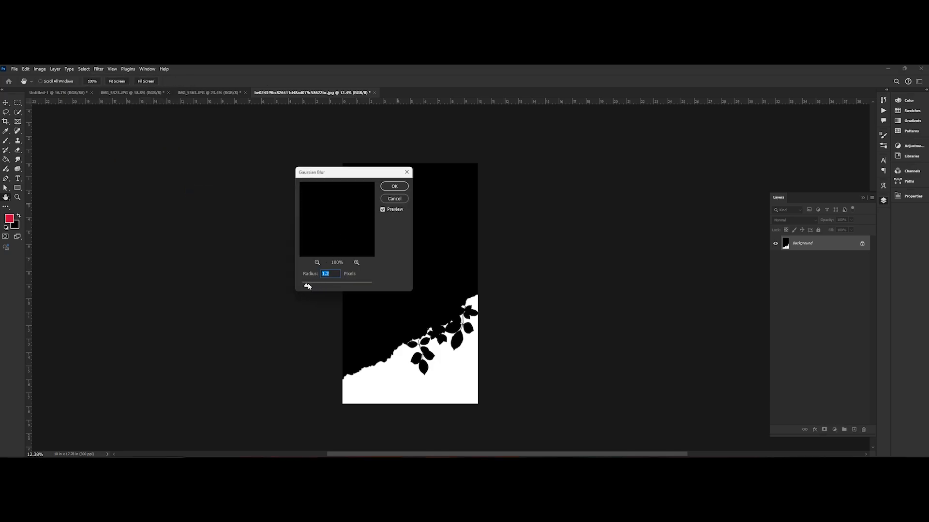
left_click_drag(307, 285, 308, 285)
mouse_move(314, 286)
left_mouse_down()
mouse_move(326, 287)
mouse_move(316, 287)
left_mouse_up()
left_click_drag(315, 289, 310, 287)
left_click(395, 190)
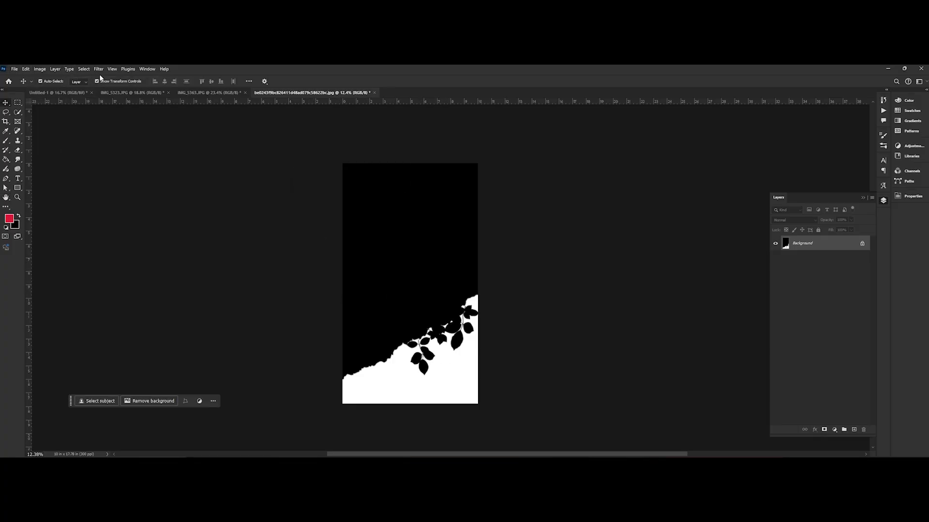
Crisp up the blurred mask edges with Levels, using input values 58, 1.16 and 90, and check the leaf outlines.
key("ctrl+l")
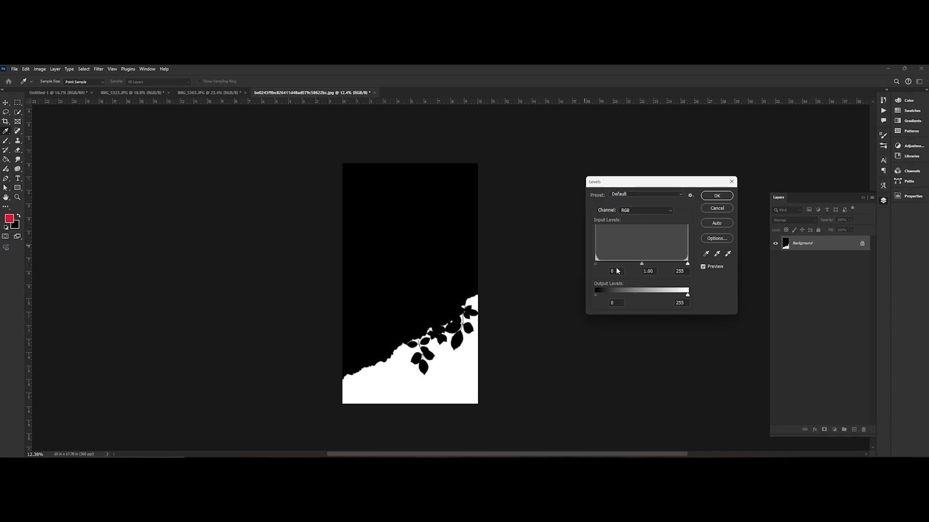
left_click_drag(643, 264, 615, 264)
left_click_drag(688, 264, 621, 265)
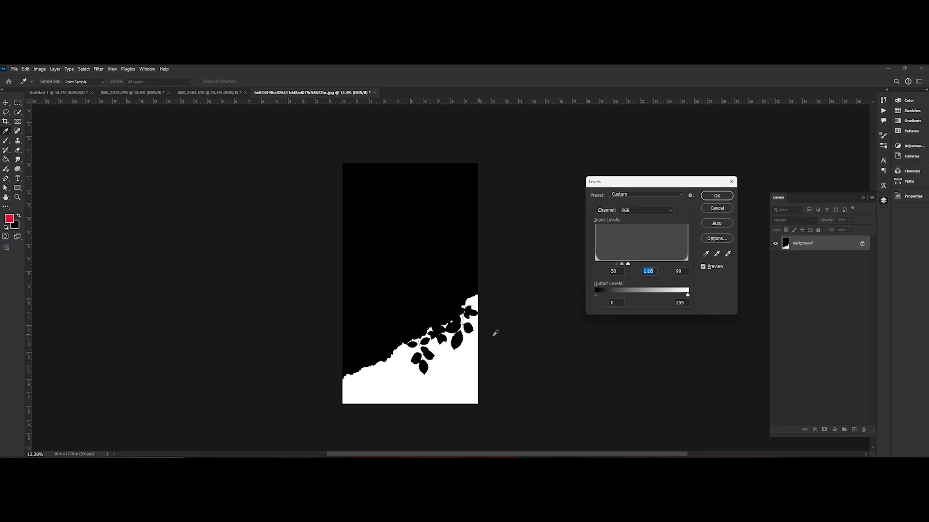
key("Return")
scroll(455, 277, "up", 6)
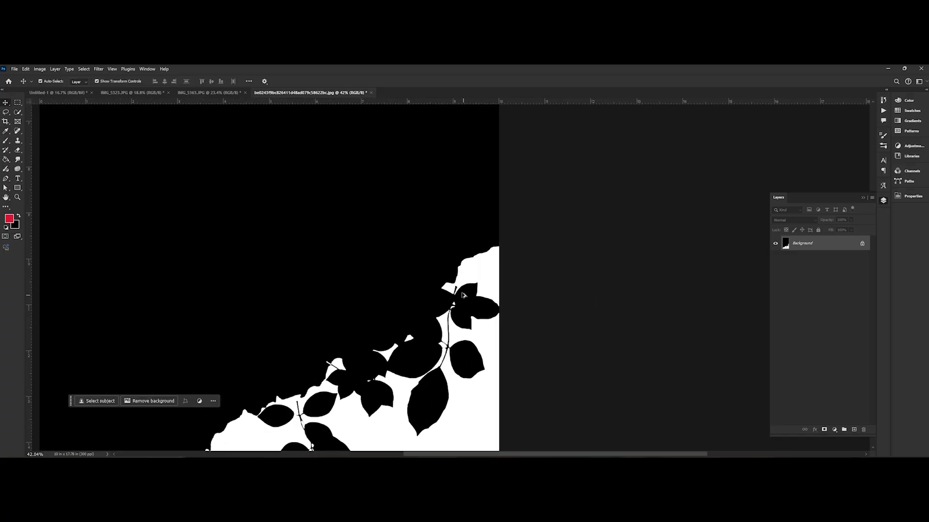
scroll(456, 277, "up", 4)
scroll(460, 264, "down", 3)
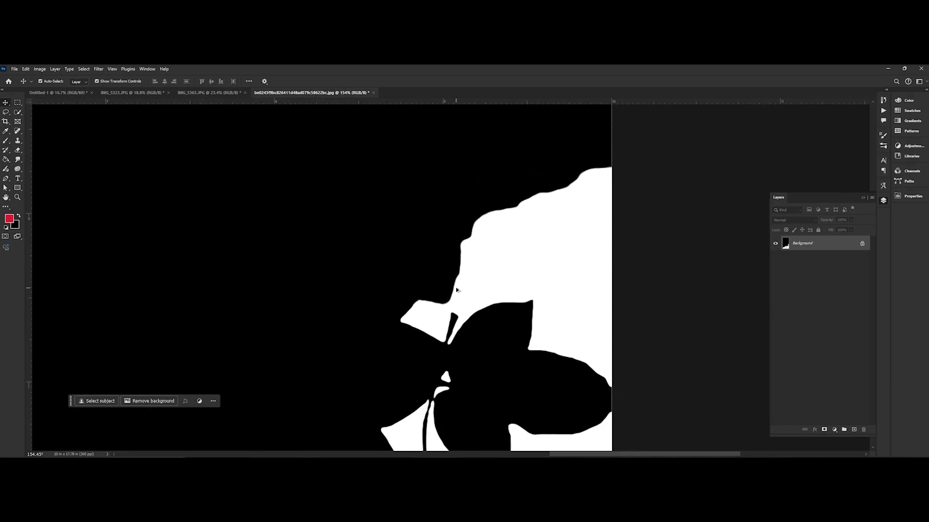
scroll(461, 263, "down", 5)
scroll(417, 335, "down", 2)
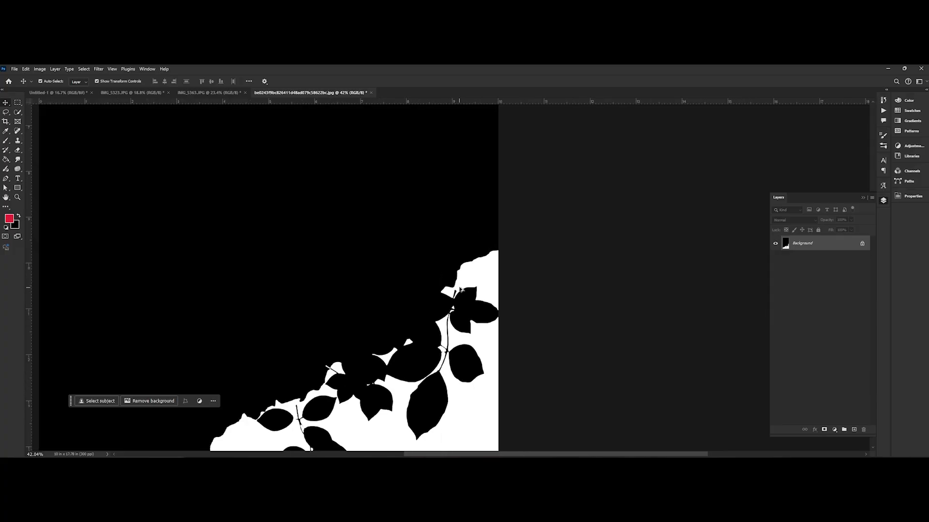
left_click_drag(417, 335, 434, 286)
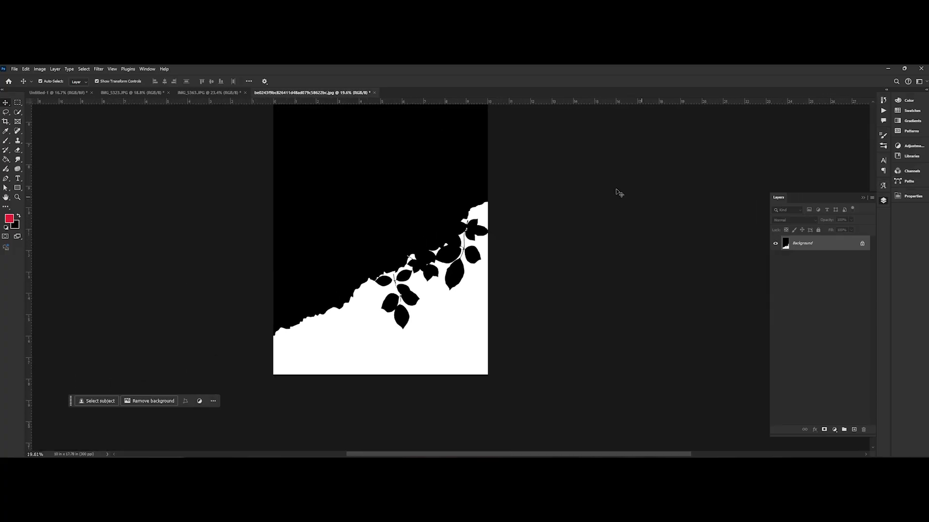
Convert the leaf mask background to a regular layer, select the white area with Color Range, and delete it.
left_click(863, 245)
left_click(84, 70)
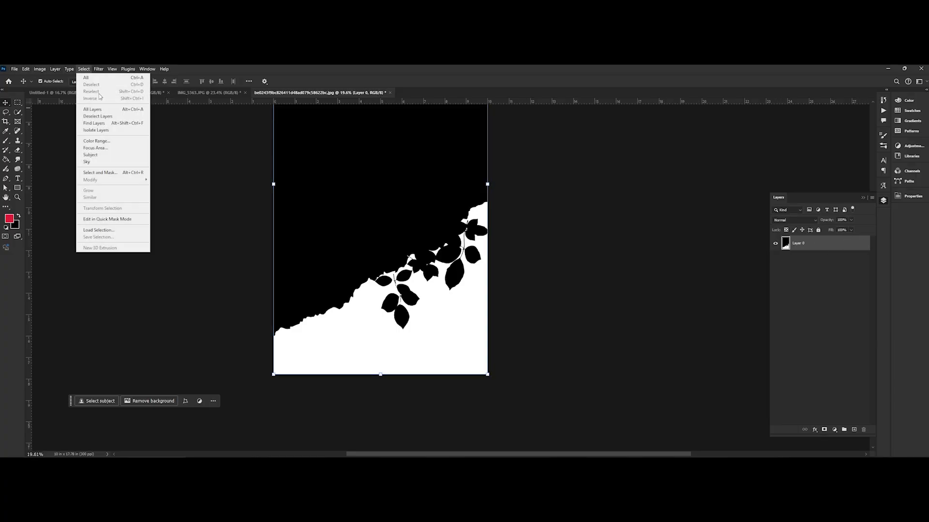
left_click(102, 141)
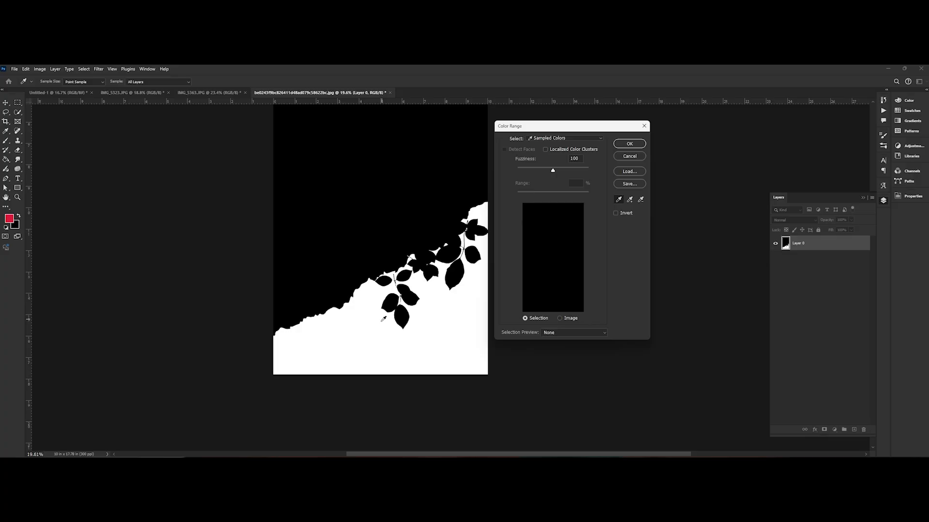
left_click(317, 349)
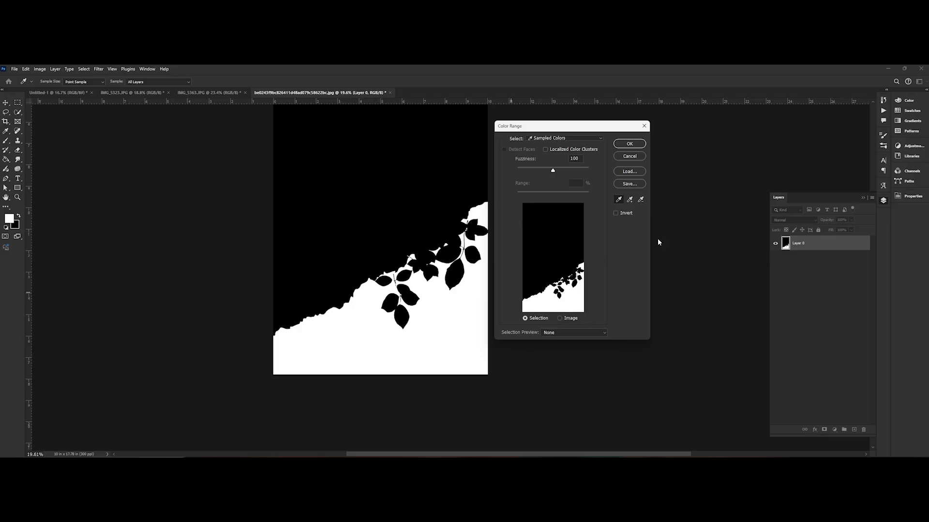
left_click(629, 144)
key("Delete")
key("ctrl+d")
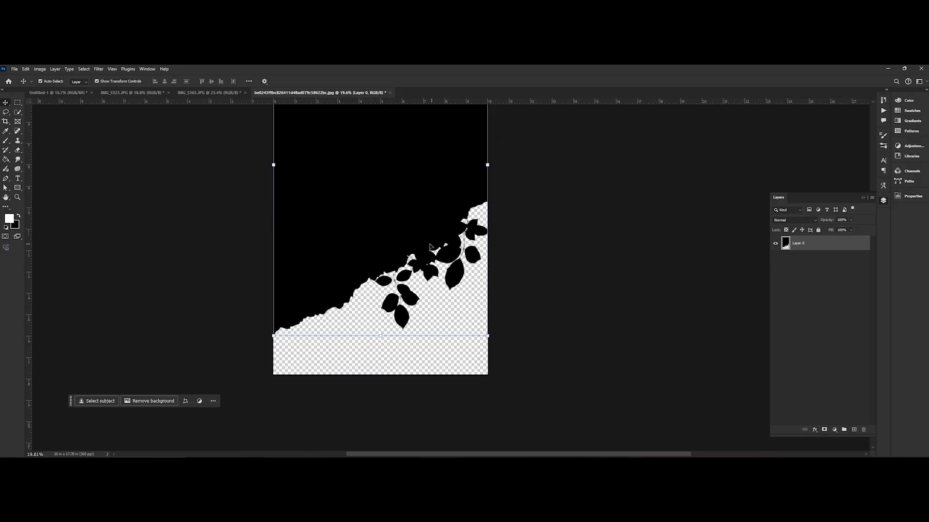
Lasso the hanging leaves along the torn edge and delete them, leaving only the black torn shape.
scroll(401, 269, "up", 5)
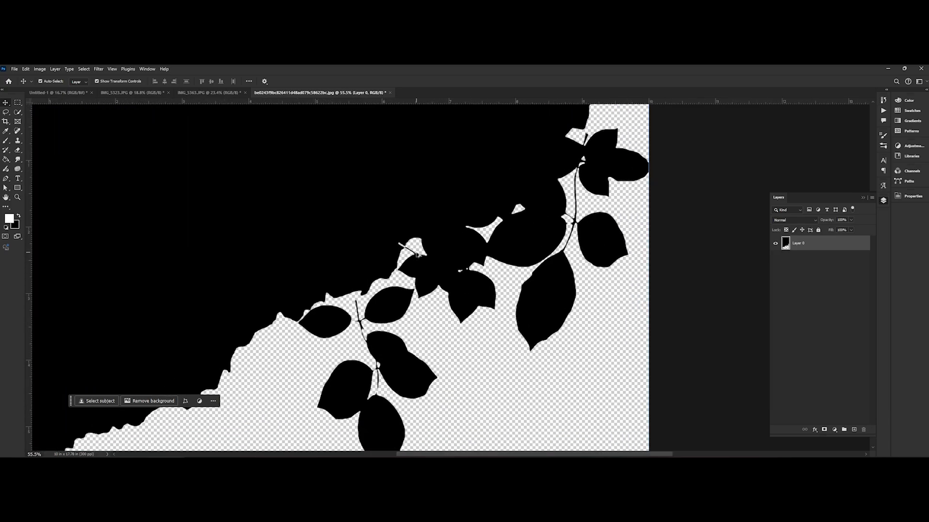
scroll(409, 249, "down", 2)
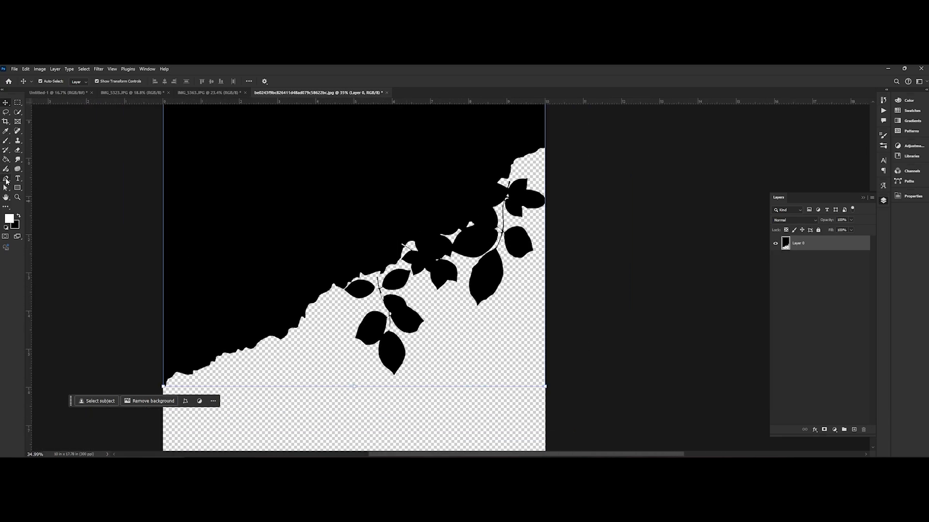
left_click(6, 112)
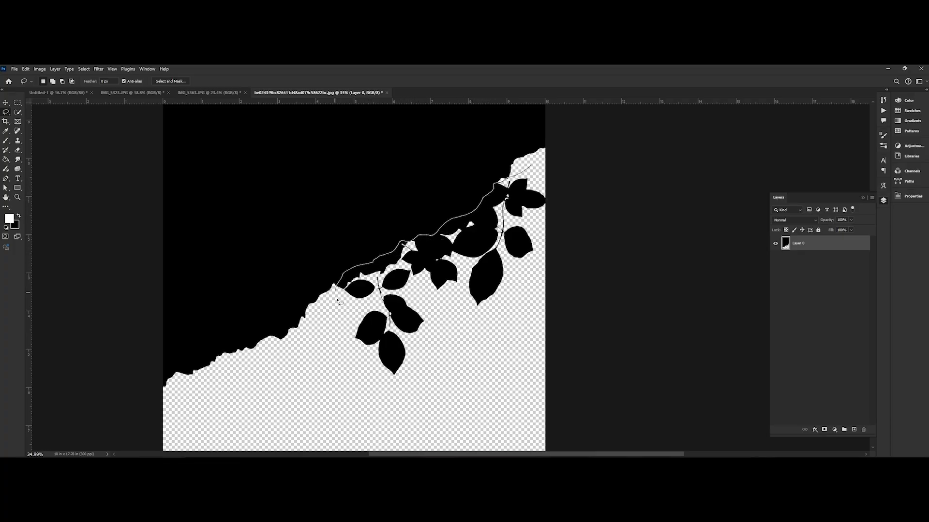
mouse_move(337, 300)
left_mouse_down()
mouse_move(518, 353)
mouse_move(583, 186)
left_mouse_up()
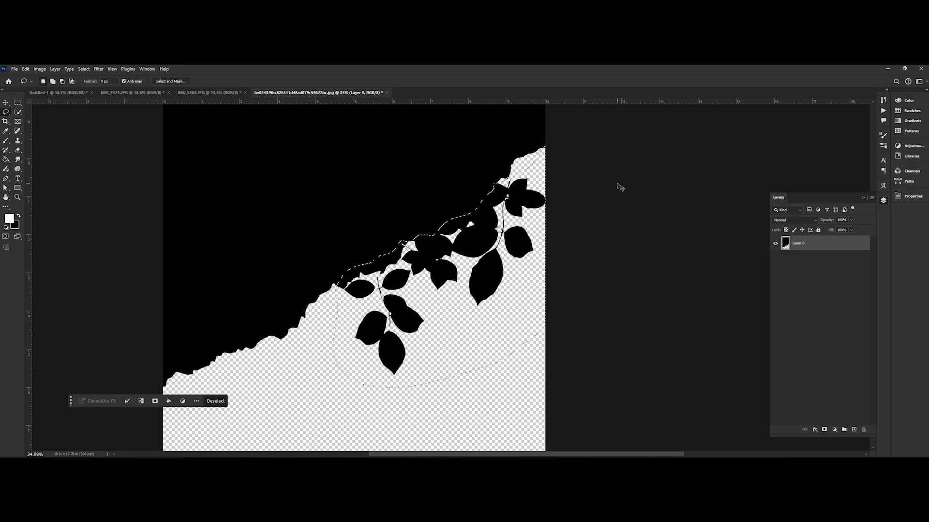
key("Delete")
key("ctrl+d")
scroll(547, 204, "down", 4)
left_click_drag(516, 230, 514, 236)
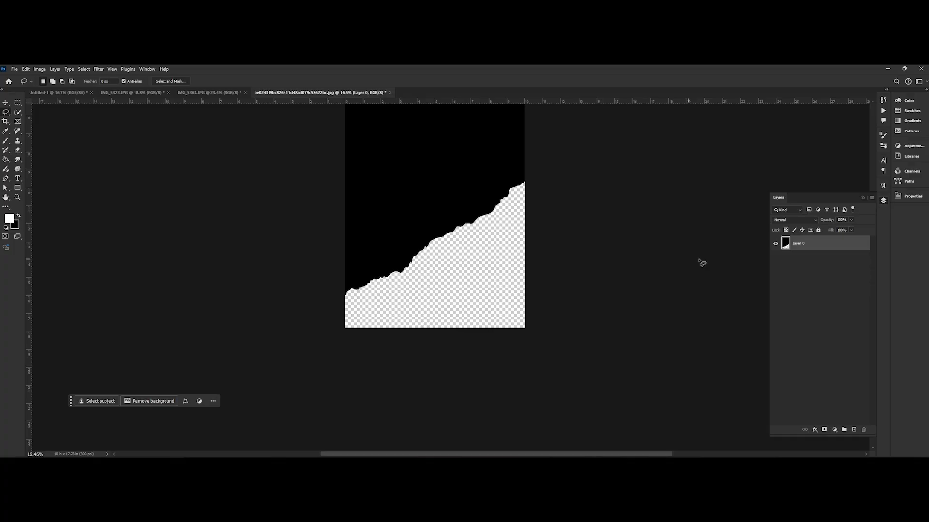
Copy the black torn shape into the album spread and rotate it -90° so the torn edge faces right.
left_click_drag(824, 242, 525, 268)
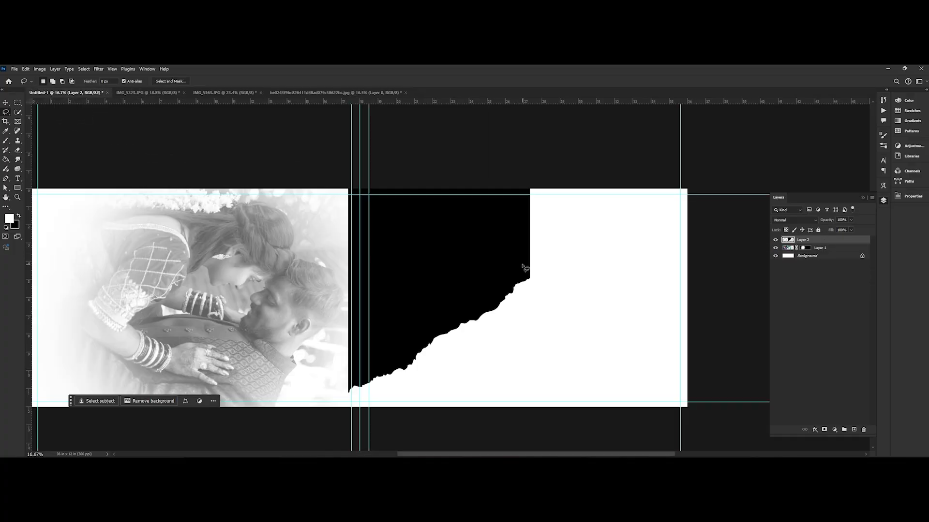
key("v")
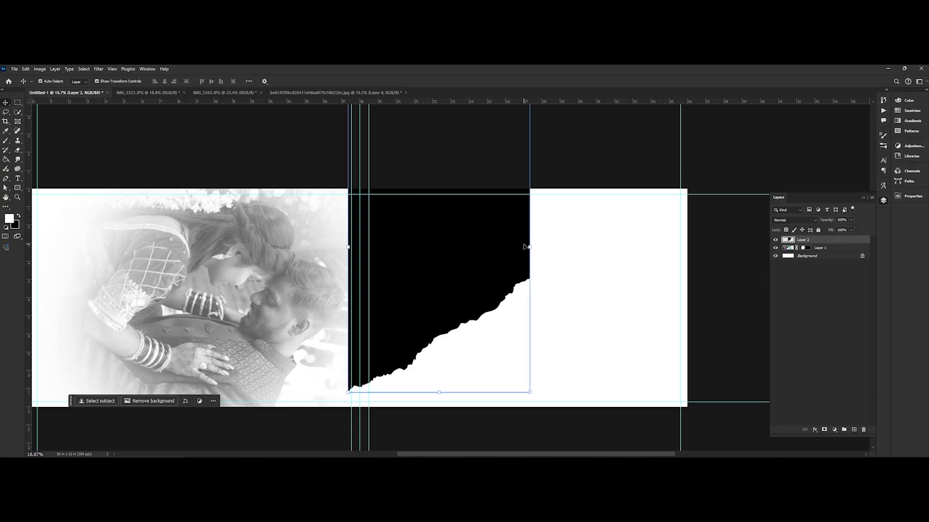
left_click_drag(529, 224, 414, 158)
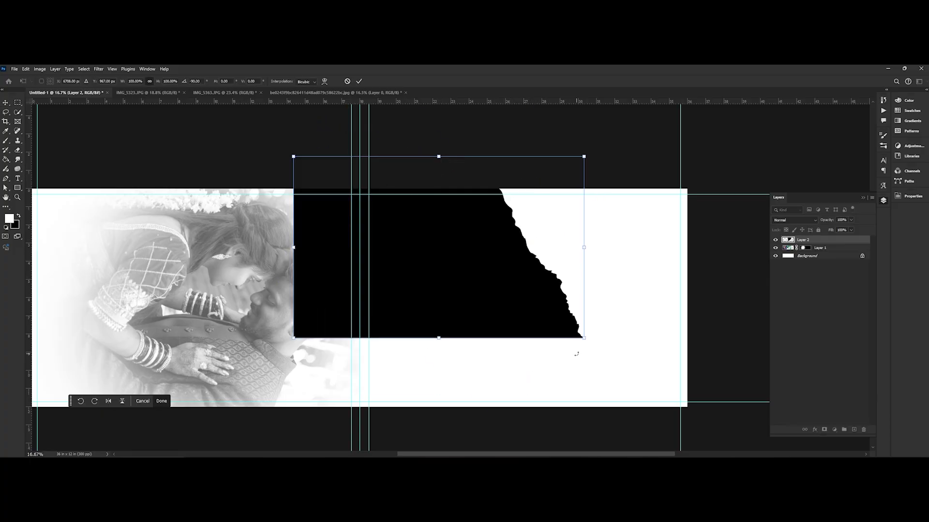
left_click_drag(530, 326, 527, 394)
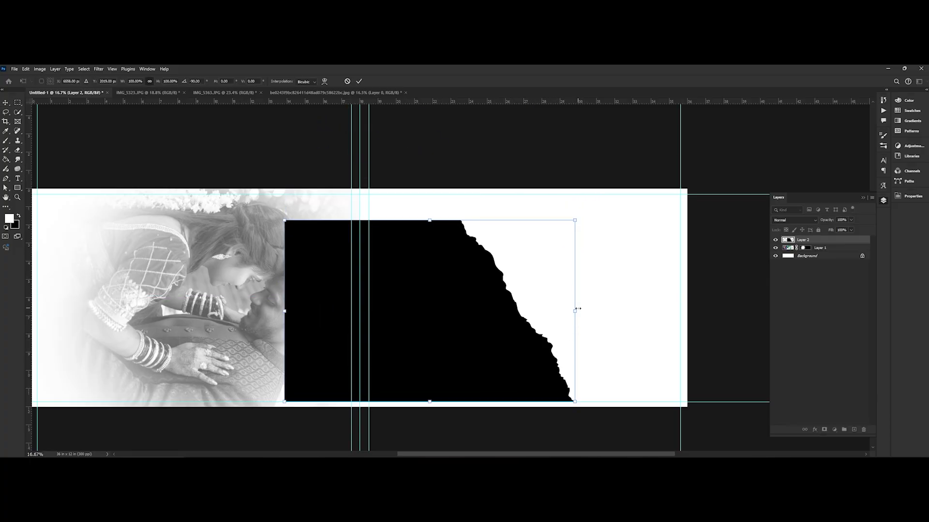
Enlarge the torn shape to about 136% and rotate it to about -56°, so its torn edge runs vertically down the right-hand page.
left_click_drag(577, 317, 619, 366)
left_click_drag(548, 358, 533, 329)
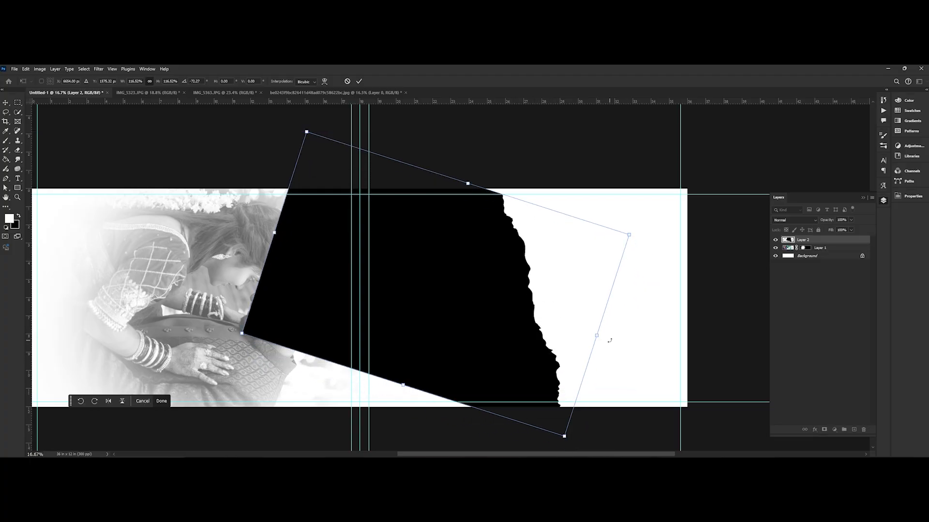
left_click_drag(596, 336, 622, 368)
left_click_drag(552, 349, 539, 314)
left_click_drag(371, 363, 358, 386)
left_click_drag(355, 274, 351, 248)
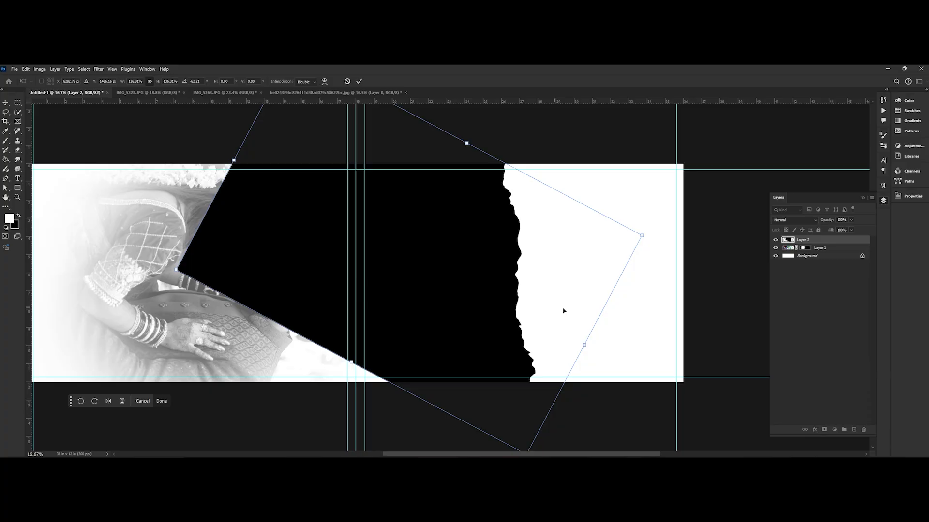
left_click_drag(561, 311, 570, 333)
left_click_drag(475, 323, 517, 328)
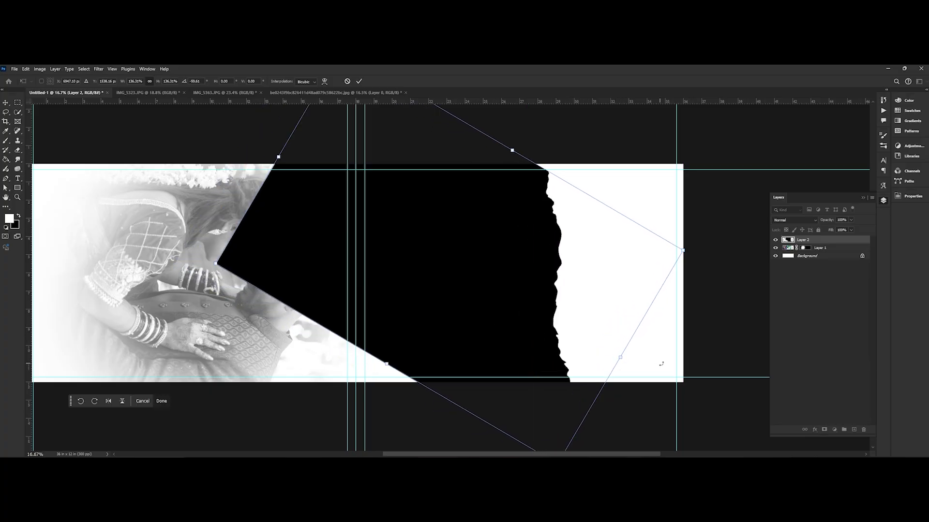
left_click_drag(663, 364, 643, 393)
left_click_drag(537, 342, 525, 325)
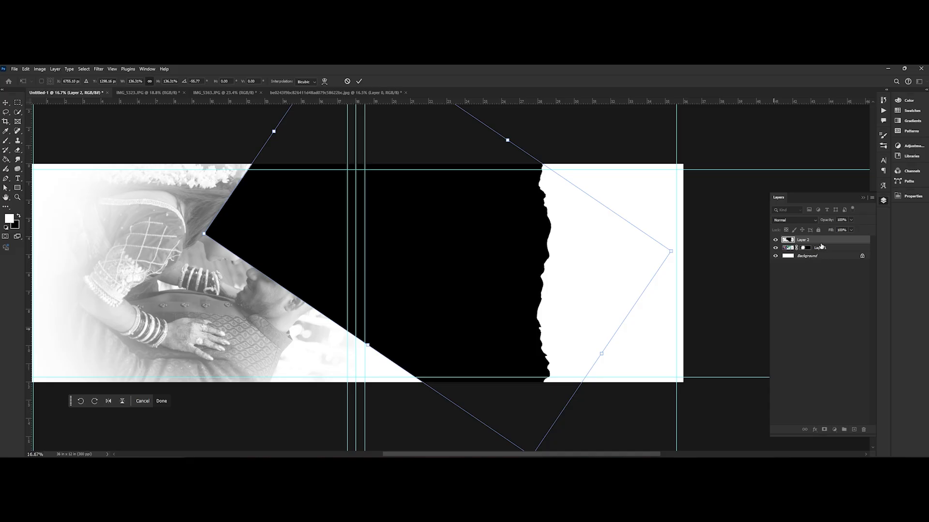
key("Return")
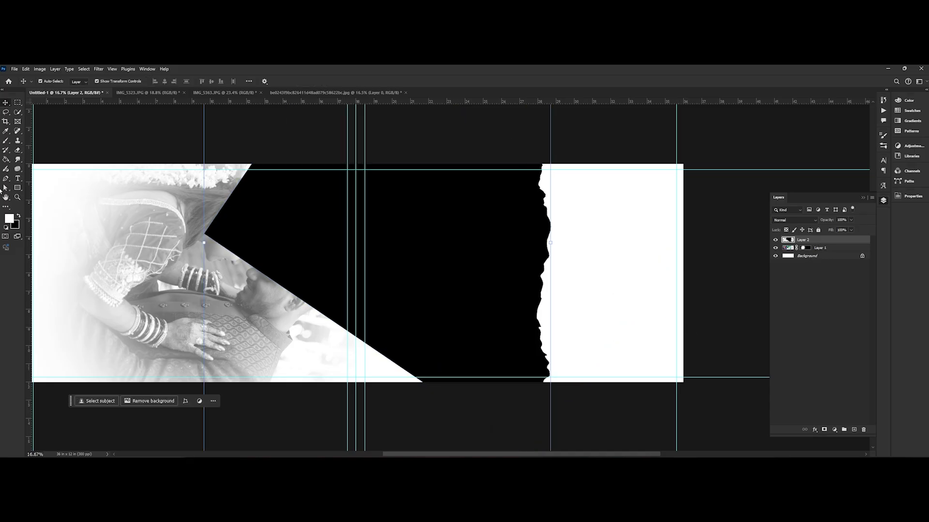
Select a full-height strip starting at the centre guide and paint it black to fill the shape's missing lower corner.
left_click(18, 102)
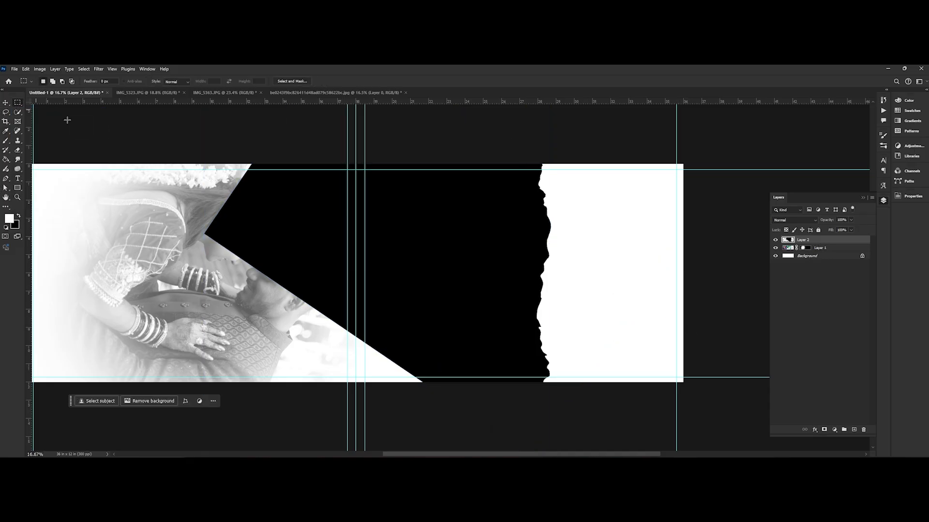
mouse_move(355, 161)
left_mouse_down()
mouse_move(409, 352)
mouse_move(437, 390)
left_mouse_up()
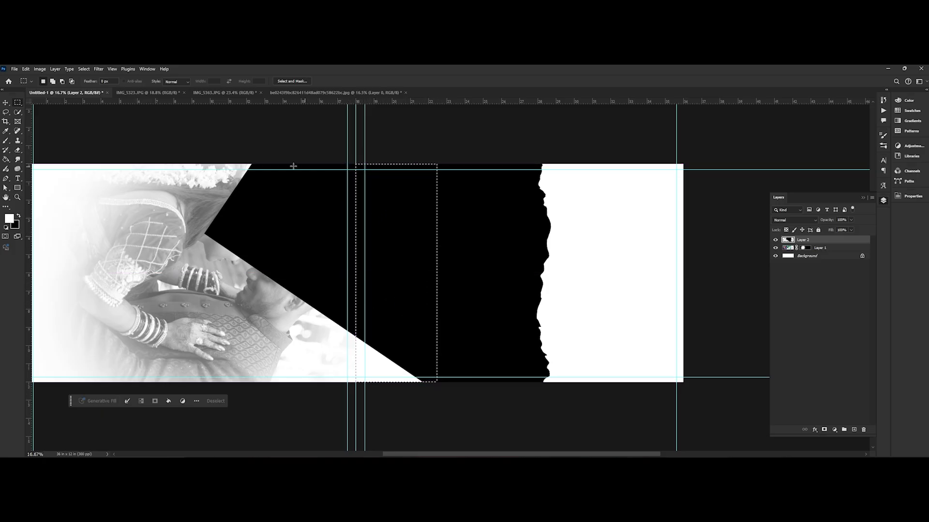
left_click(6, 140)
key("x")
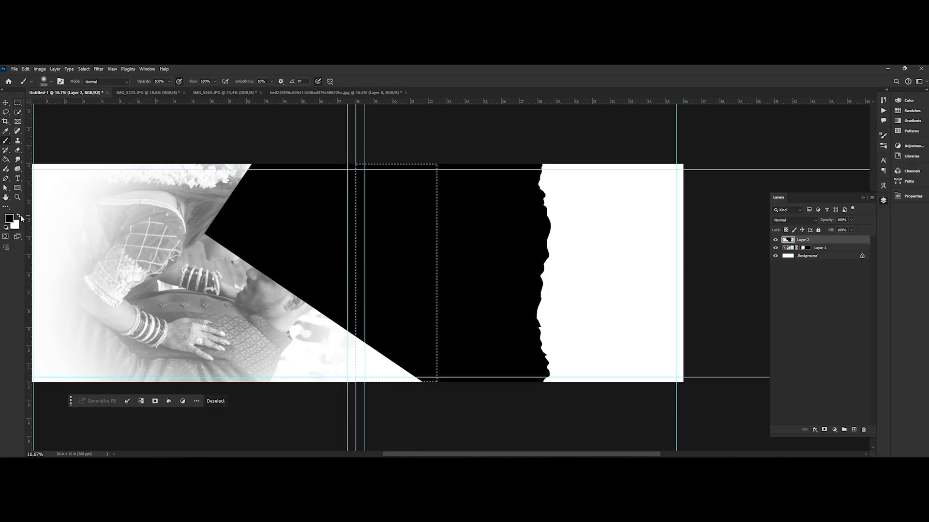
mouse_move(452, 342)
left_mouse_down()
mouse_move(373, 332)
mouse_move(371, 236)
left_mouse_up()
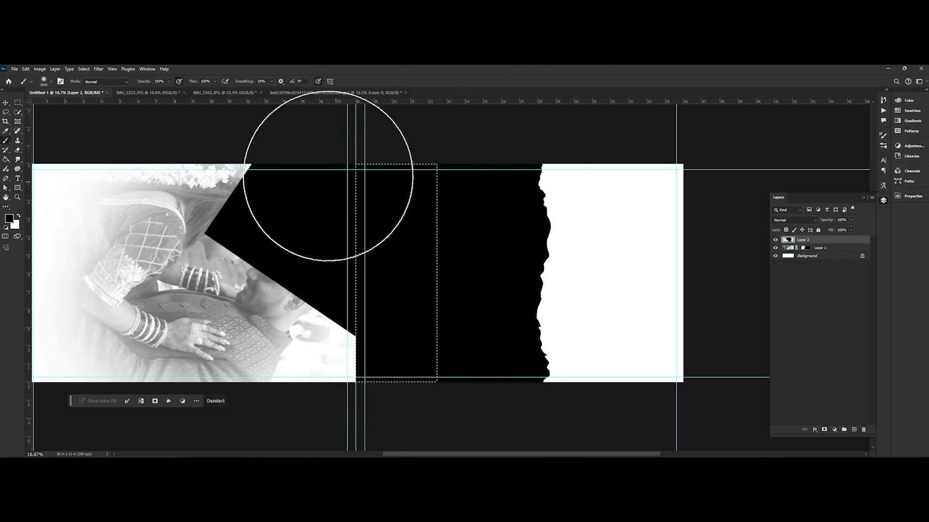
key("ctrl+d")
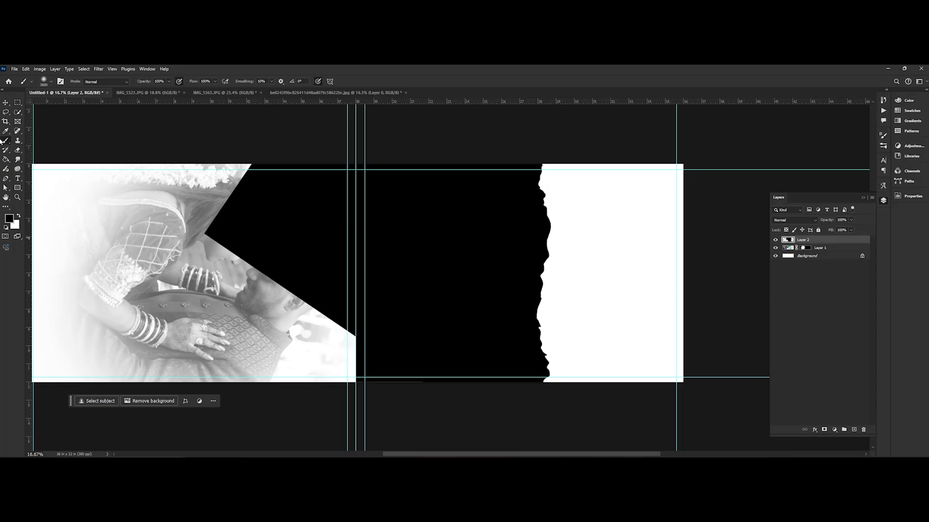
Delete the part of the torn shape that extends past the centre guide over the black-and-white photo.
left_click(6, 103)
left_click(167, 149)
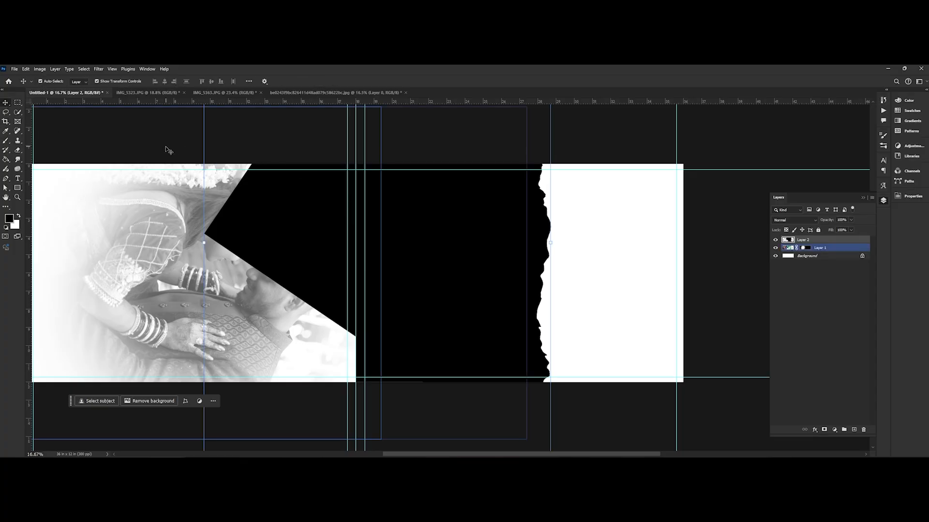
left_click(264, 179)
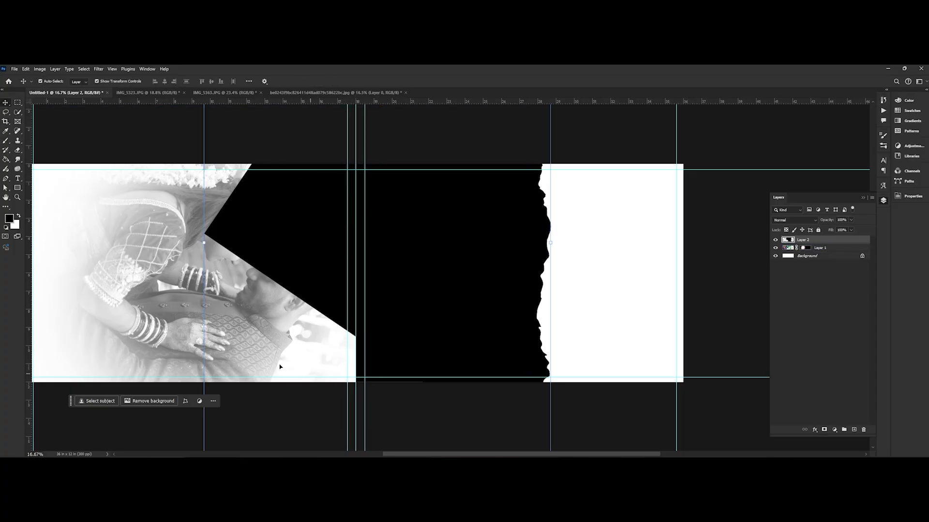
left_click(18, 102)
left_click_drag(168, 132, 355, 444)
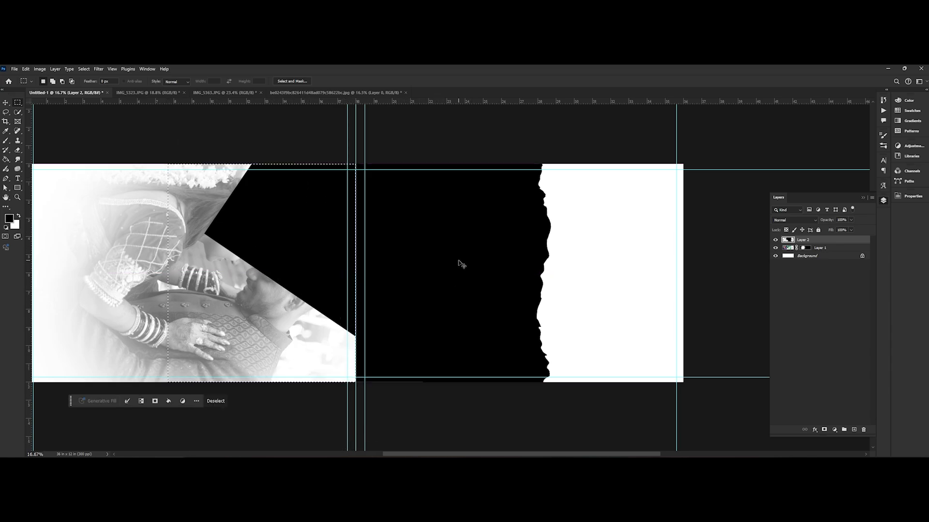
key("Delete")
key("ctrl+d")
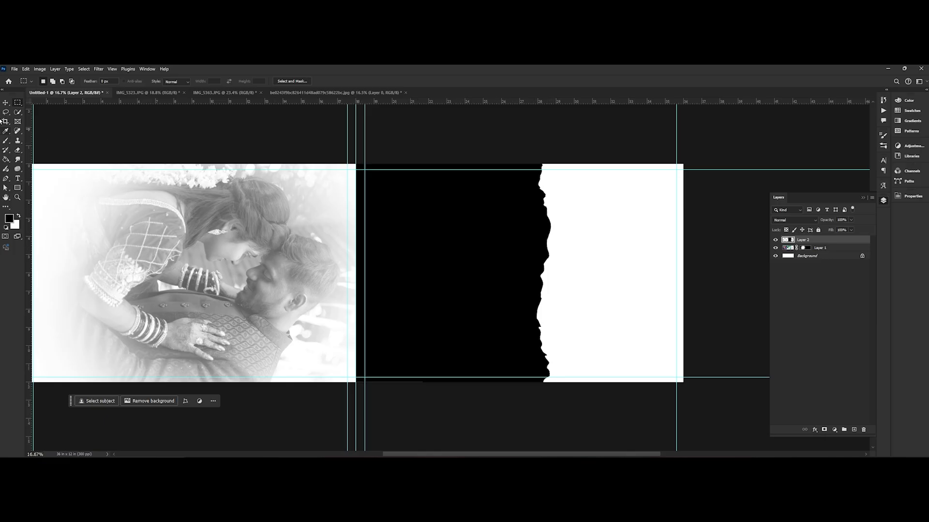
Copy the couple photo from IMG_5323.JPG into the spread and clip it to the black torn shape layer.
left_click(6, 103)
left_click(121, 93)
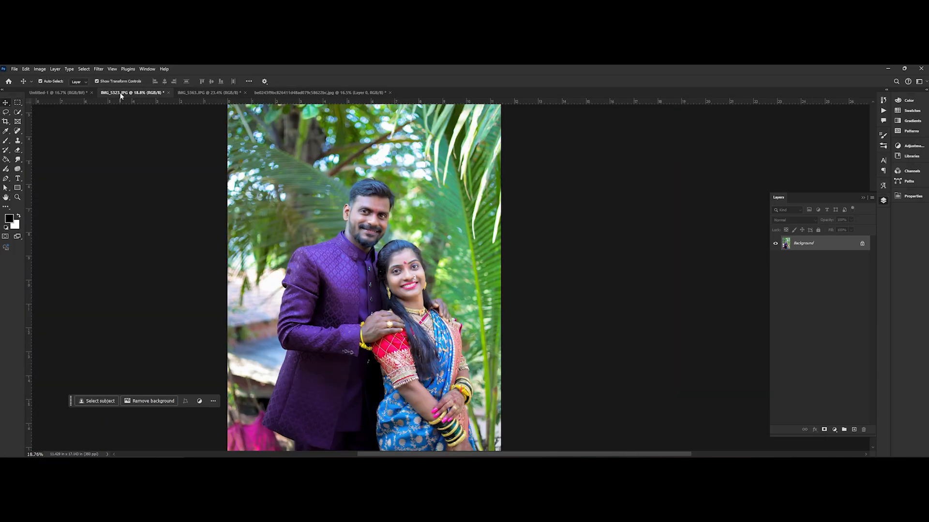
left_click_drag(816, 251, 471, 286)
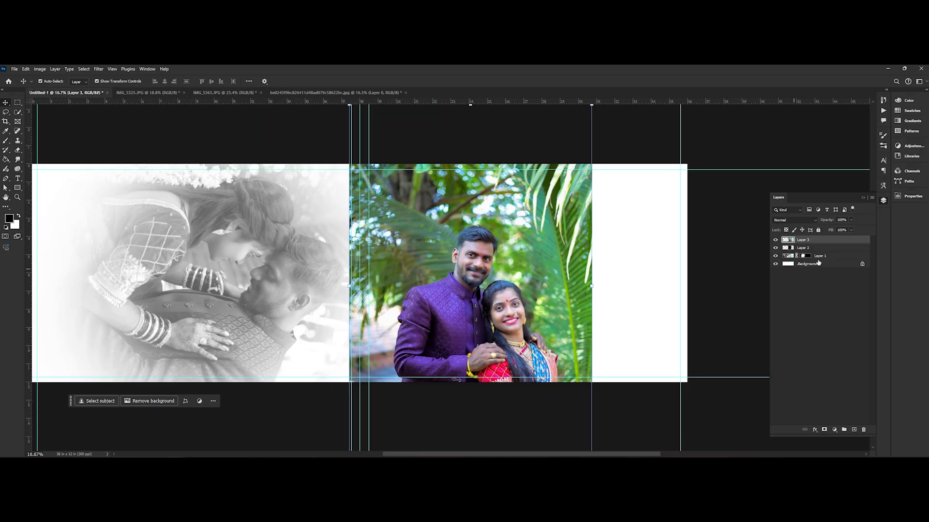
left_click(791, 248)
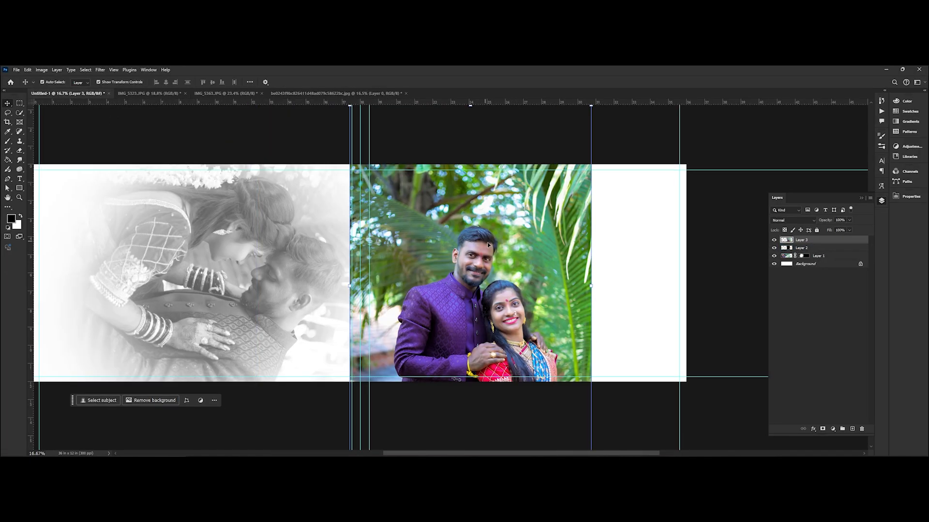
left_click(803, 244, "alt")
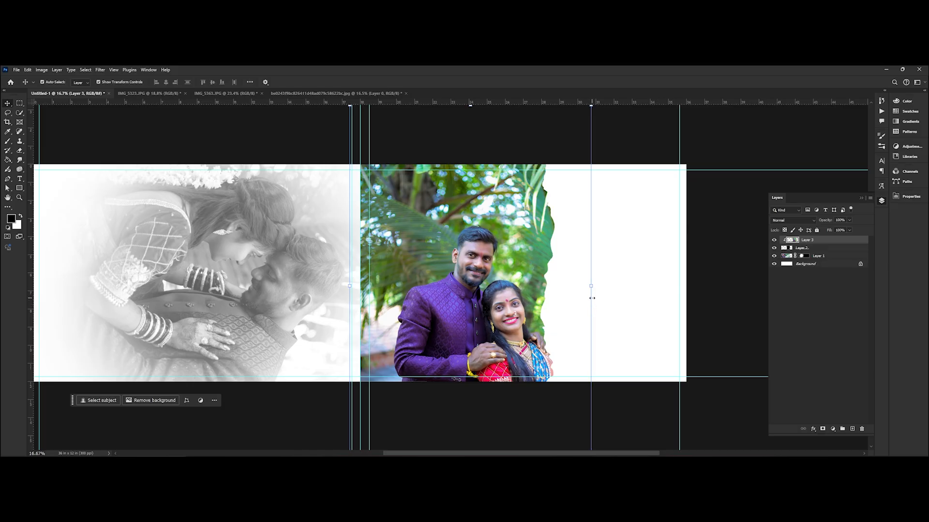
Scale the clipped couple photo to about 90% and position it so both people fit inside the torn shape.
key("ctrl+t")
left_click_drag(591, 286, 560, 304)
left_click_drag(502, 337, 489, 293)
left_click_drag(547, 243, 560, 244)
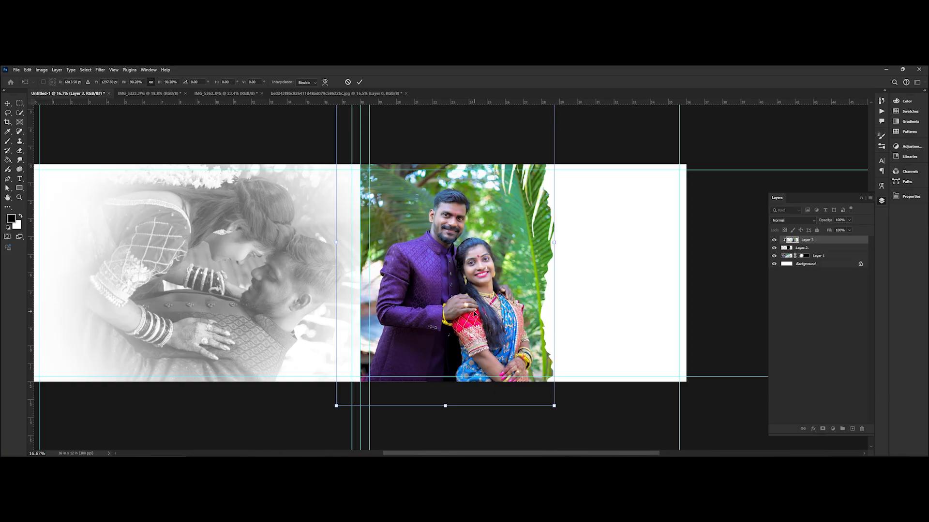
mouse_move(476, 315)
left_mouse_down()
mouse_move(476, 293)
mouse_move(474, 302)
left_mouse_up()
left_click(619, 395)
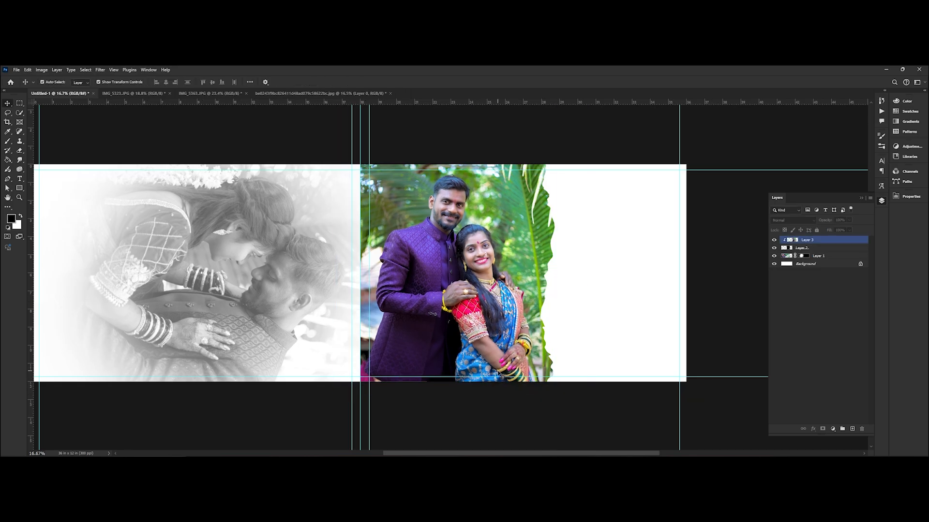
left_click(508, 351)
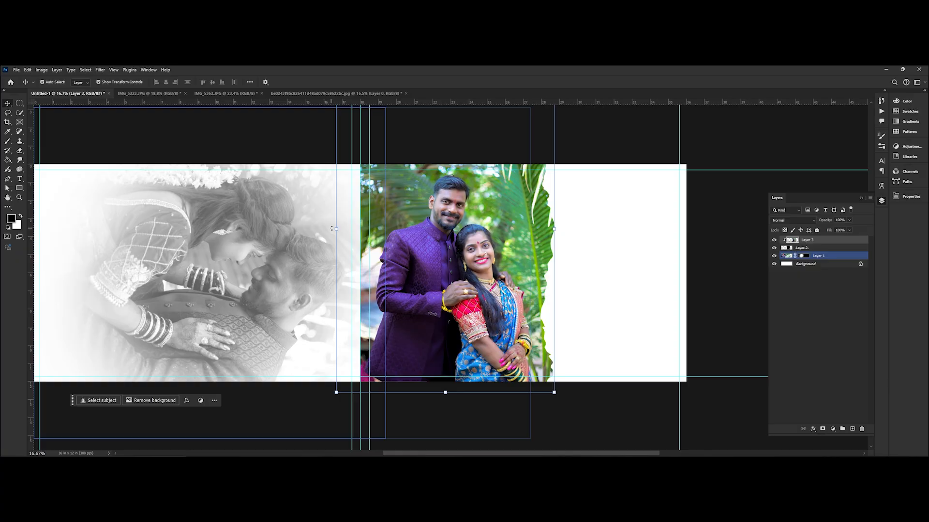
left_click(672, 394)
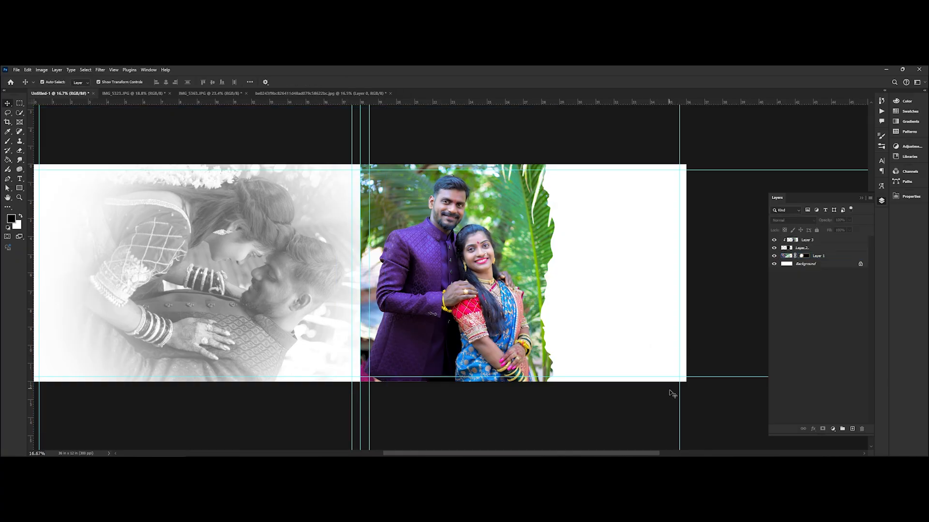
Add a Solid Color fill layer directly above the Background and choose a very pale cream colour for it.
left_click(506, 248)
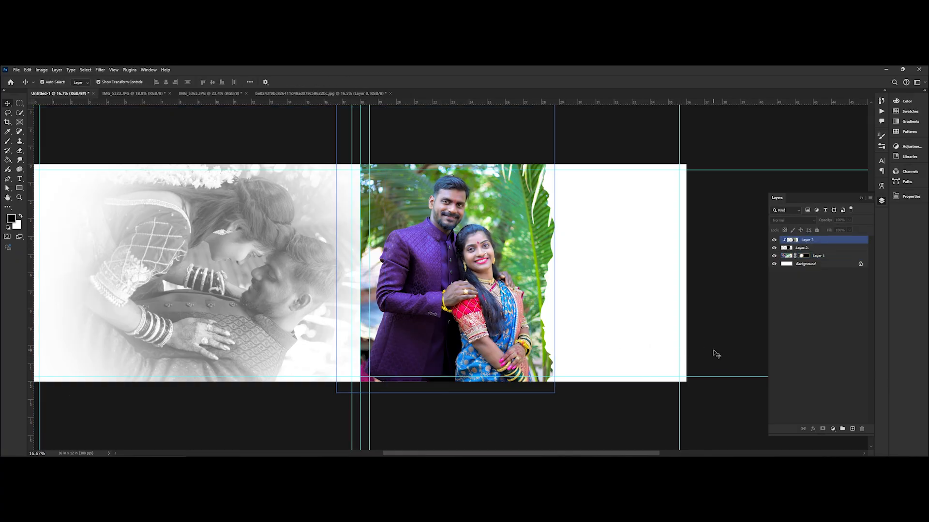
left_click(715, 368)
left_click(816, 266)
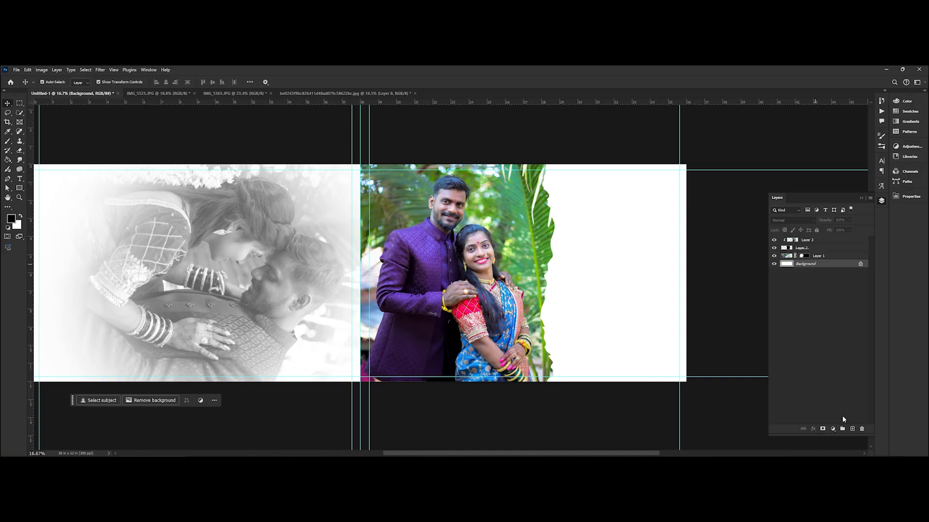
left_click(832, 429)
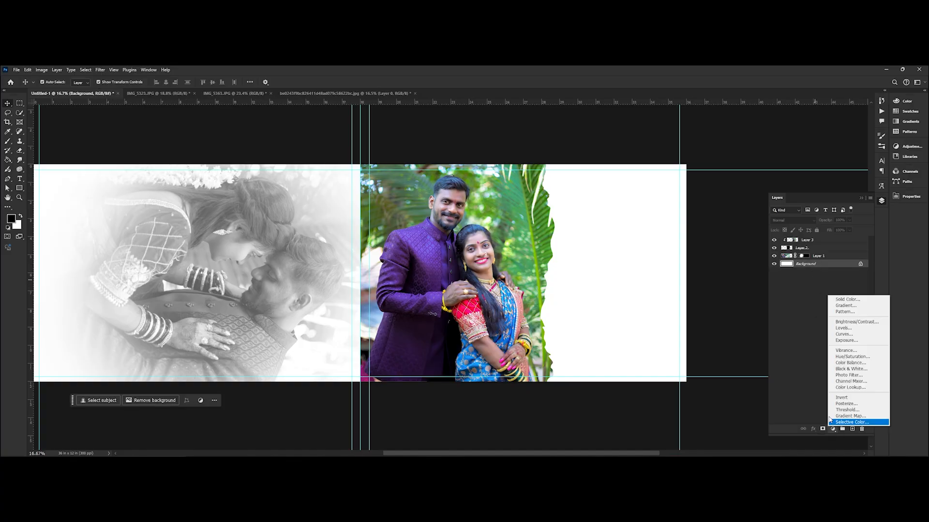
left_click(847, 300)
left_click(456, 253)
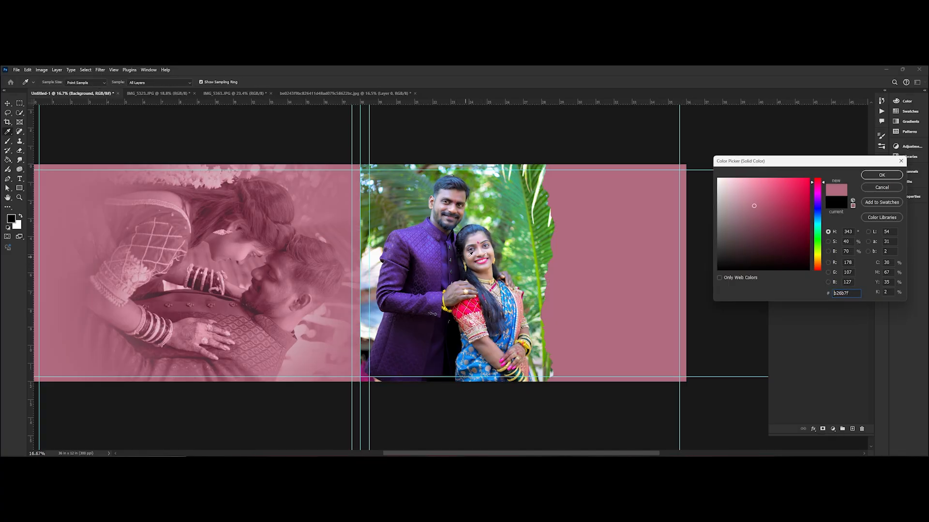
left_click(471, 253)
left_click_drag(807, 209, 725, 177)
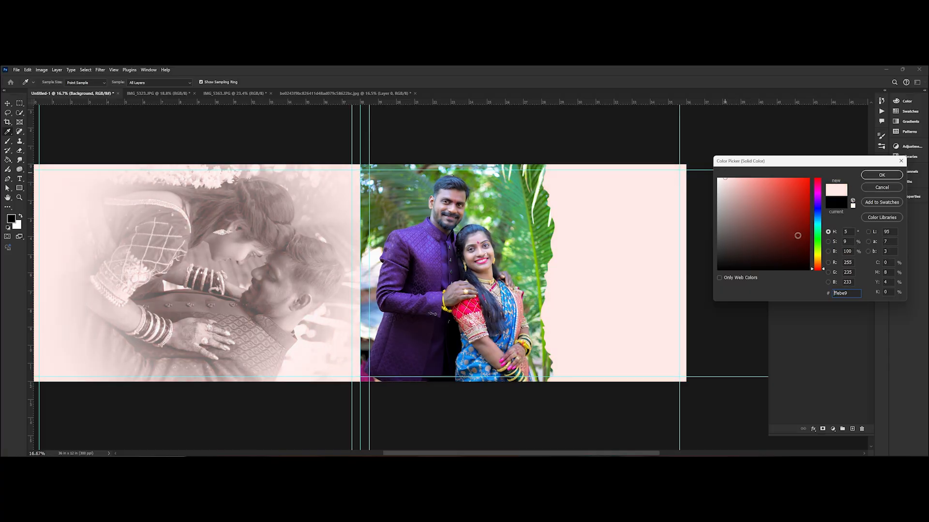
left_click_drag(821, 263, 820, 258)
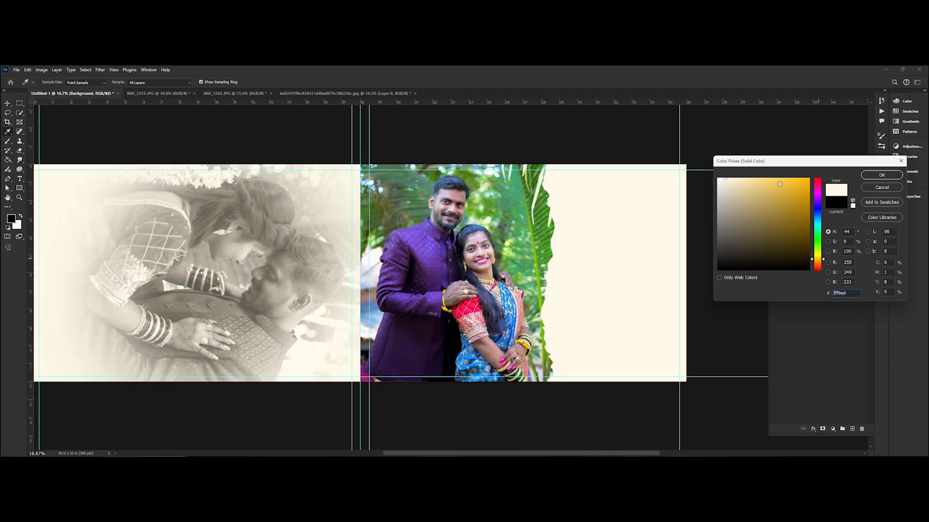
left_click_drag(735, 181, 712, 163)
left_click(881, 175)
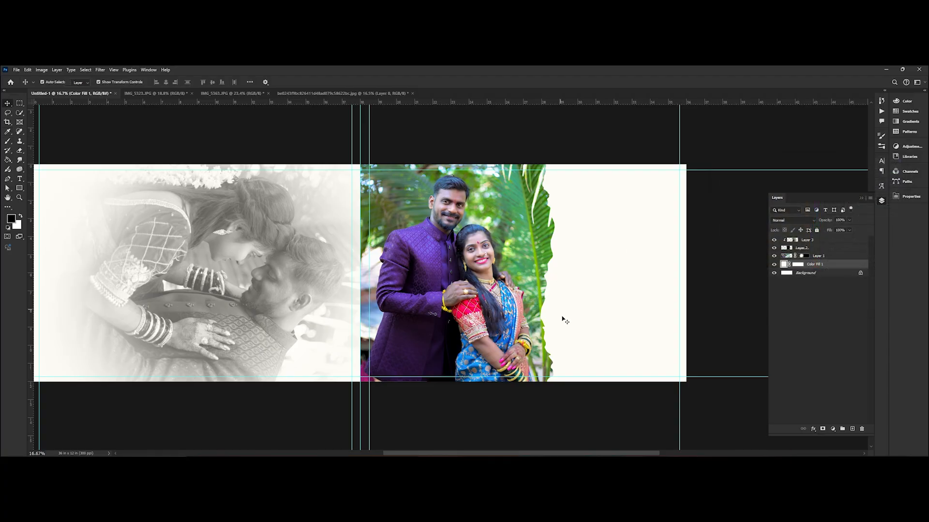
left_click(818, 255)
scroll(669, 349, "left", 3)
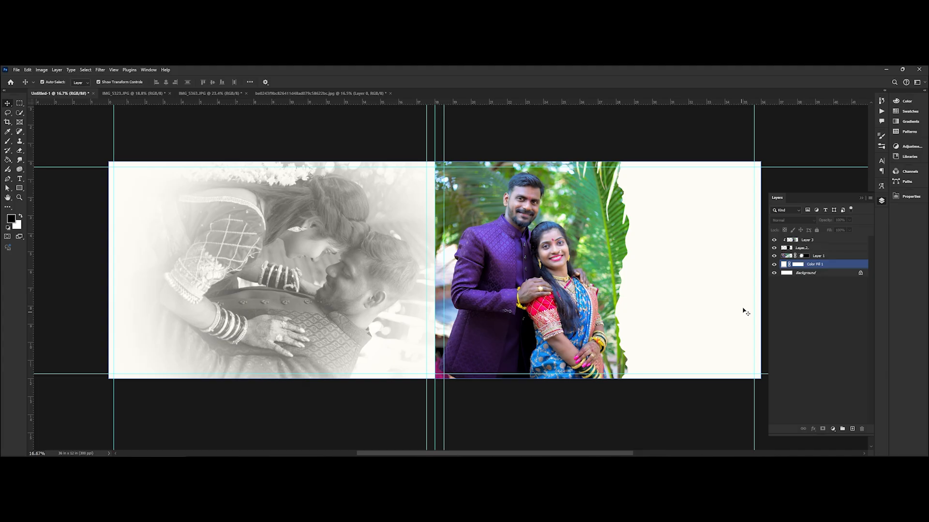
scroll(677, 286, "right", 5)
left_click(654, 229)
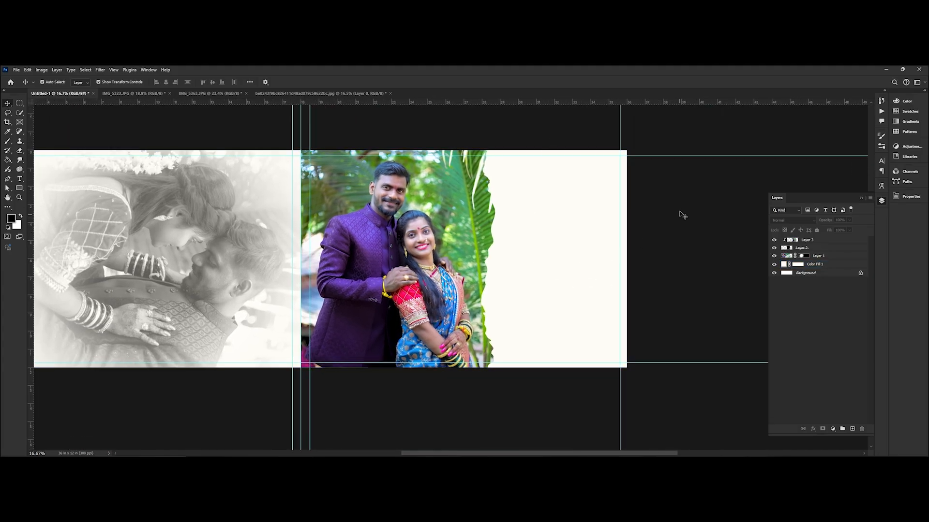
Find and open the portrait-format image of a red flower with flowing peach folds from the pintresr folder.
left_click(16, 69)
left_click(24, 87)
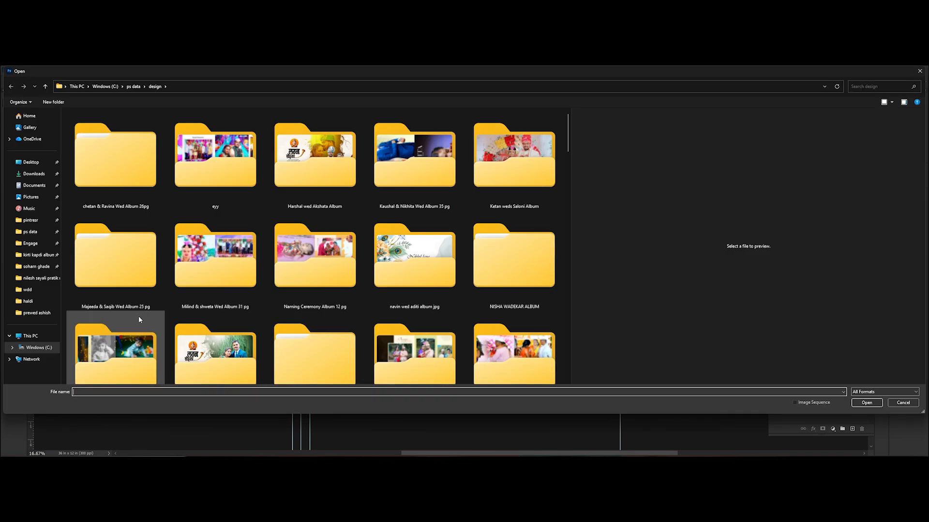
left_click(36, 267)
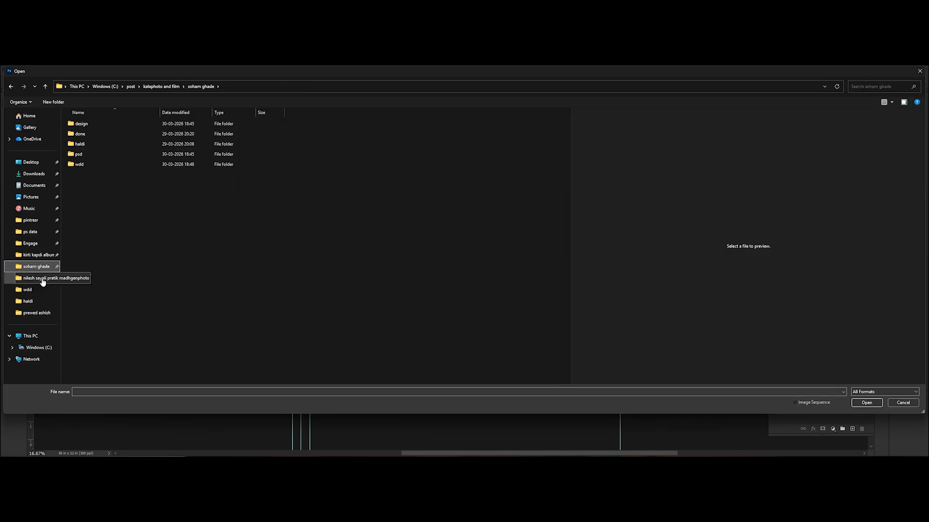
left_click(43, 280)
left_click(30, 232)
left_click(31, 220)
scroll(208, 267, "down", 5)
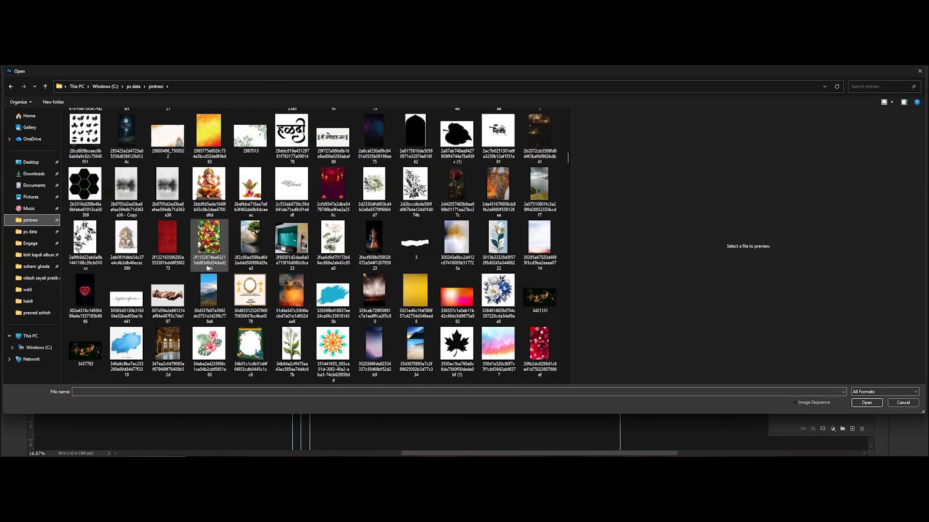
scroll(208, 268, "down", 20)
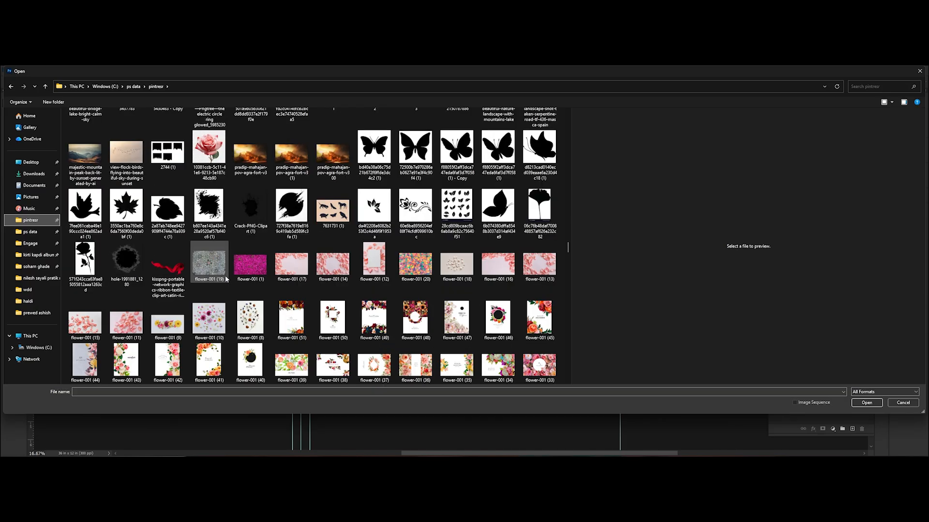
scroll(226, 279, "down", 15)
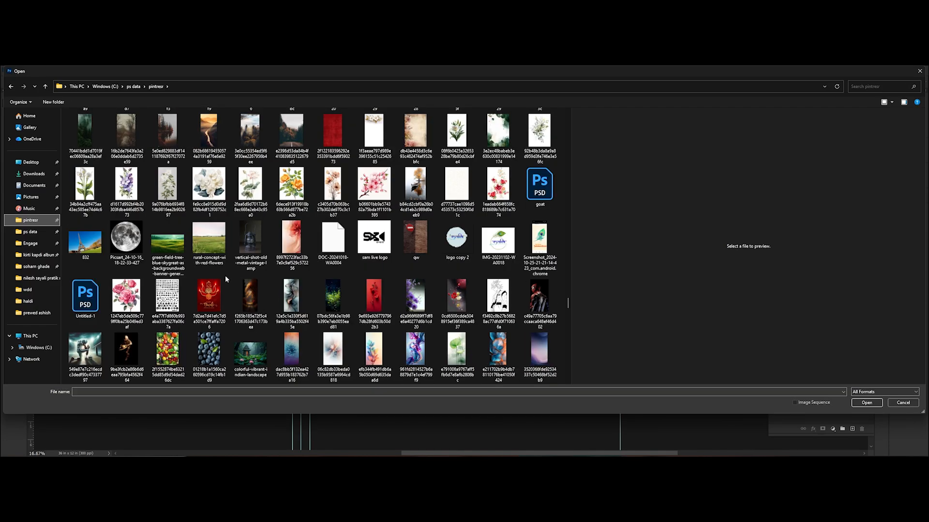
double_click(292, 241)
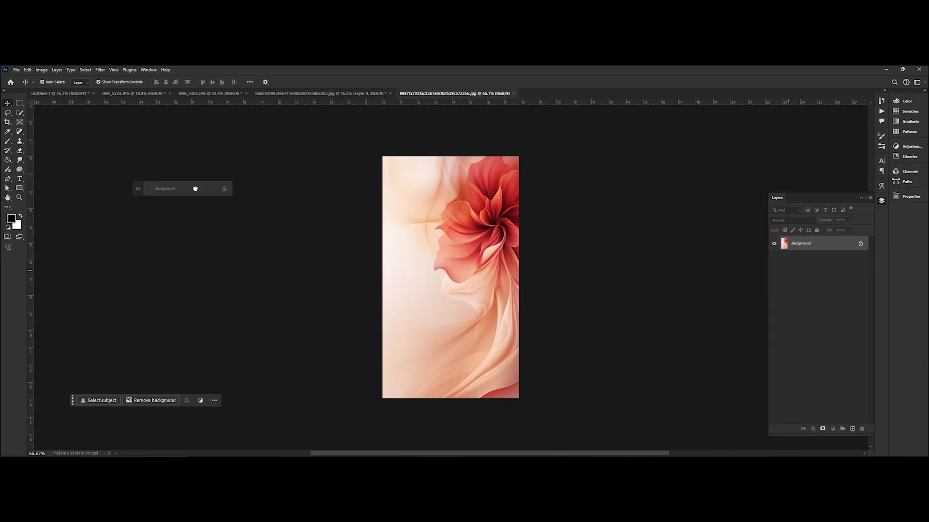
Copy the flower image into the spread, enlarge it over the blank right part, and place its layer just above the colour fill.
left_click(73, 93)
left_click_drag(147, 116, 494, 218)
key("ctrl+t")
left_click_drag(627, 280, 690, 263)
left_click_drag(819, 245, 817, 267)
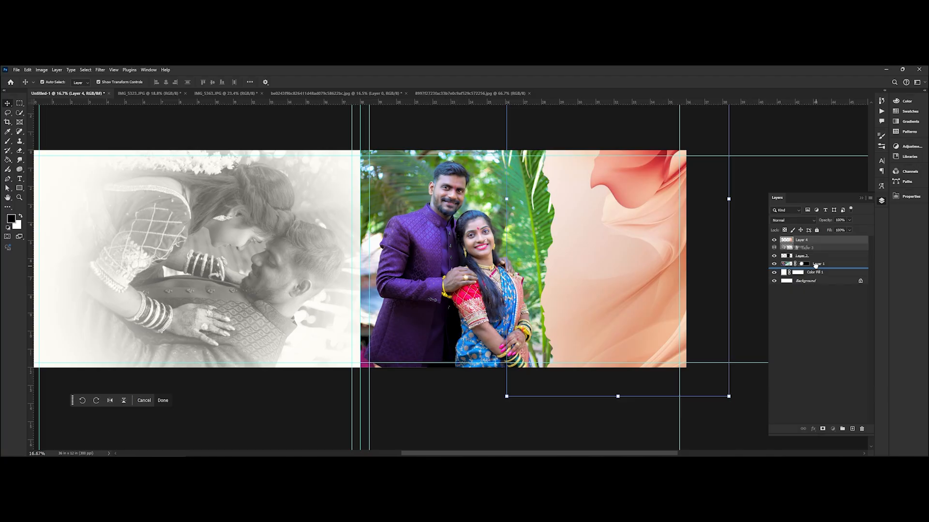
Blend the flower layer as Luminosity, lower its opacity to just under half, and shift it up towards the spread's right edge.
left_click(792, 220)
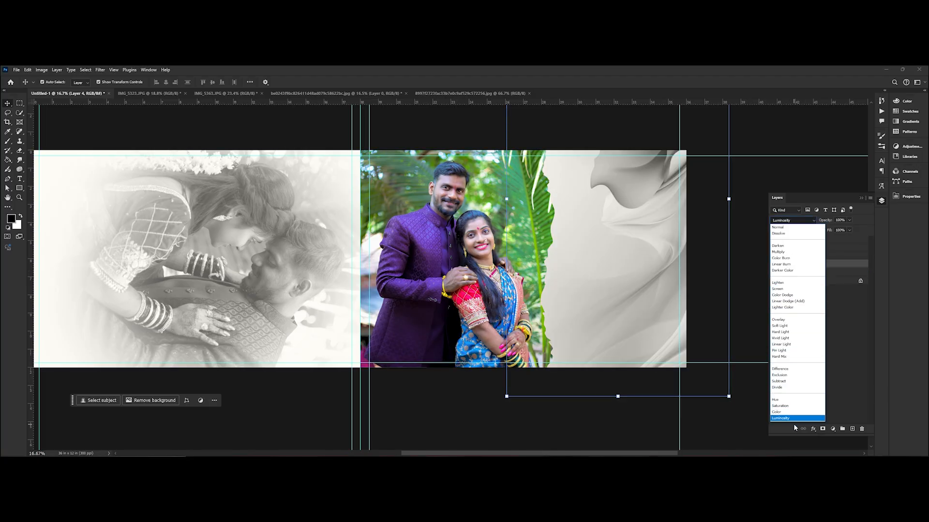
left_click(793, 421)
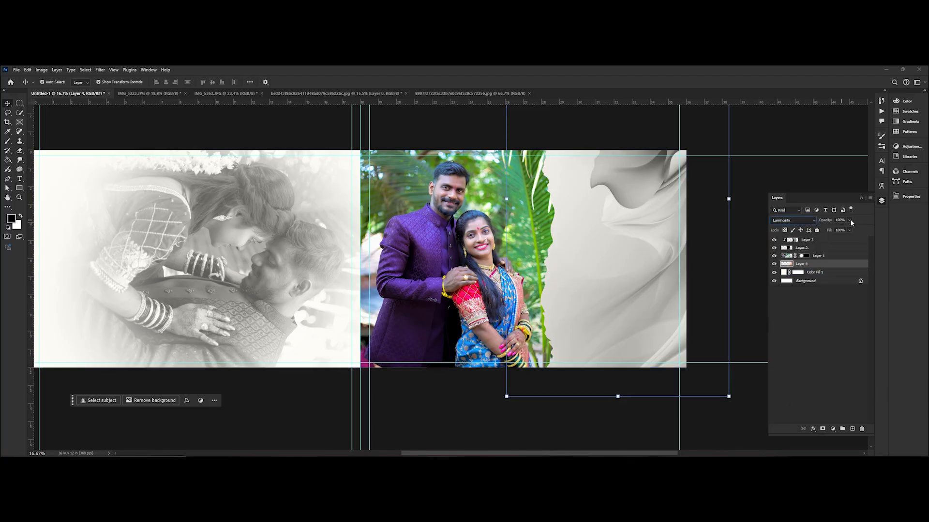
left_click_drag(828, 226, 832, 232)
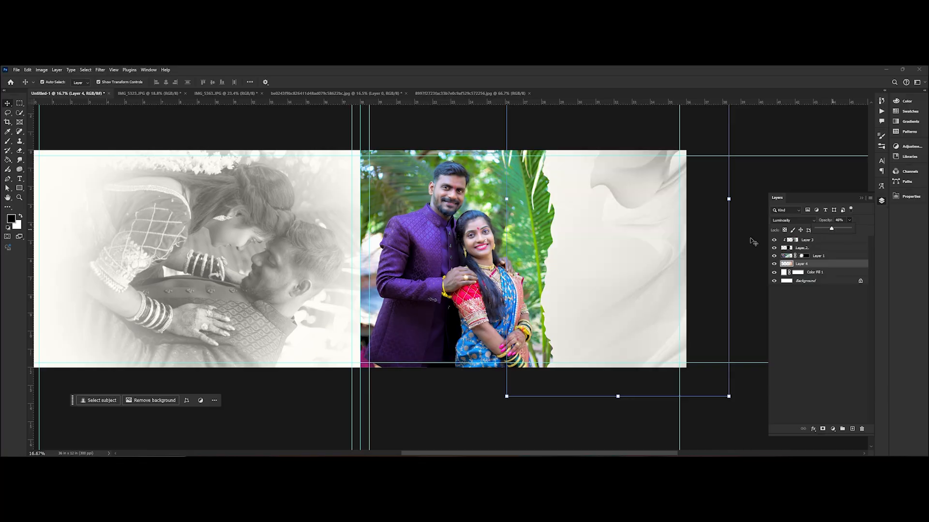
left_click_drag(740, 237, 711, 227)
left_click_drag(656, 296, 652, 296)
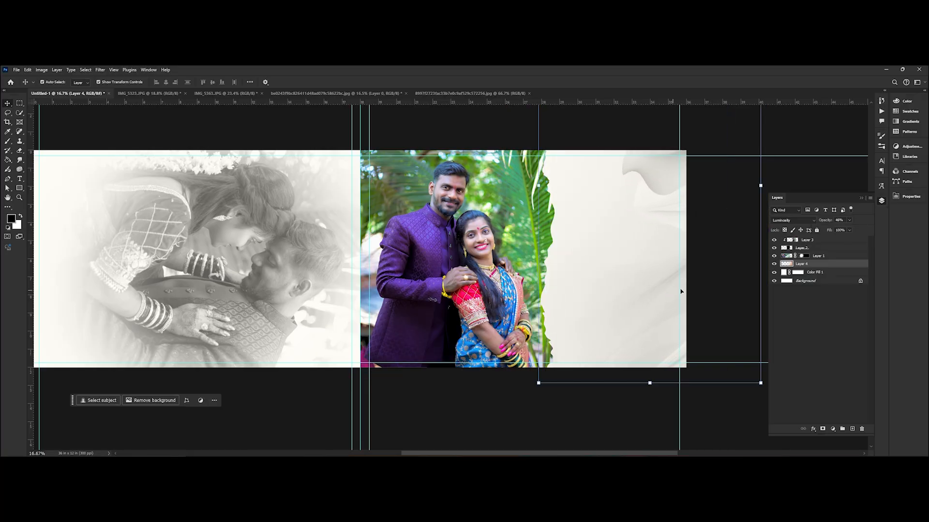
Add a black mask to the flower layer and reveal the texture near the lower-right corner with a large soft white brush.
left_click(821, 429, "alt")
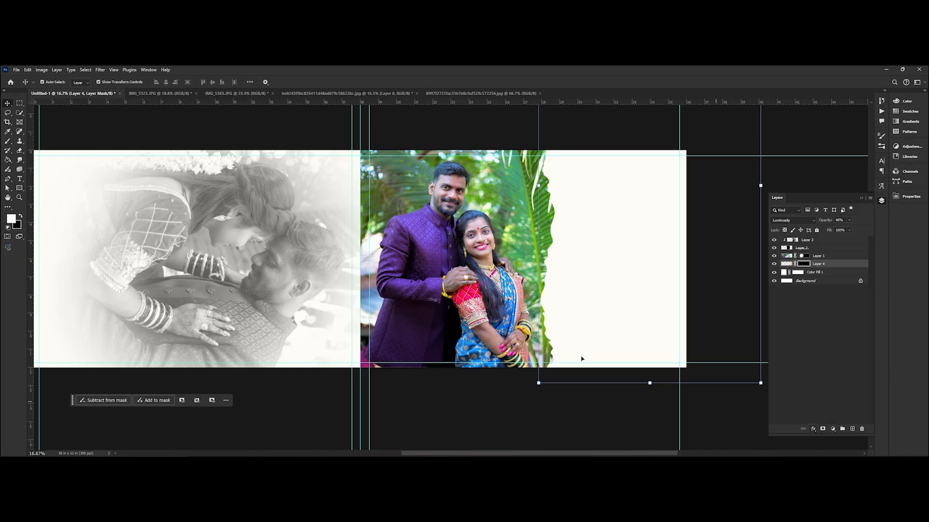
left_click(12, 140)
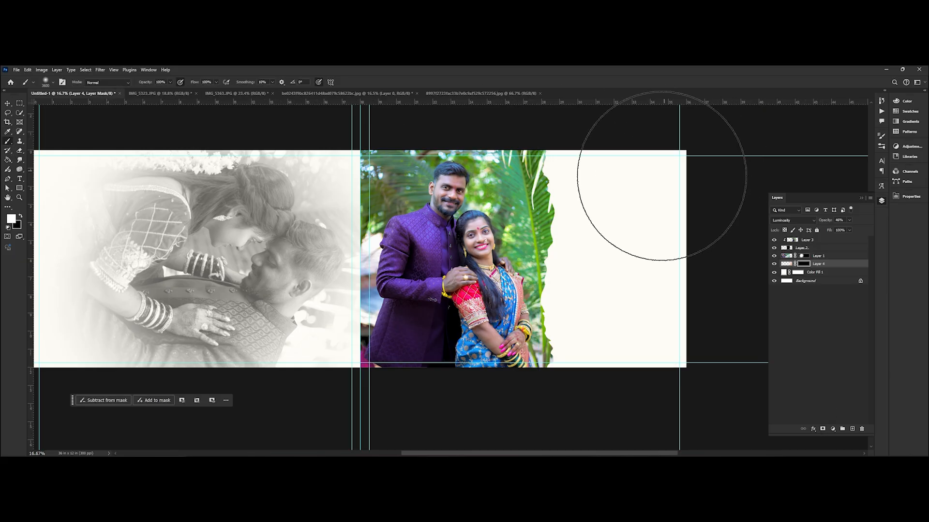
mouse_move(699, 299)
left_mouse_down()
mouse_move(686, 322)
mouse_move(553, 356)
mouse_move(627, 397)
mouse_move(691, 390)
mouse_move(726, 372)
left_mouse_up()
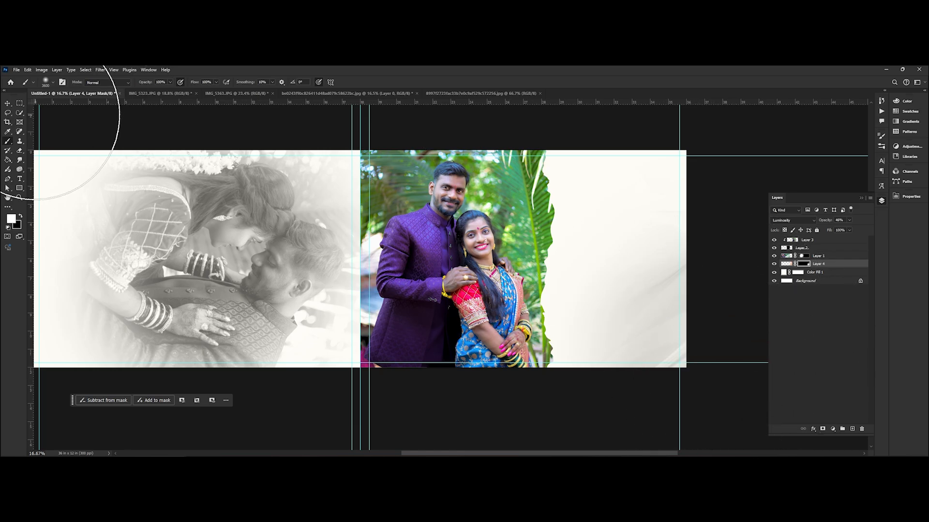
left_click(8, 103)
scroll(345, 206, "down", 1)
scroll(345, 206, "down", 2)
left_click(532, 353)
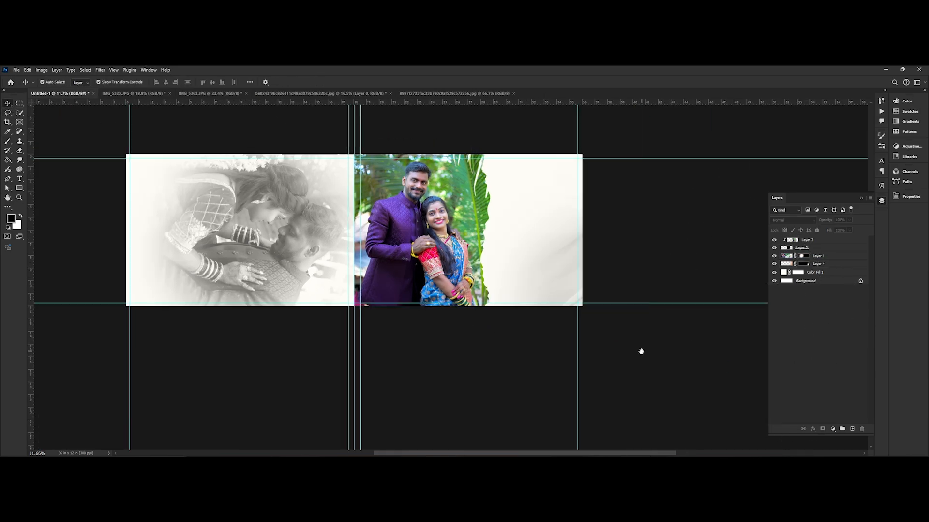
Browse the pinned album folders and the C: drive for an existing design file to open.
scroll(661, 348, "up", 2)
scroll(646, 346, "down", 1)
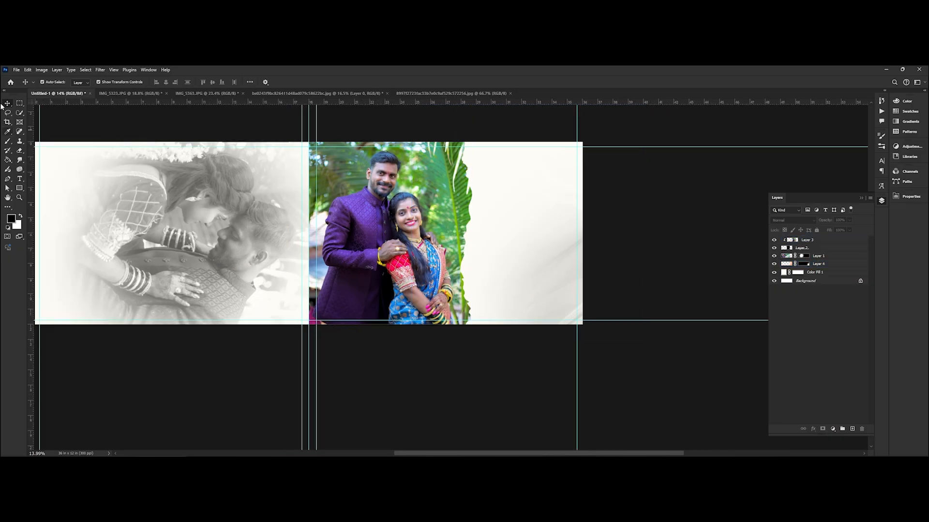
left_click(16, 70)
left_click(16, 70)
left_click(15, 72)
left_click(24, 85)
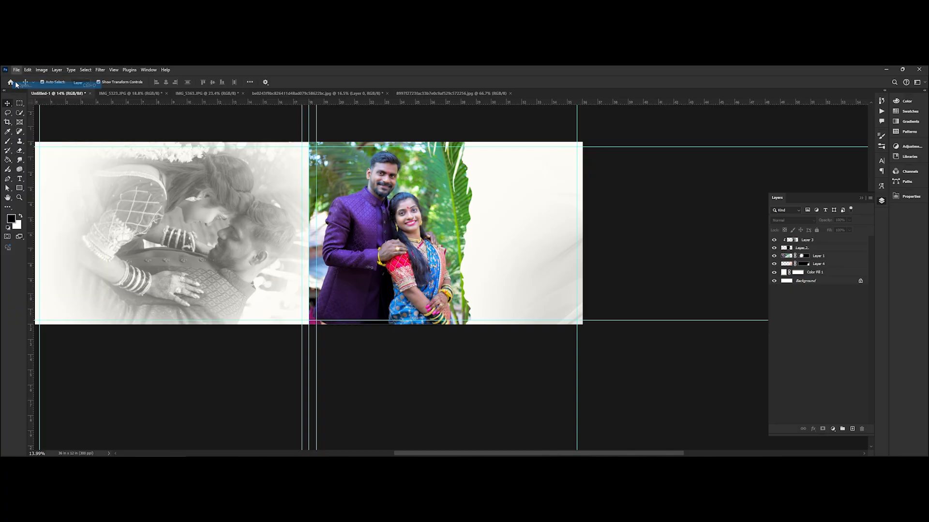
left_click(39, 266)
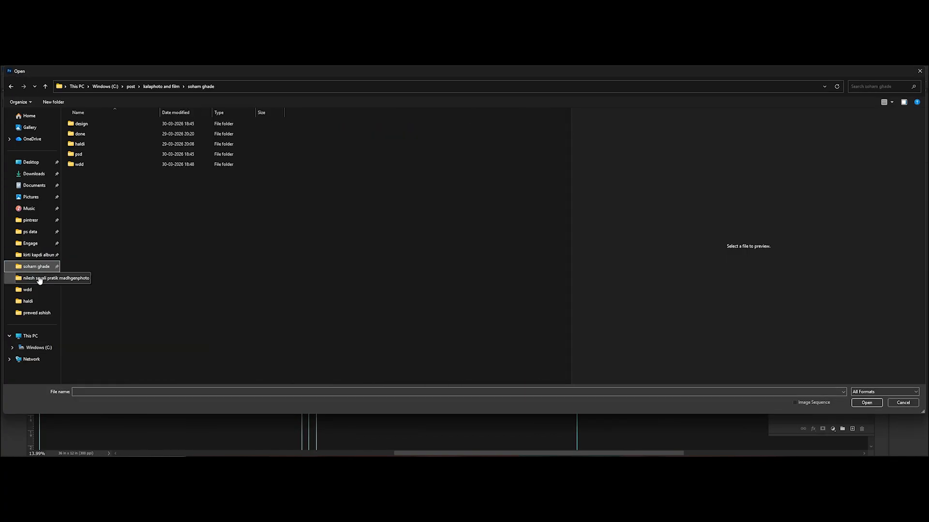
left_click(40, 278)
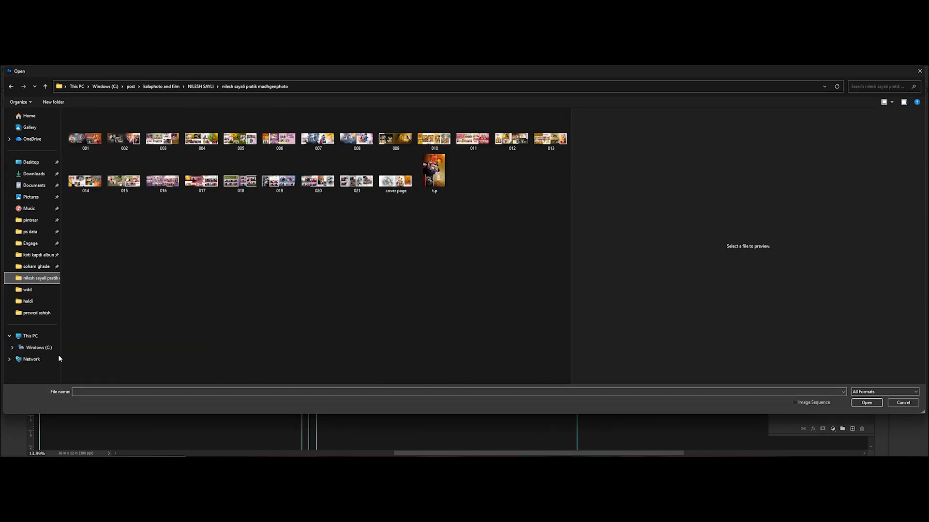
left_click(37, 313)
left_click(39, 348)
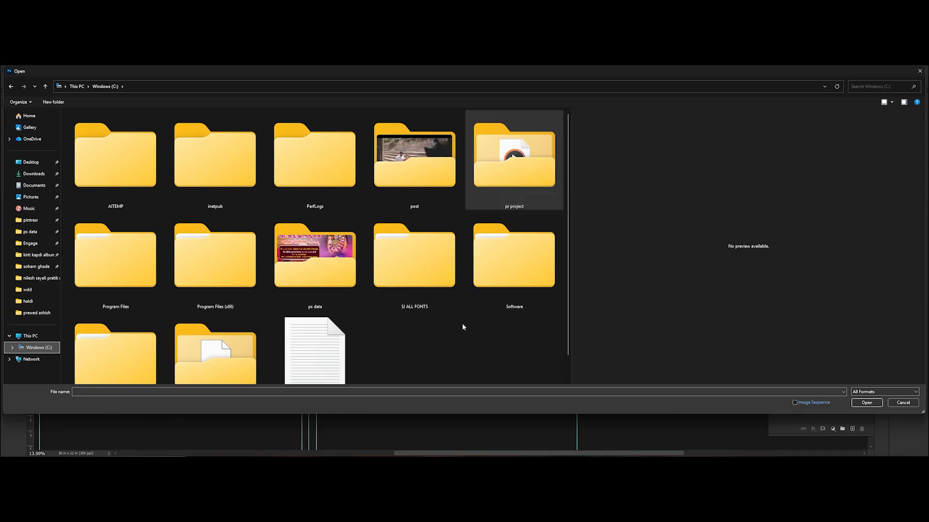
scroll(203, 295, "down", 2)
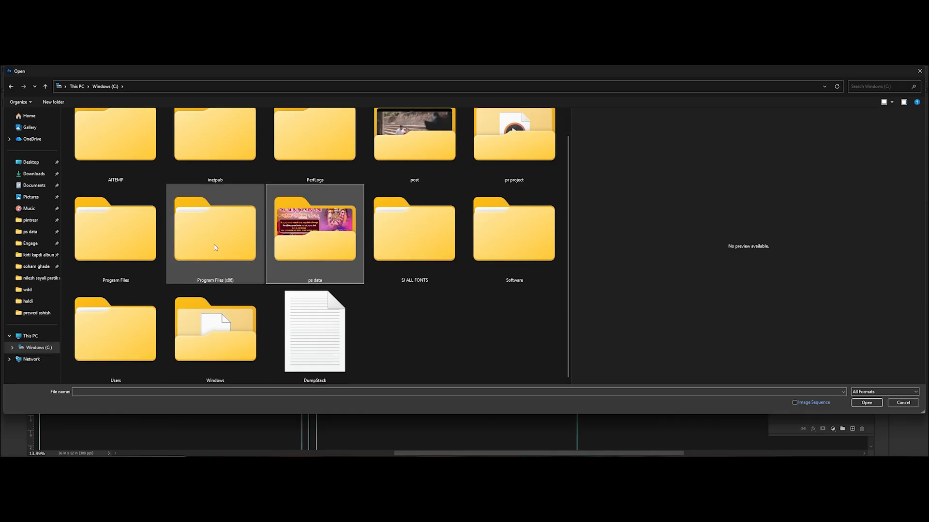
left_click(419, 142)
scroll(412, 173, "up", 2)
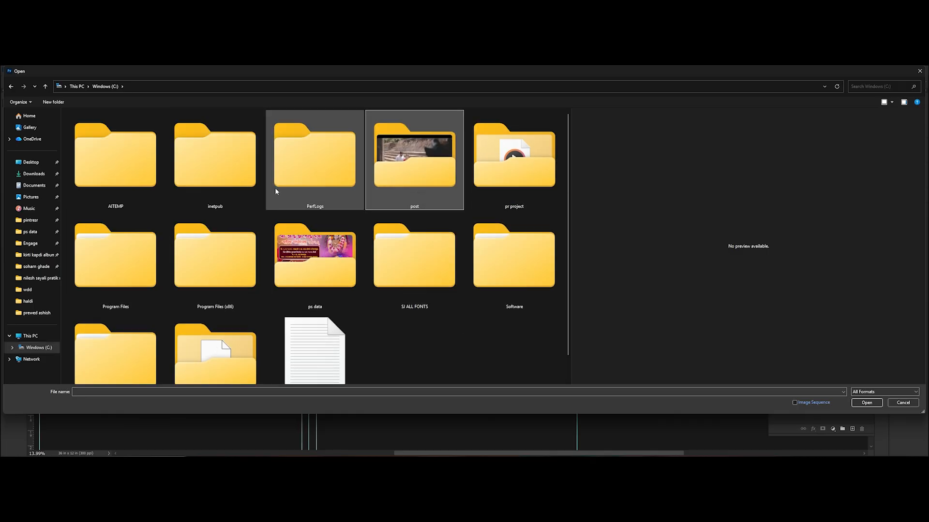
Open the 00000 cover design from the psd cover page folder inside ps data on the C: drive.
scroll(430, 274, "down", 1)
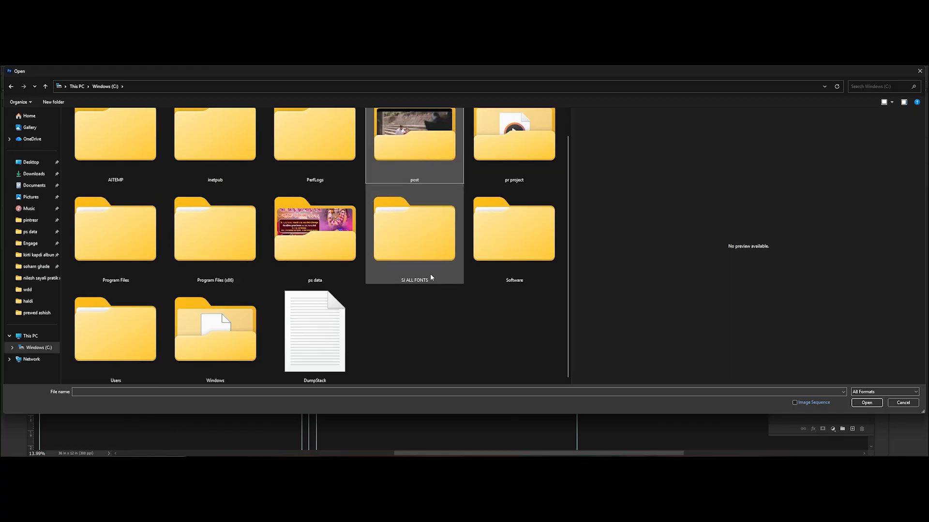
double_click(337, 264)
double_click(250, 131)
left_click(46, 86)
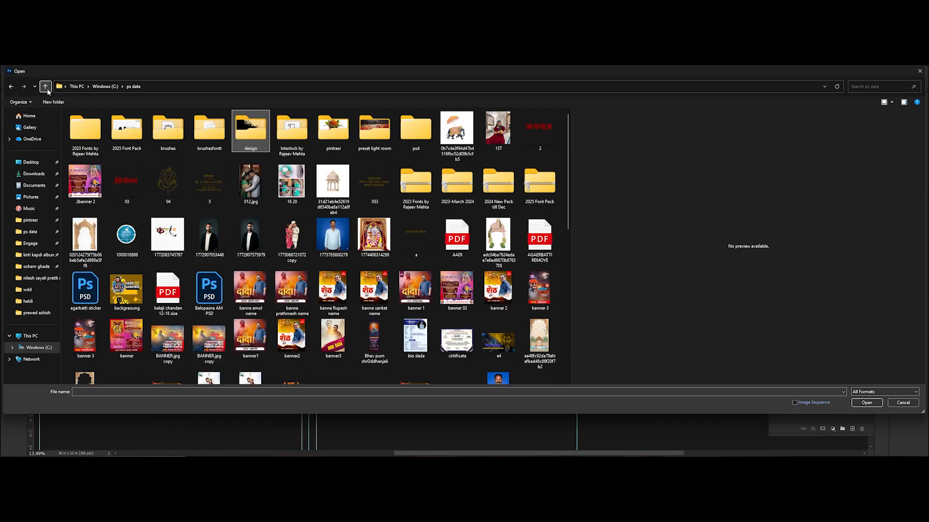
double_click(416, 129)
double_click(160, 183)
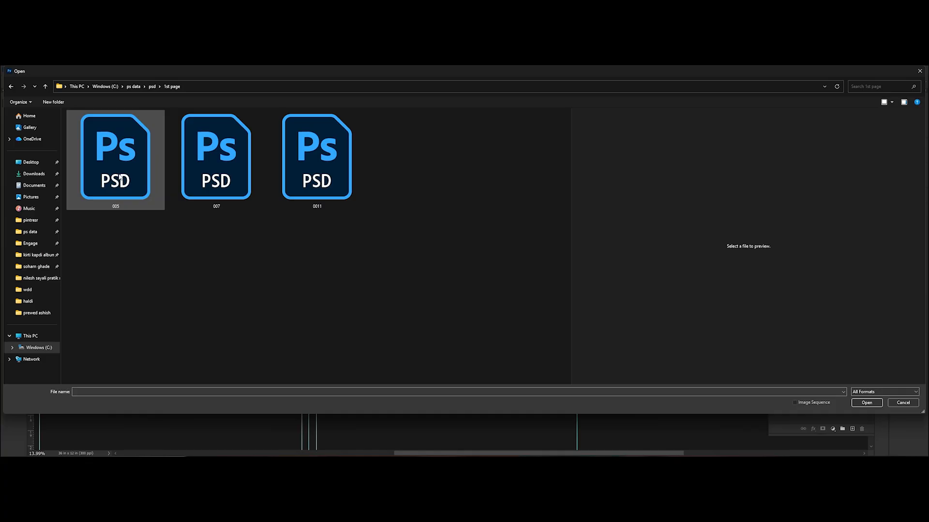
key("alt+Left")
double_click(446, 183)
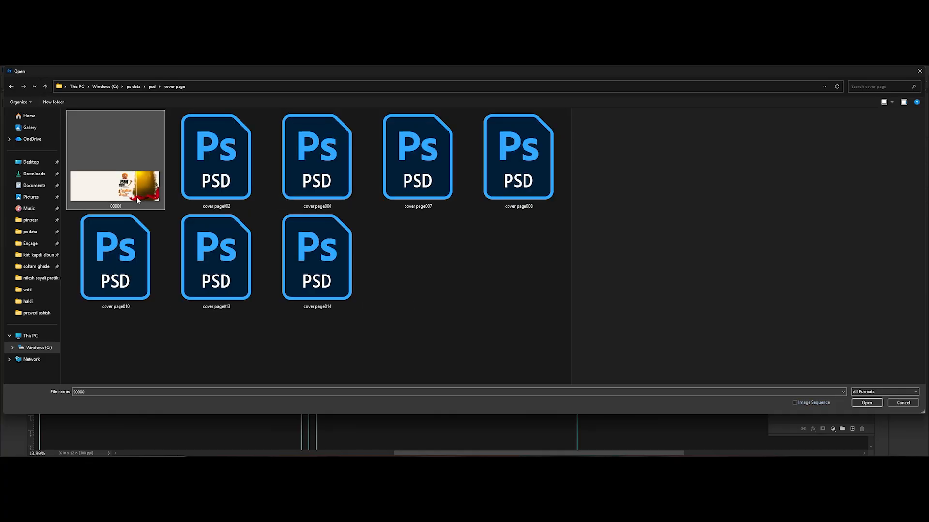
double_click(114, 155)
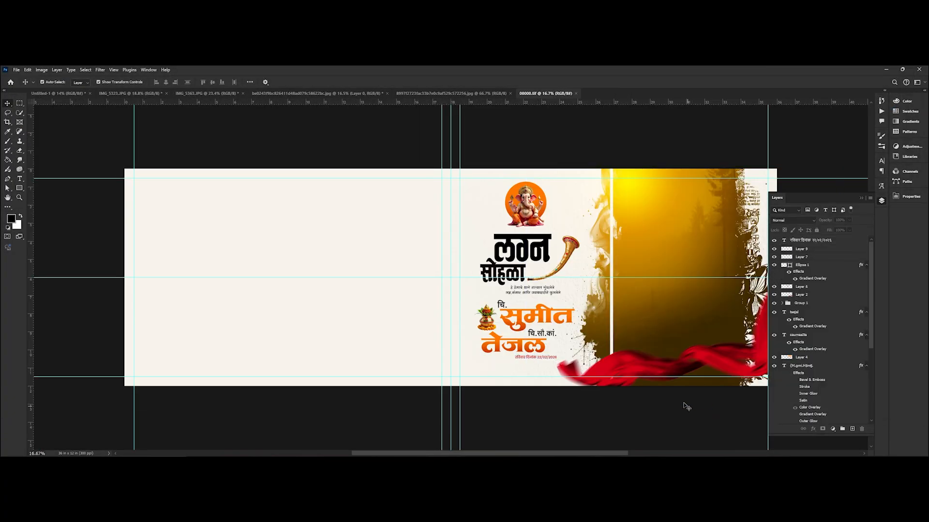
Copy the लग्न सोहळा title with its horn from the cover design onto the spread's blank cream area.
left_click_drag(526, 251, 98, 109)
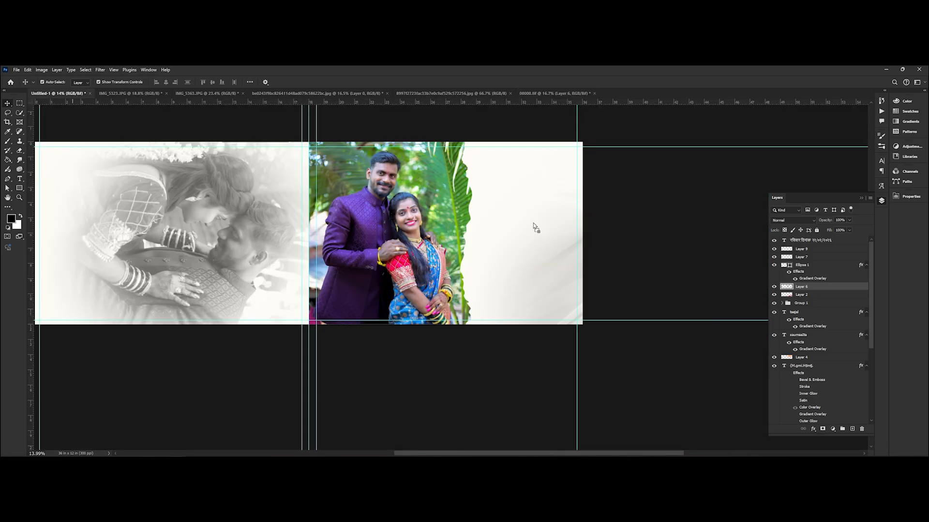
mouse_move(536, 228)
left_mouse_down()
mouse_move(525, 209)
mouse_move(520, 223)
mouse_move(559, 224)
mouse_move(547, 232)
left_mouse_up()
key("Return")
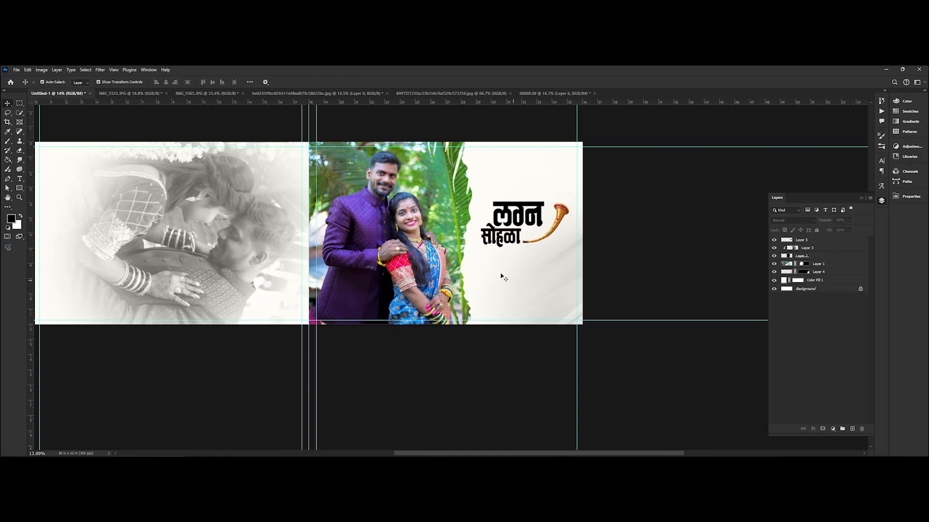
Copy the two-line Marathi verse from the cover design and place it just beneath the spread's title.
left_click(535, 93)
left_click(551, 337)
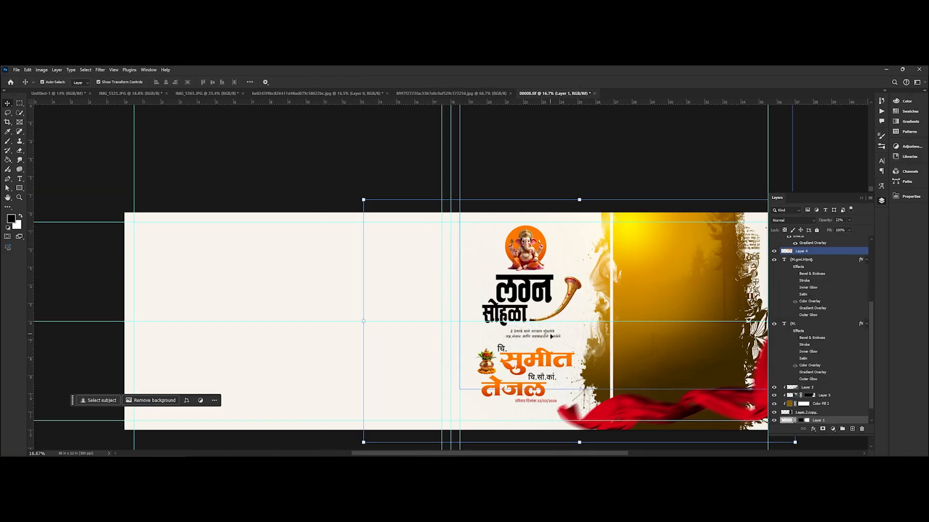
left_click_drag(551, 336, 396, 199)
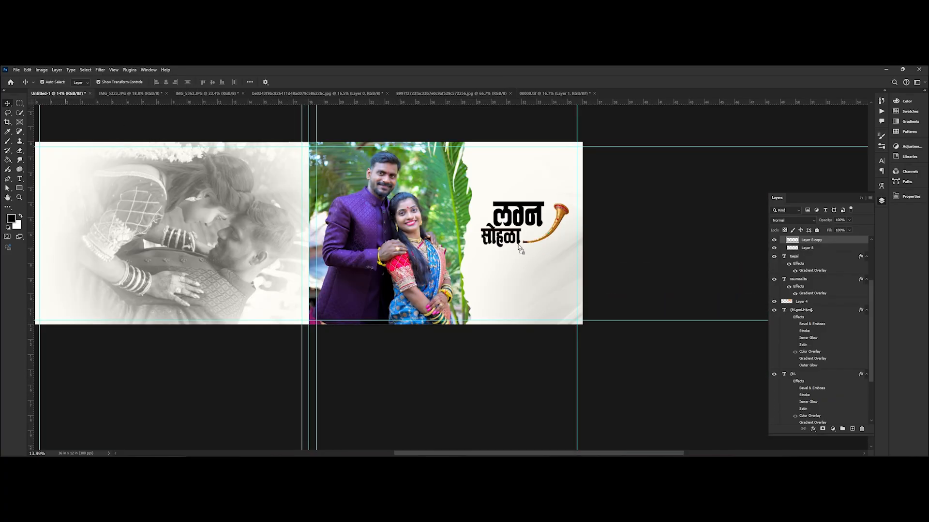
left_click_drag(520, 249, 544, 262)
scroll(537, 262, "up", 3)
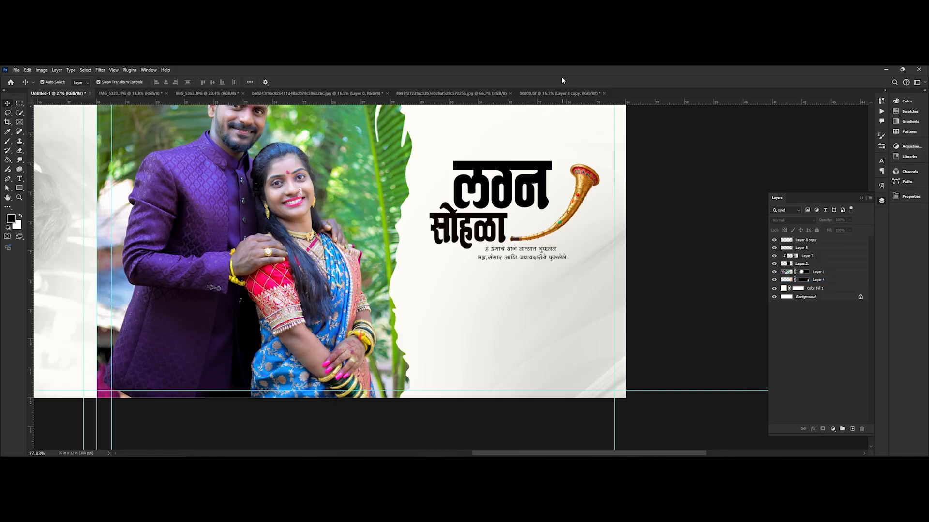
Copy the Ganesha figure together with its orange circle from the cover design and place both above the spread's title.
left_click(551, 93)
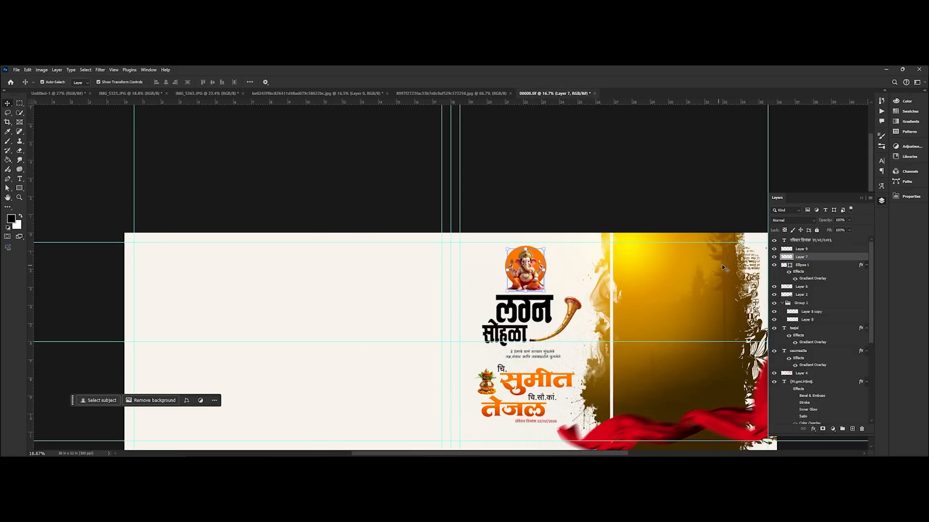
left_click(802, 265)
left_click(801, 249)
left_click(801, 255, "shift")
left_click(662, 283)
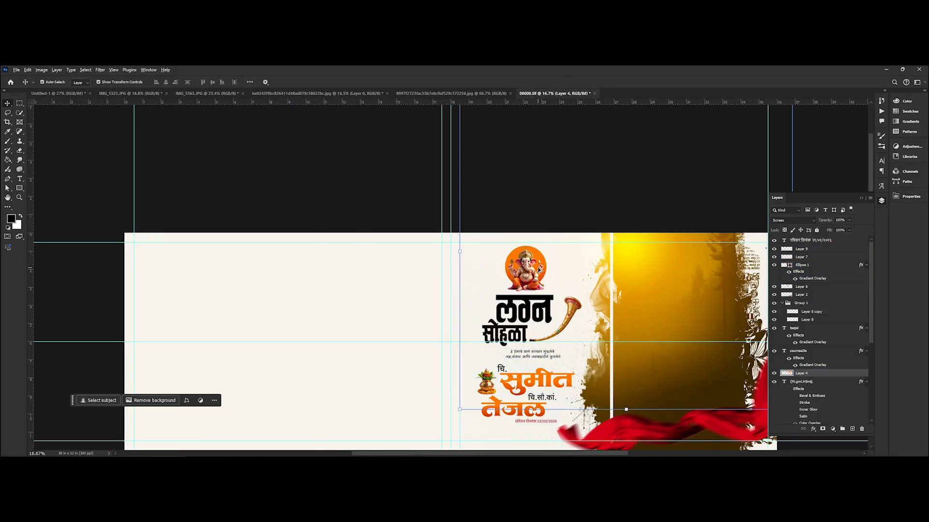
scroll(540, 259, "up", 4)
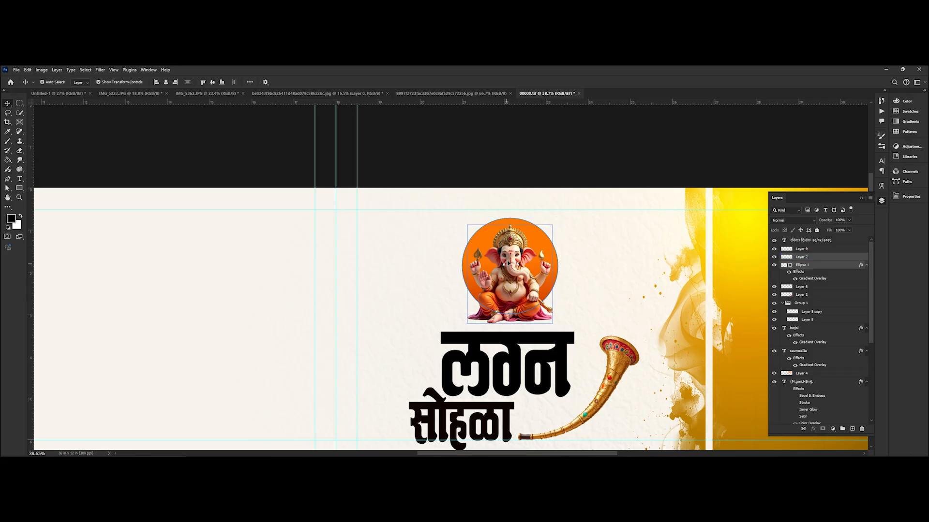
left_click_drag(543, 252, 56, 99)
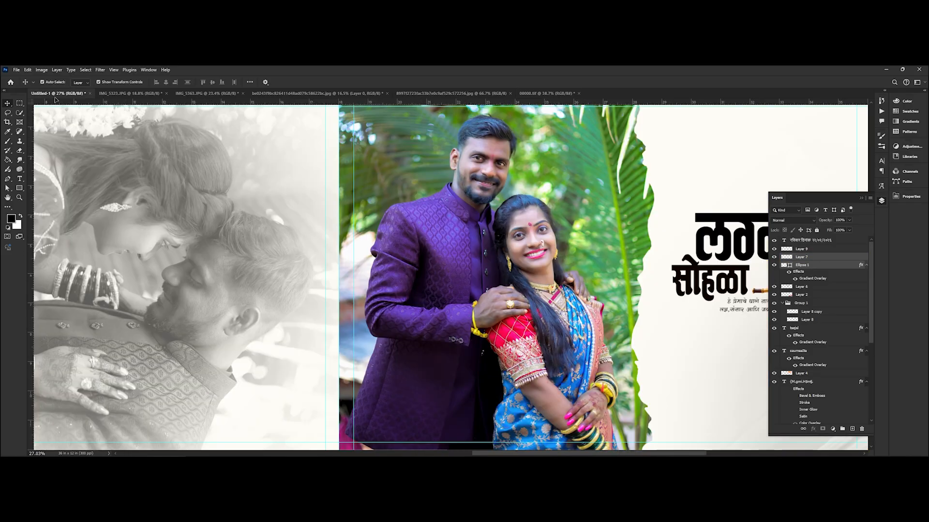
left_click_drag(742, 162, 725, 159)
scroll(725, 159, "down", 3)
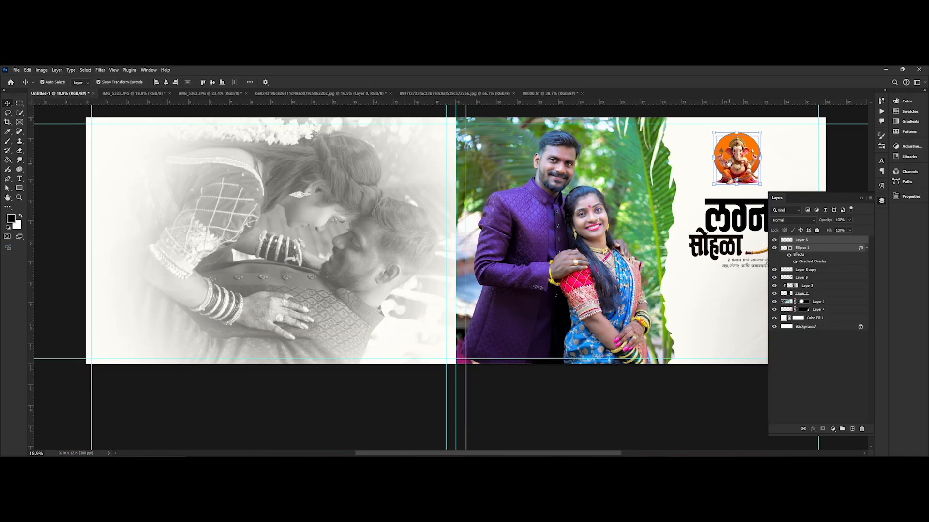
left_click_drag(687, 238, 640, 247)
left_click(668, 150)
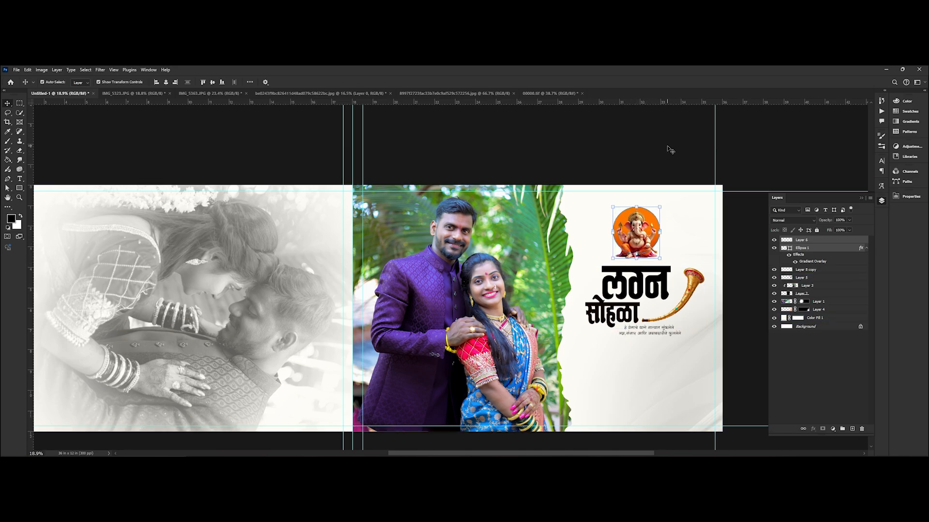
Copy the red date line from the cover design and place it under the verse on the spread.
scroll(629, 242, "right", 5)
scroll(629, 242, "down", 2)
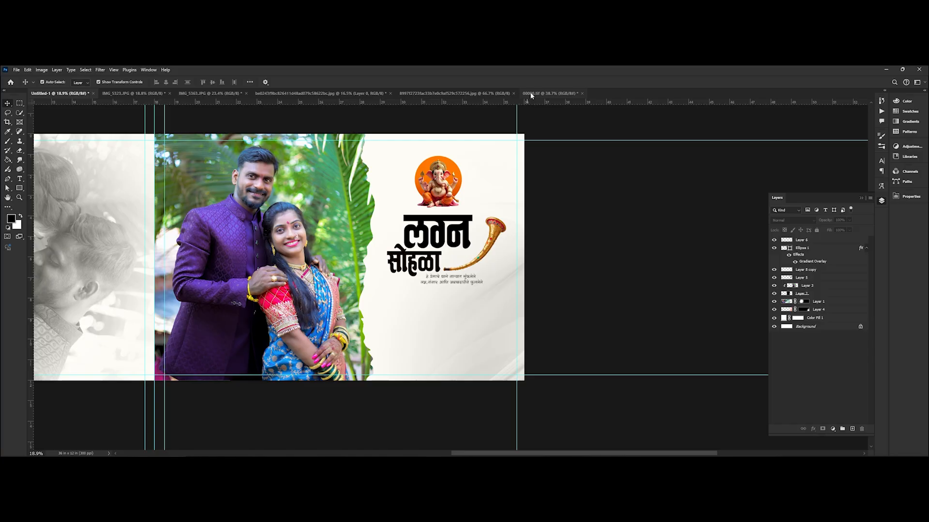
left_click(550, 93)
scroll(451, 420, "up", 3)
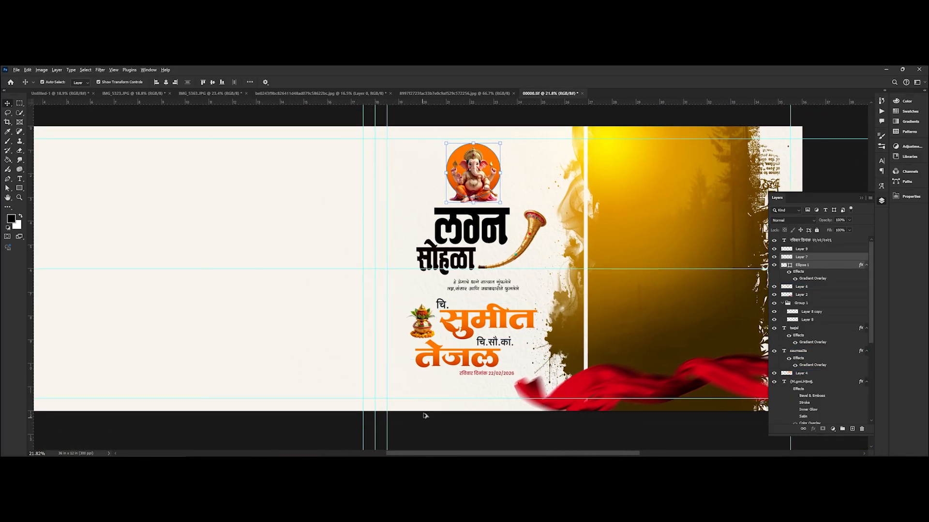
left_click_drag(506, 388, 194, 174)
left_click_drag(723, 295, 724, 294)
scroll(818, 287, "up", 5)
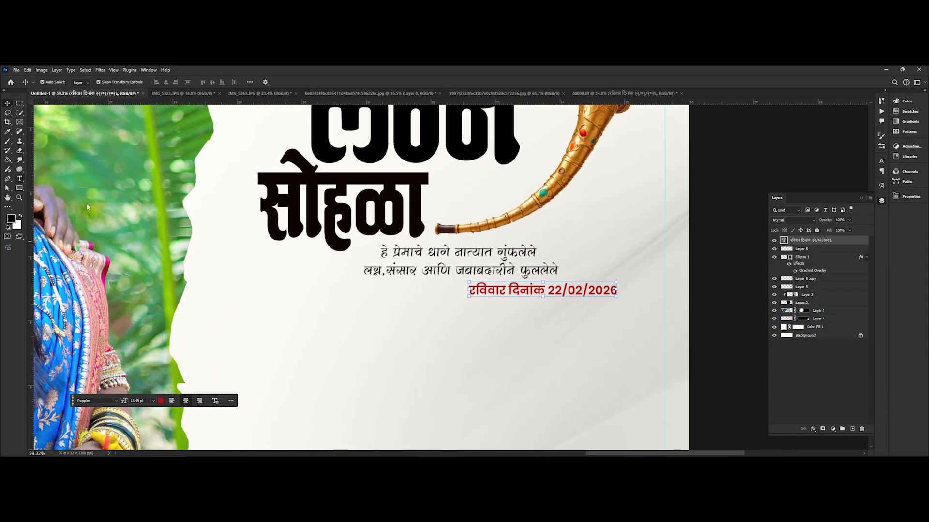
Change the date in the spread's red text line to 16/03/2026.
left_click(20, 179)
left_click_drag(555, 290, 561, 290)
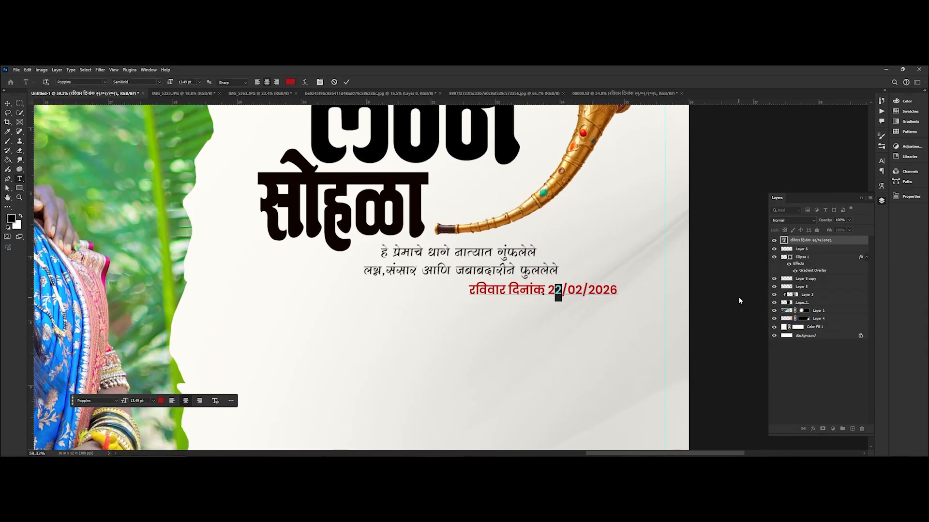
key("BackSpace")
key("BackSpace")
type("16")
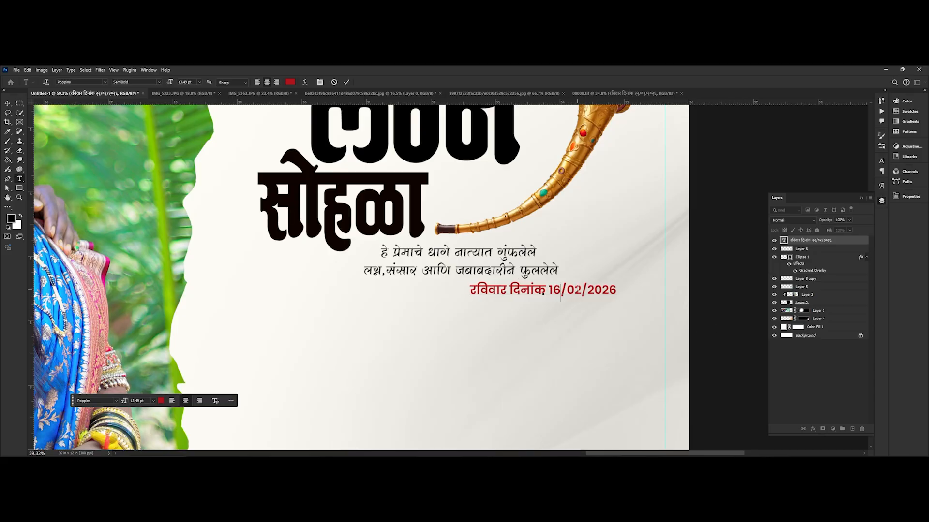
key("ctrl+Return")
scroll(577, 291, "down", 5)
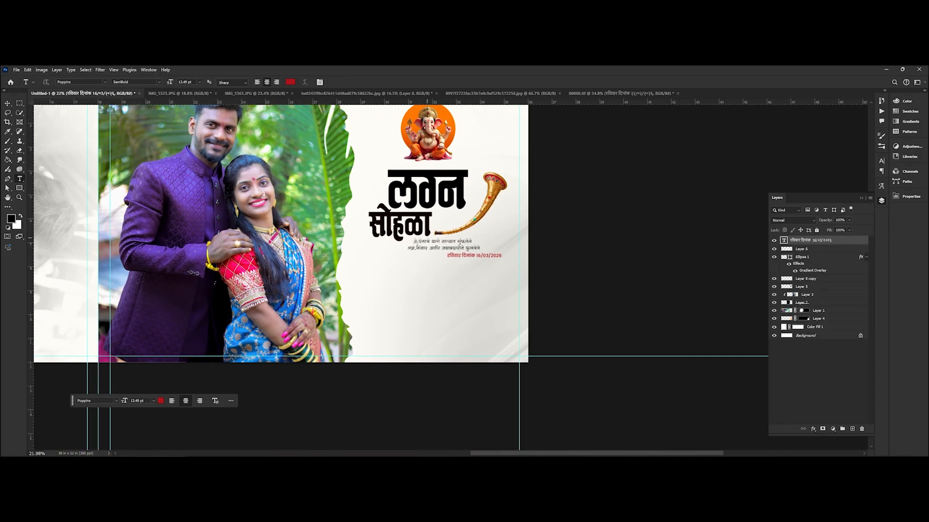
Copy the चि. and चि.सौ.कां. prefix texts from the cover design and arrange them in staggered positions below the date.
left_click(465, 93)
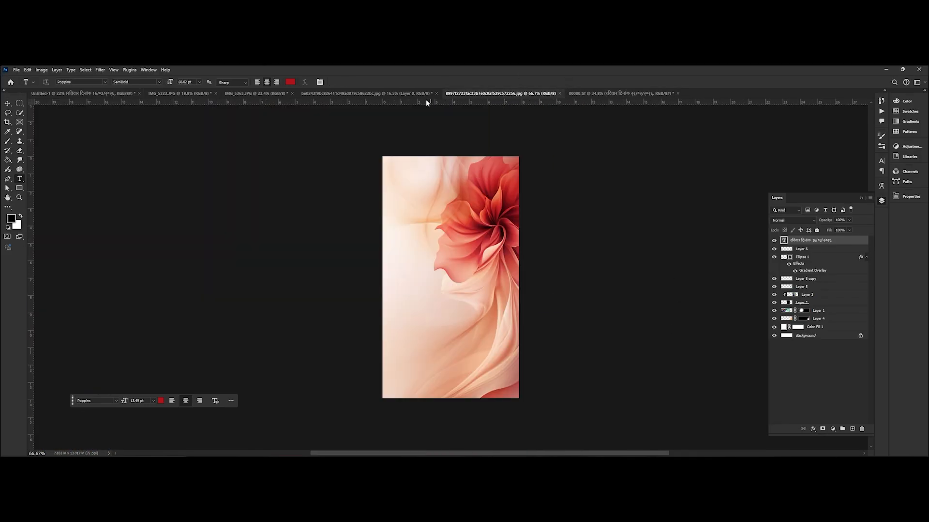
left_click(609, 94)
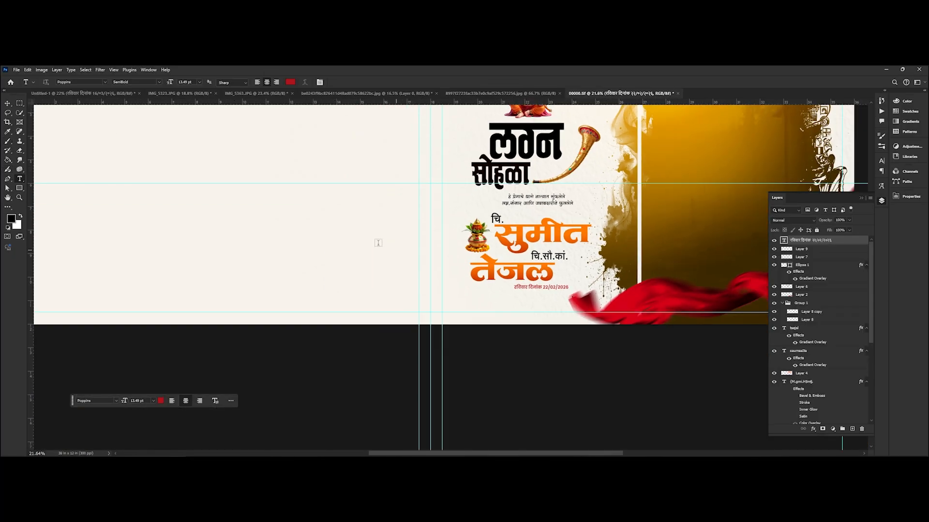
left_click(8, 103)
left_click_drag(265, 341, 497, 224)
left_click_drag(795, 259, 690, 316)
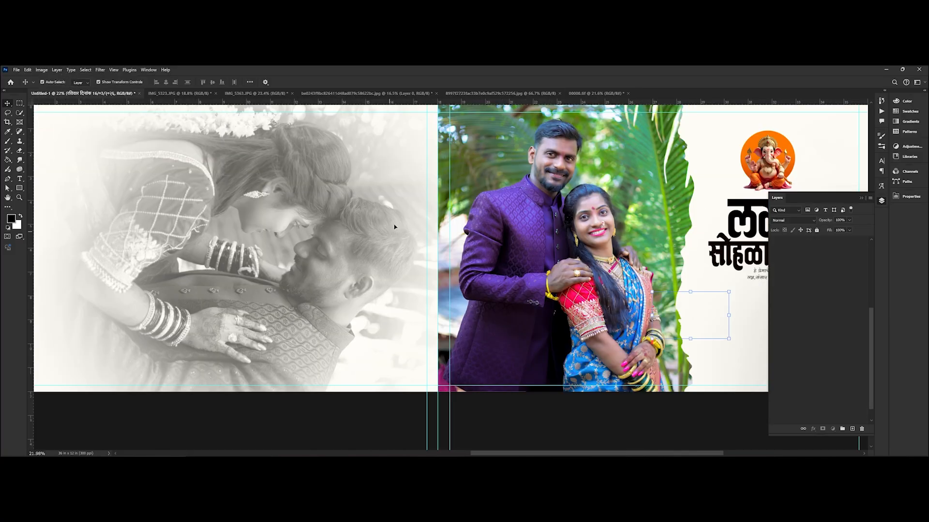
left_click_drag(394, 227, 450, 333)
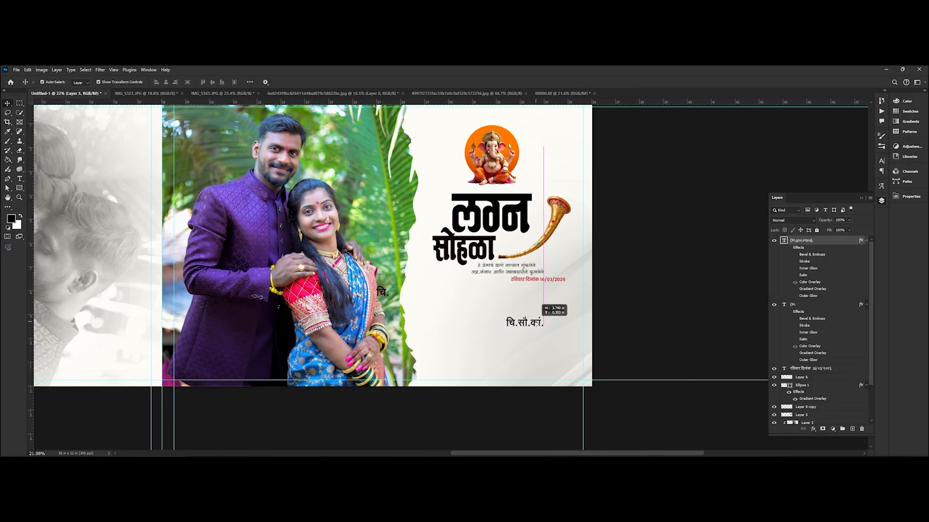
left_click_drag(537, 323, 539, 327)
left_click_drag(382, 292, 452, 294)
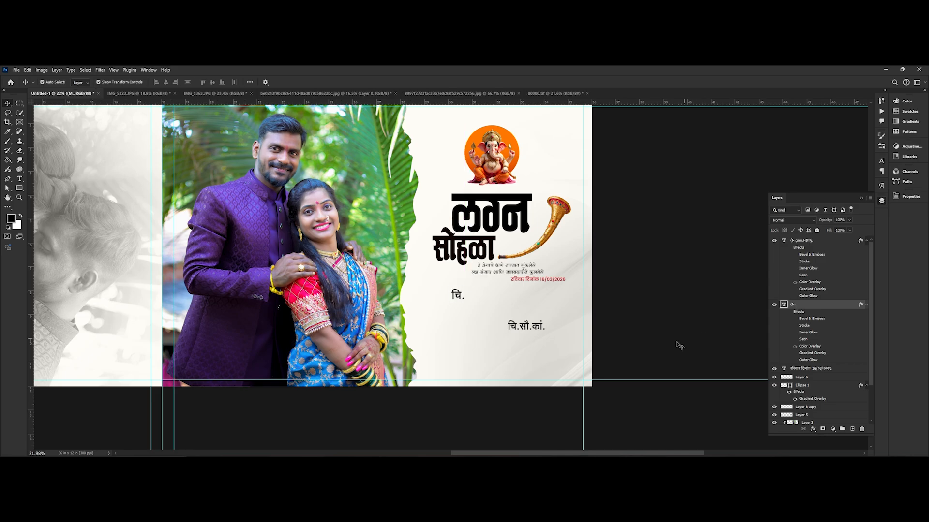
left_click_drag(528, 330, 513, 330)
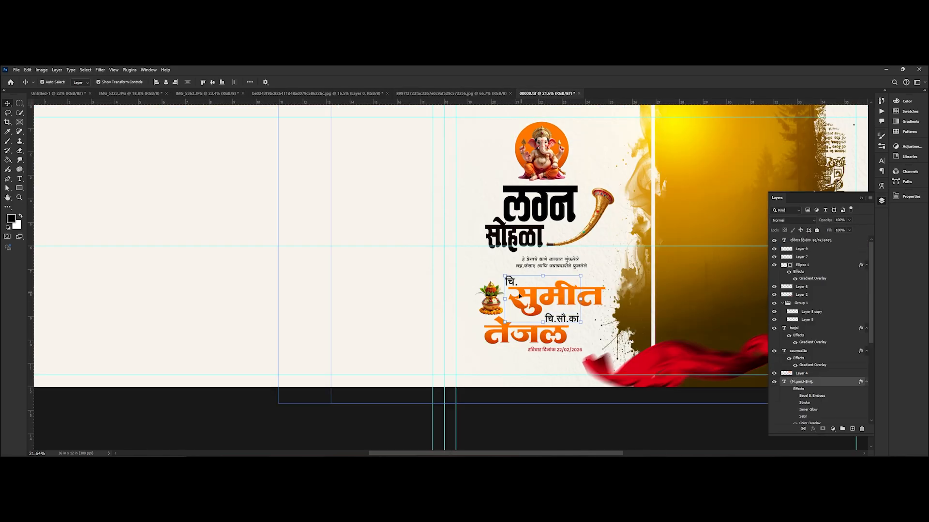
Copy the kalash image from the cover design, scale it to about 90%, and place it below चि. beside चि.सौ.कां.
scroll(480, 223, "down", 3)
scroll(480, 222, "up", 2)
left_click(713, 202)
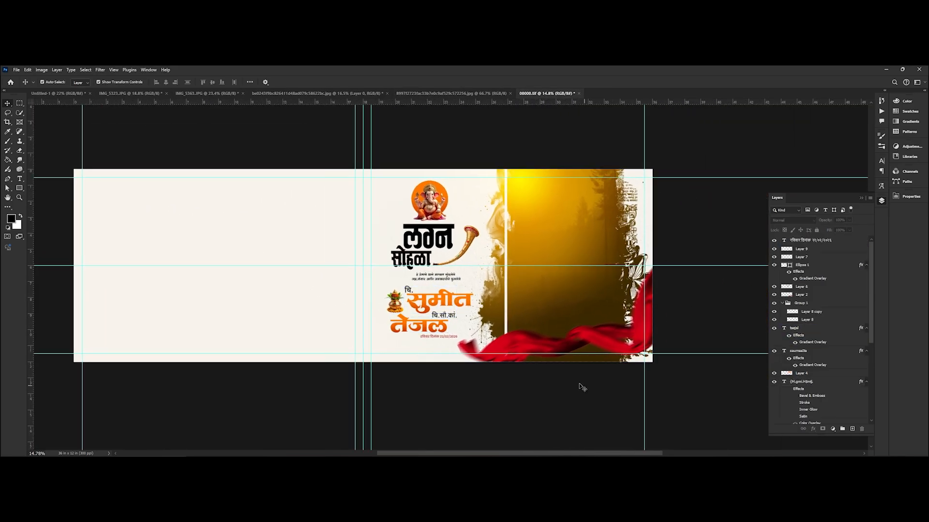
left_click_drag(799, 249, 770, 341)
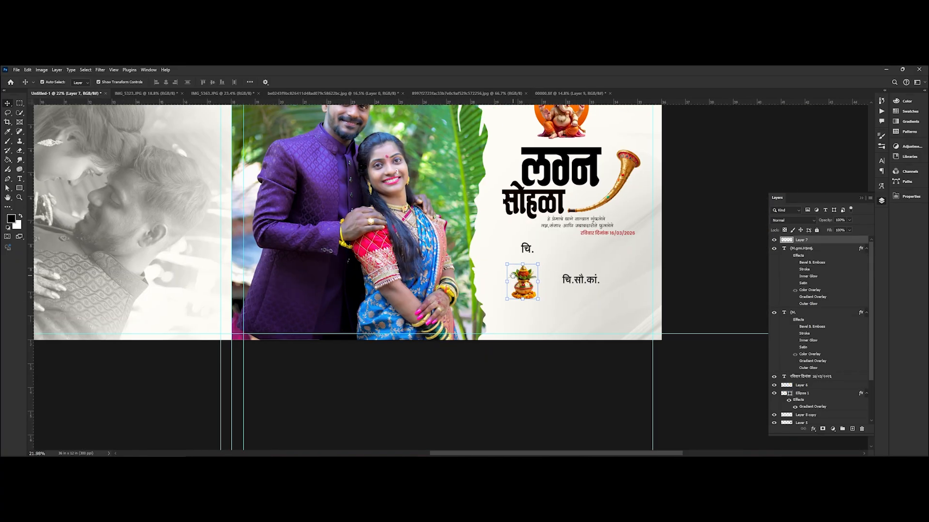
left_click_drag(526, 324, 542, 287)
left_click_drag(530, 274, 545, 285)
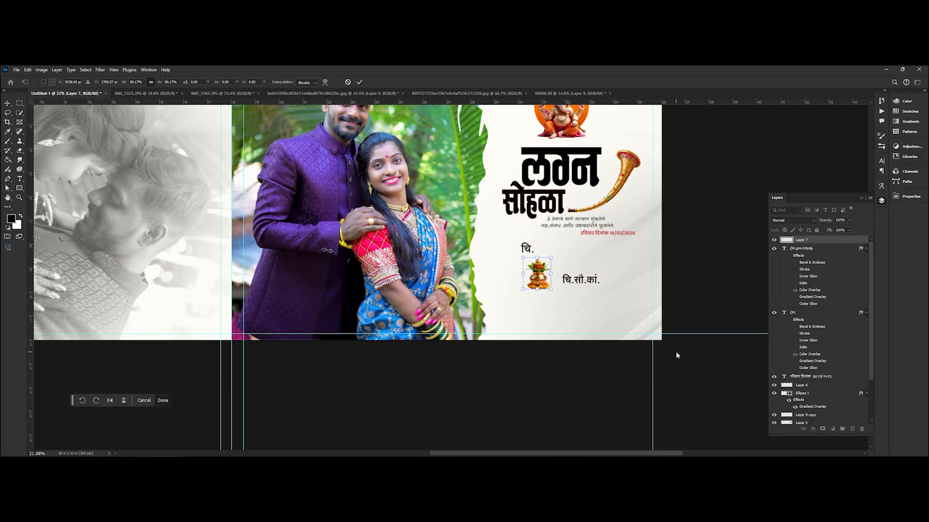
left_click(676, 355)
left_click(675, 354)
Add the bride's first name as a new text line beside चि. in the Infinity - 24 font.
scroll(563, 285, "down", 3)
scroll(542, 306, "up", 4)
left_click_drag(354, 148, 352, 222)
scroll(339, 217, "down", 2)
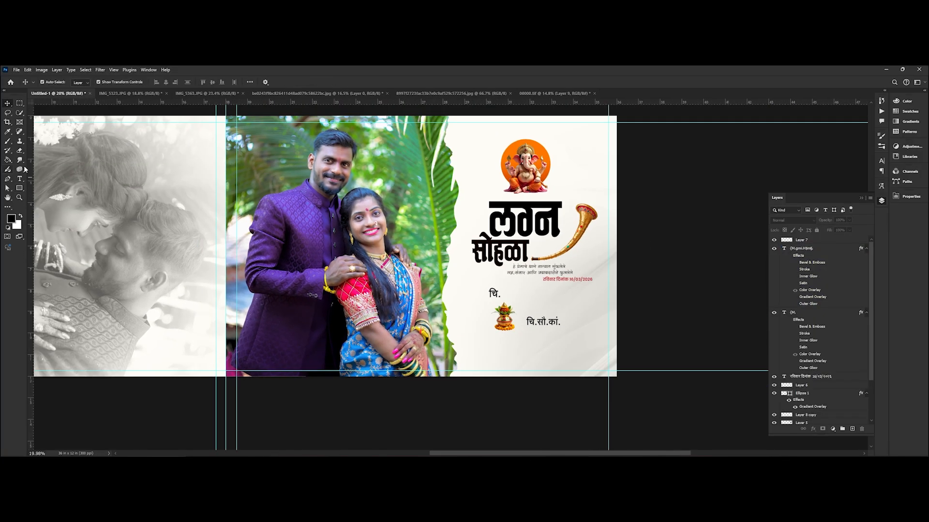
left_click(519, 295)
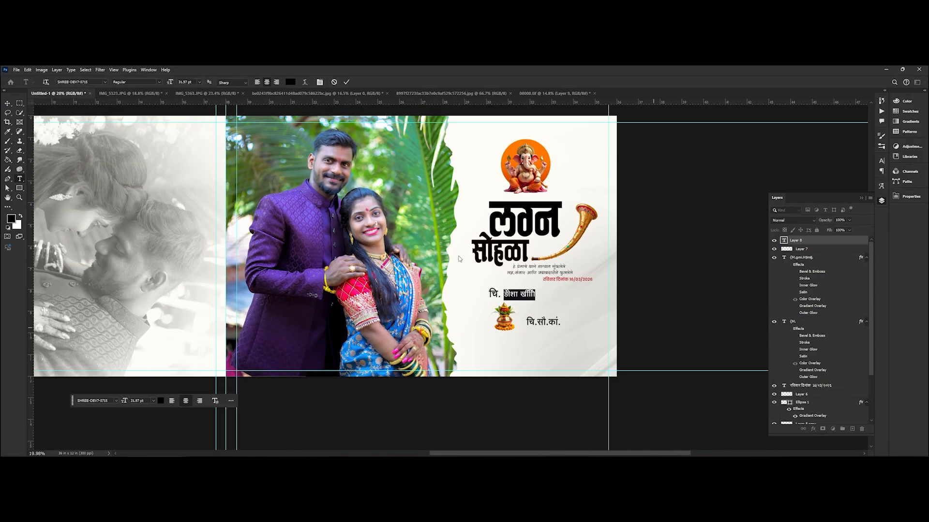
left_click(104, 82)
type("Infinity - 25")
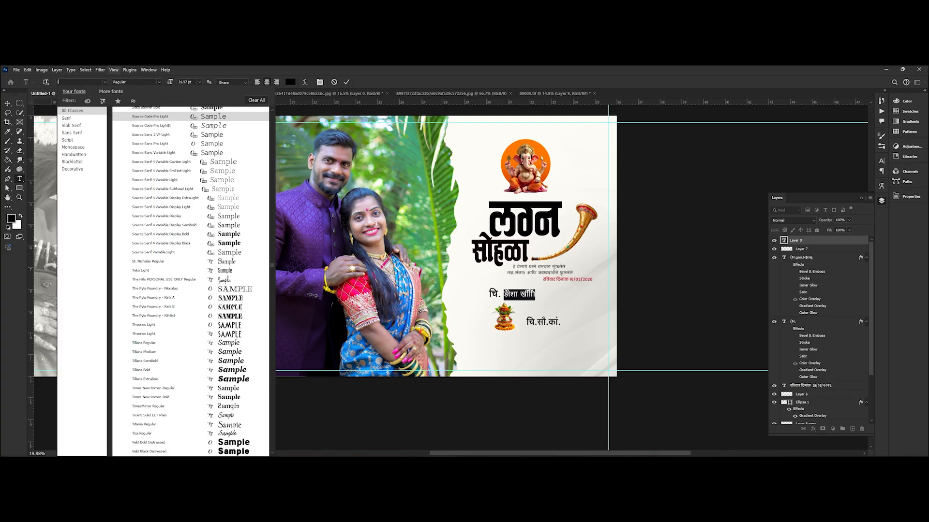
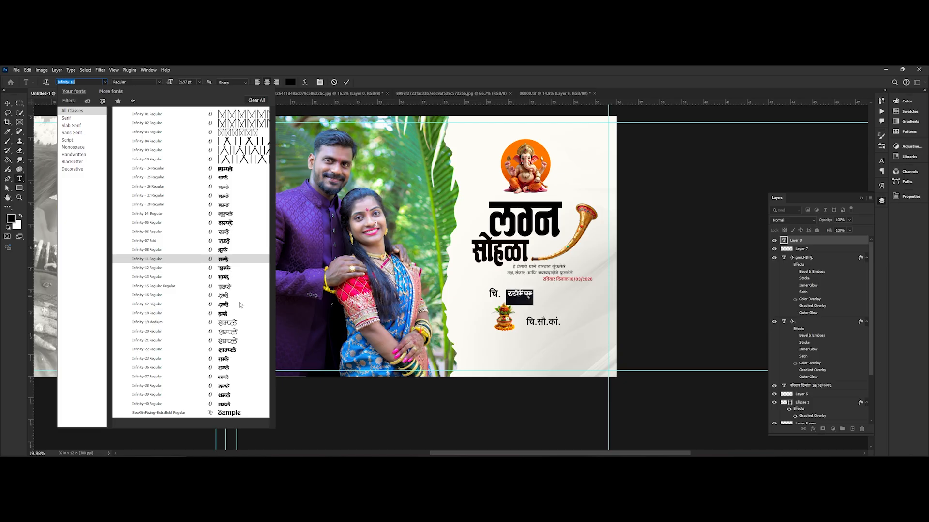
left_click(227, 170)
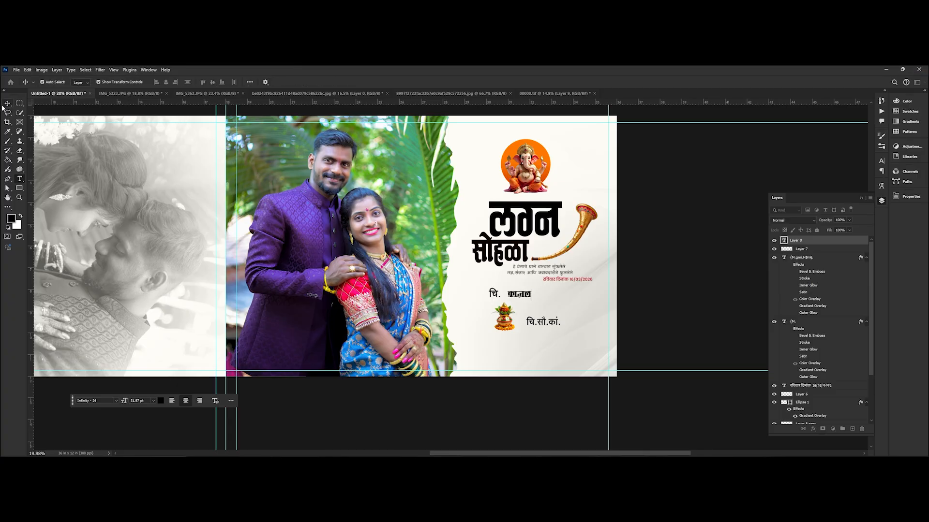
Enlarge the bride's name and duplicate it, placing one copy beside चि. and the other below चि.सौ.कां.
left_click_drag(534, 296, 602, 348)
key("Return")
left_click_drag(540, 323, 568, 310)
left_click(682, 344)
Check photo IMG_5484 in the wdd folder for the names written on the stage backdrop.
left_click(16, 69)
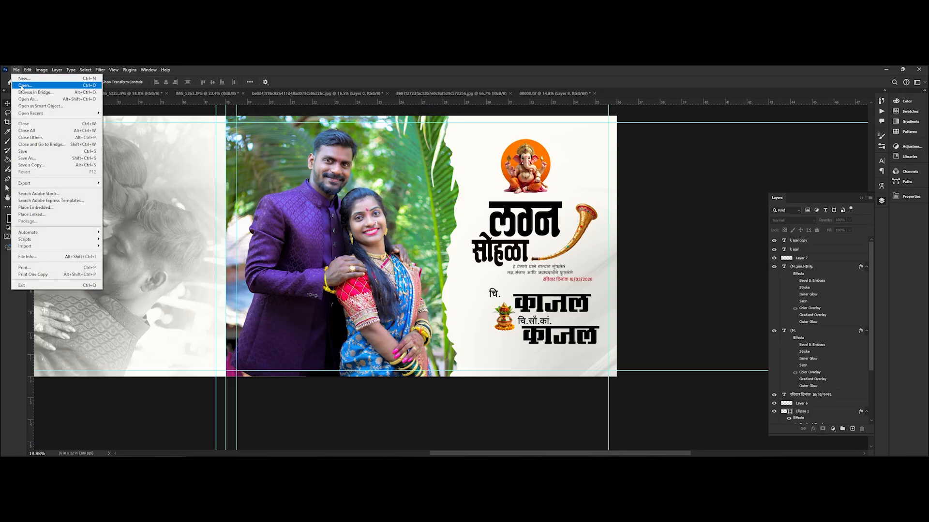
left_click(22, 85)
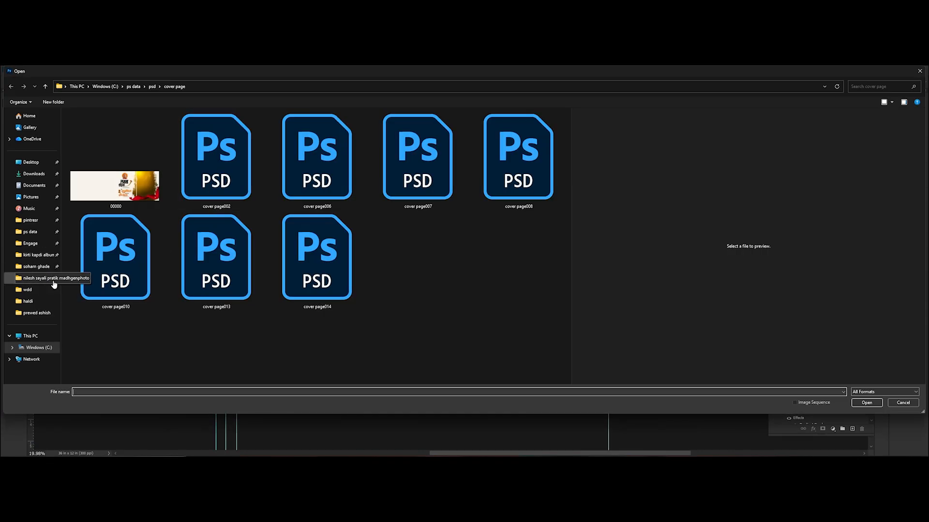
left_click(39, 266)
left_click(121, 164)
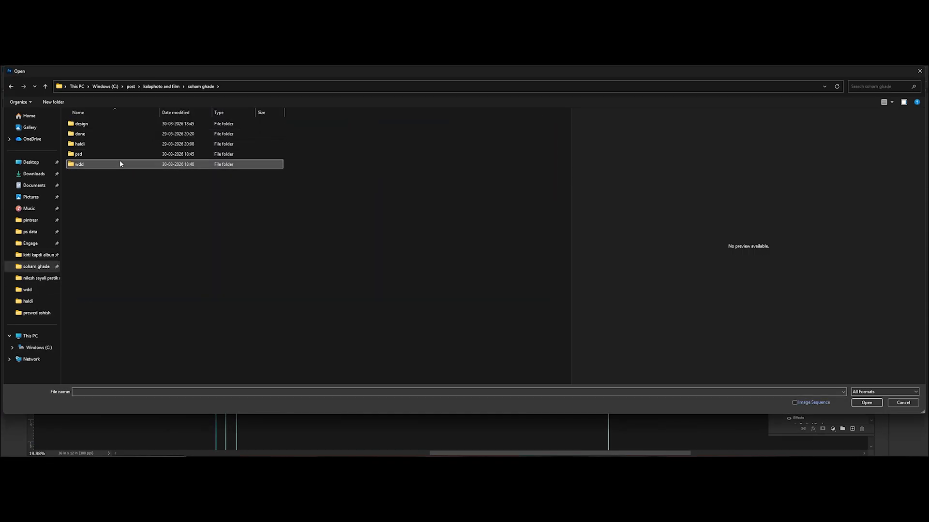
double_click(120, 164)
scroll(314, 242, "down", 5)
left_click(457, 320)
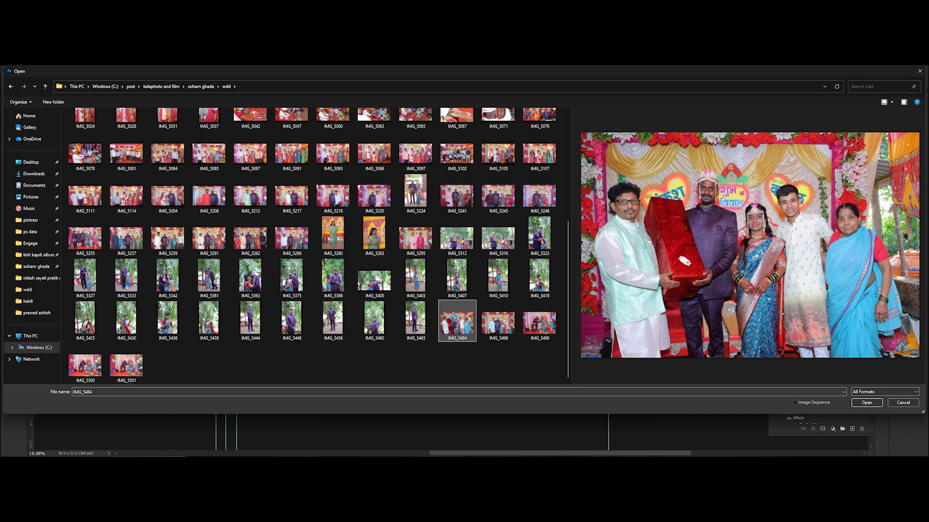
right_click(452, 323)
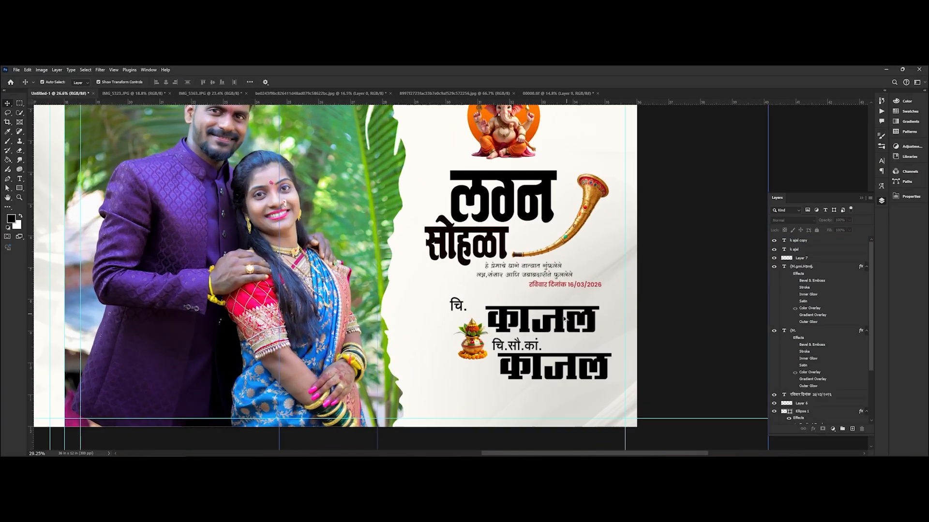
Replace the name text beside चि. with the groom's first name in Marathi.
left_click_drag(519, 324, 528, 330)
double_click(535, 323)
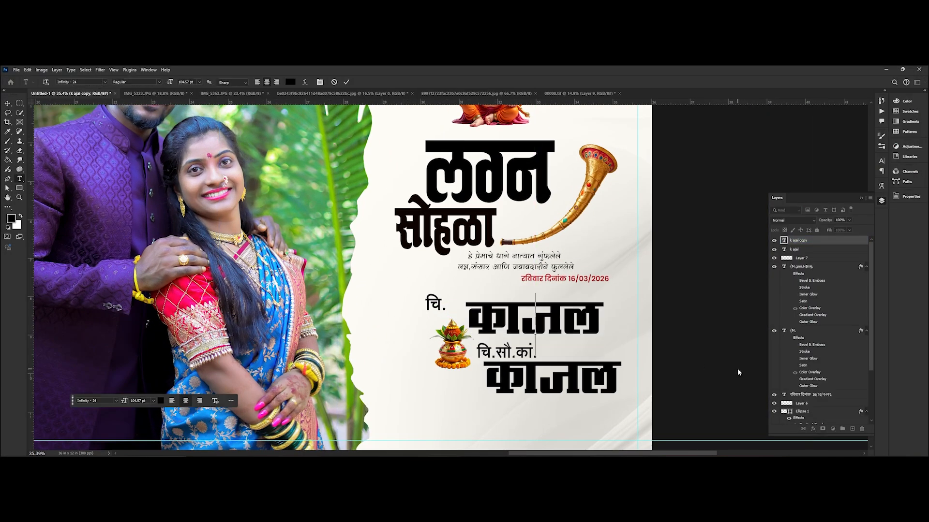
key("ctrl+a")
key("BackSpace")
type("अक")
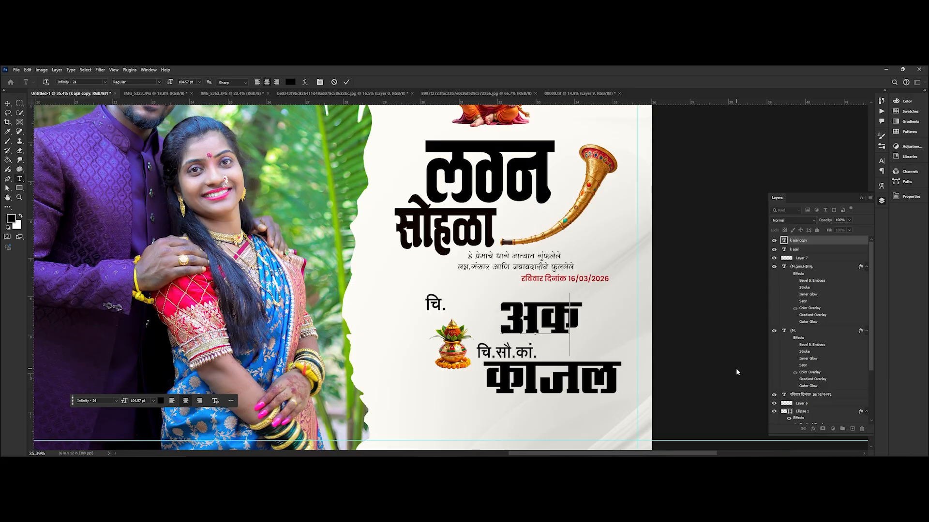
type("ुष")
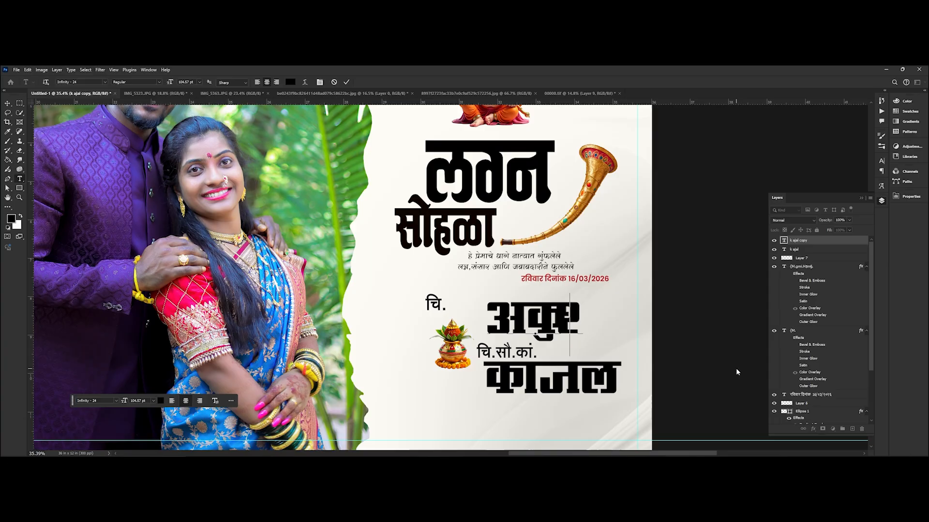
key("BackSpace")
type("श")
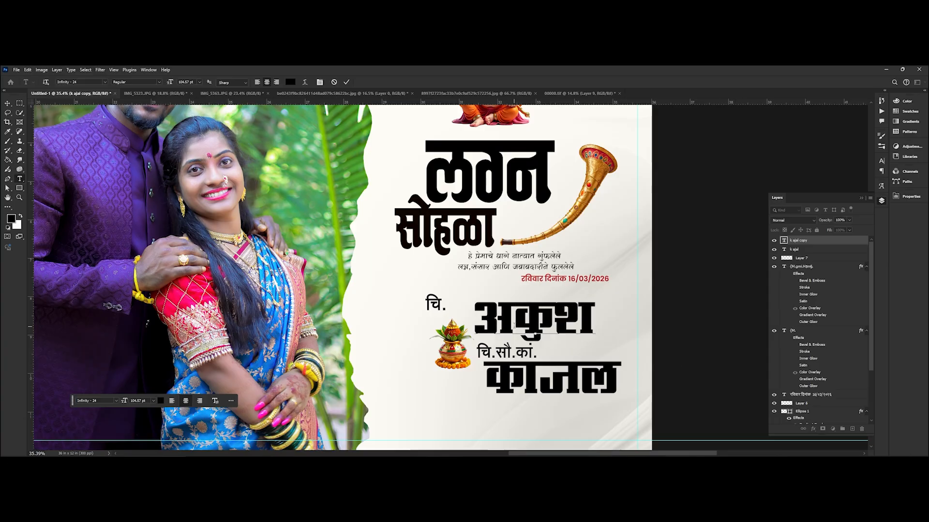
key("ctrl+Return")
key("v")
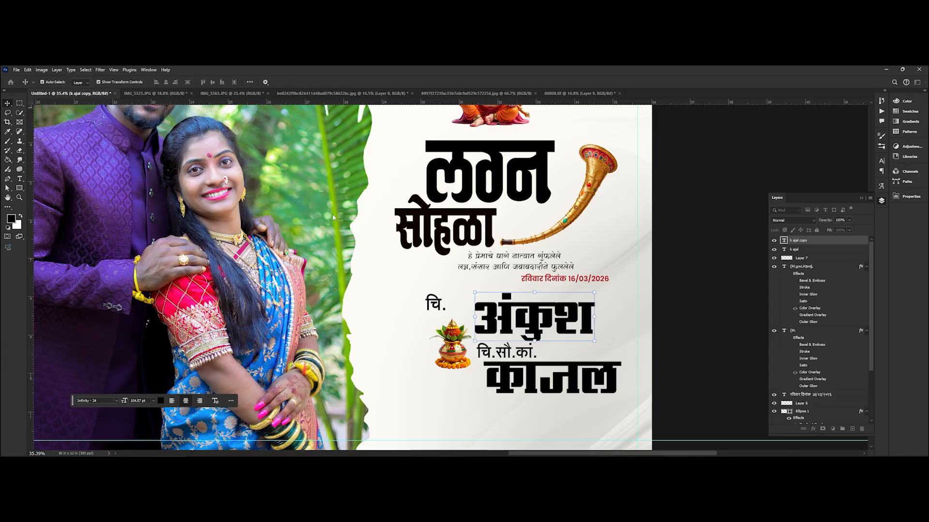
Shift the groom's name slightly towards चि. and enlarge both names together.
left_click_drag(532, 317, 527, 317)
left_click(637, 373)
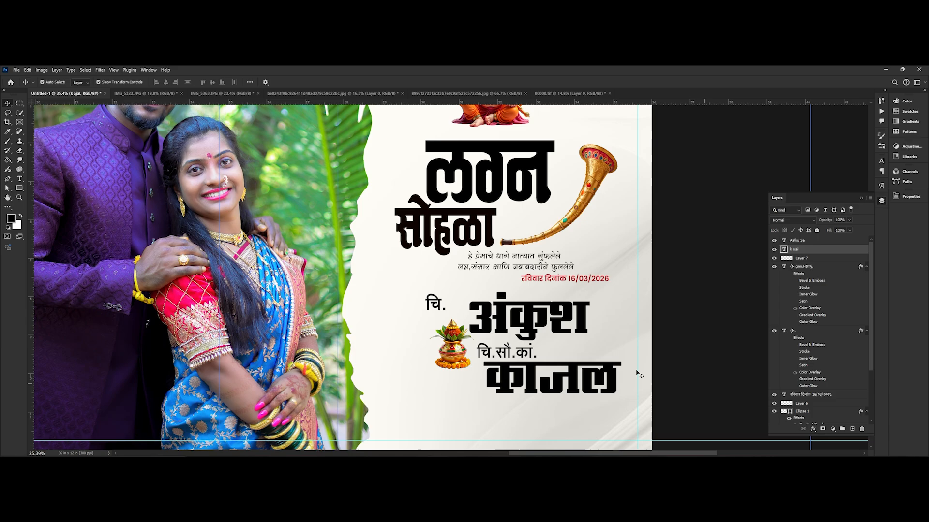
left_click(637, 318, "shift")
left_click_drag(624, 347, 640, 348)
key("Return")
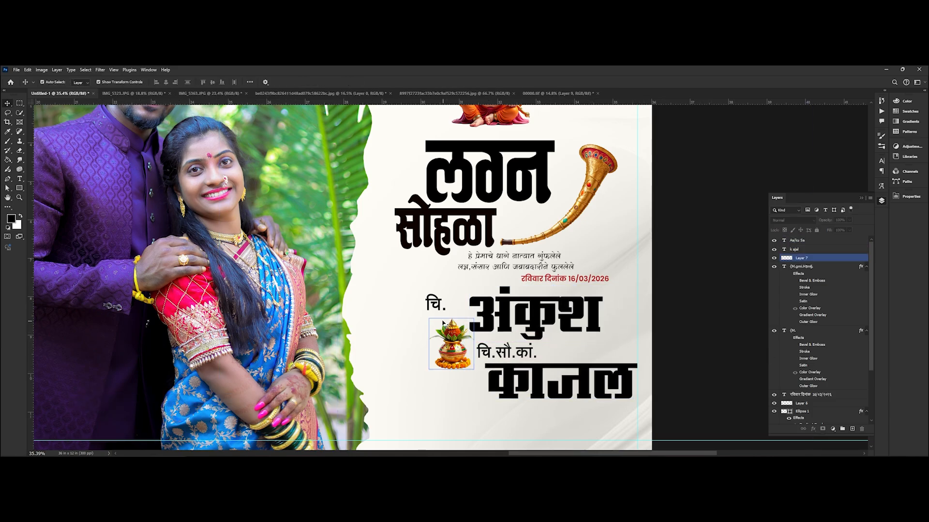
Move चि. up close to the start of the groom's name and fine-tune the positions of the two names.
left_click_drag(435, 304, 460, 292)
left_click_drag(524, 376, 523, 379)
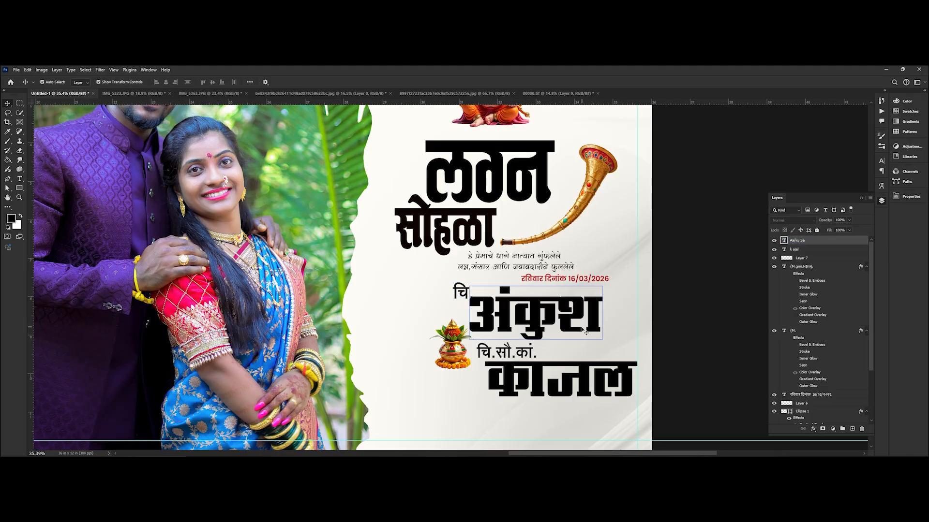
left_click(532, 330)
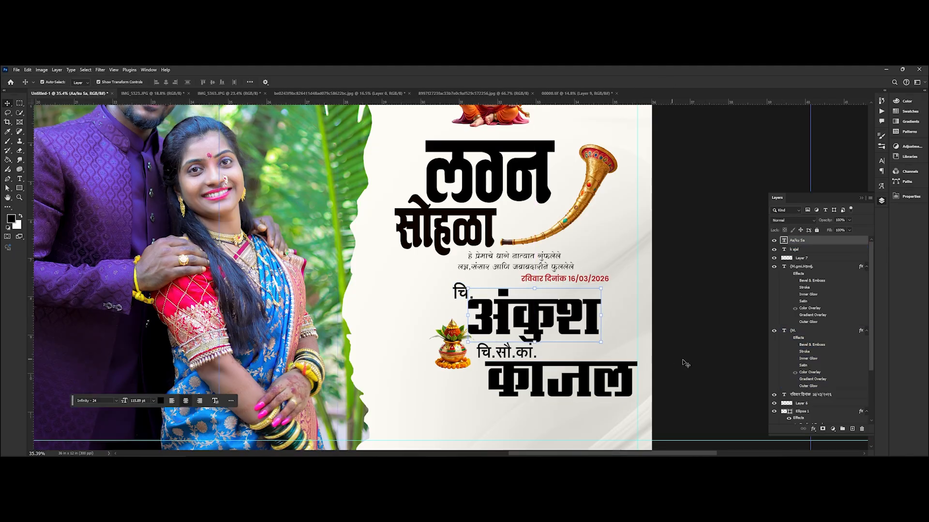
Apply a gradient overlay to the groom's name using the yellow-to-orange-red Orange_05 preset from the Oranges group.
double_click(832, 240)
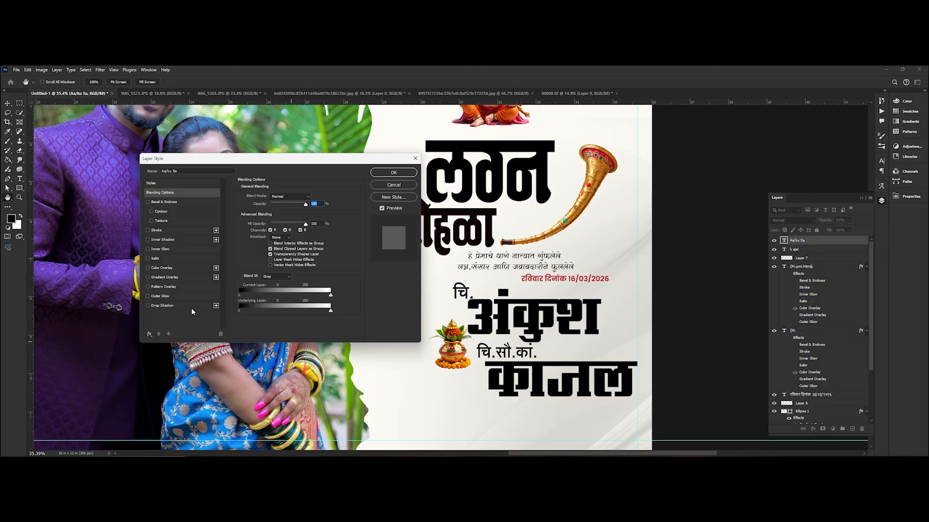
left_click(175, 277)
left_click(305, 212)
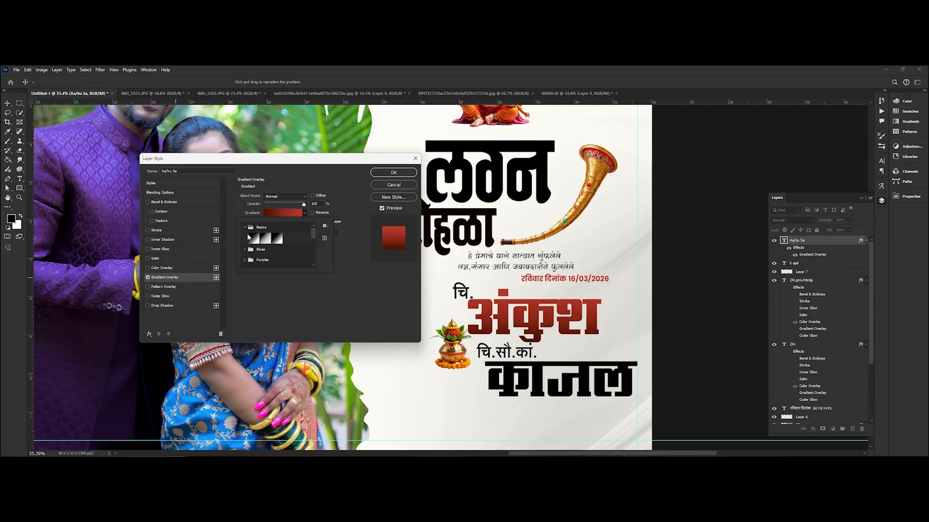
left_click(246, 260)
scroll(249, 244, "down", 2)
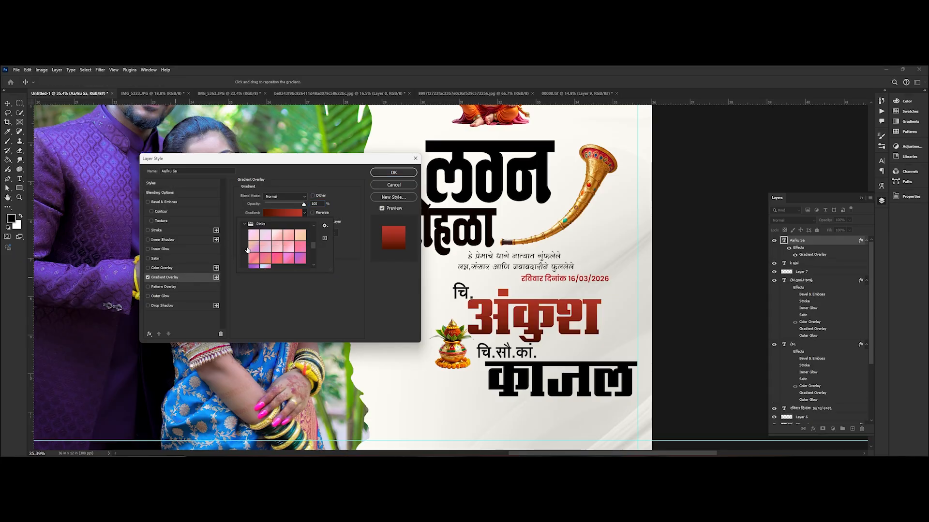
left_click(247, 252)
scroll(249, 251, "down", 2)
left_click(246, 256)
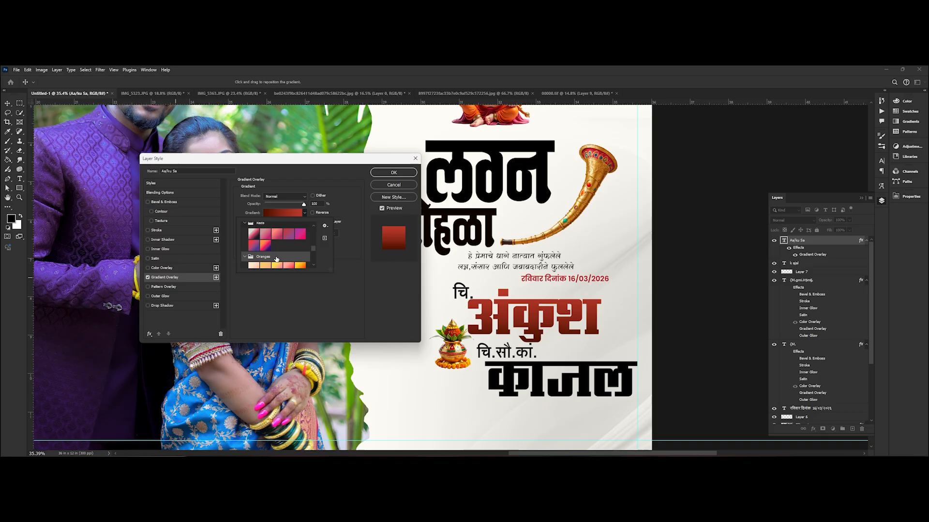
left_click(300, 265)
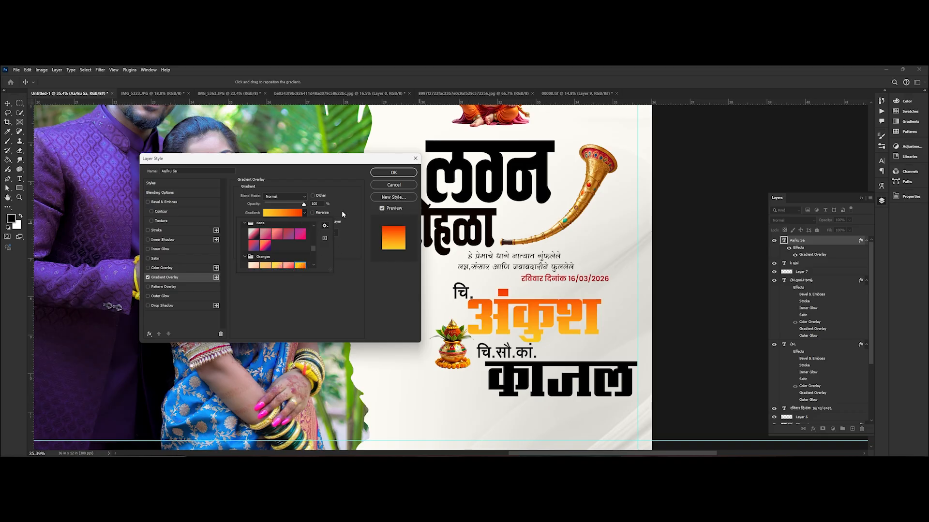
left_click(383, 173)
Edit the overlay's gradient by shifting its color midpoint to 44%, keeping the yellow stop color.
left_click(296, 213)
left_click_drag(648, 221, 674, 166)
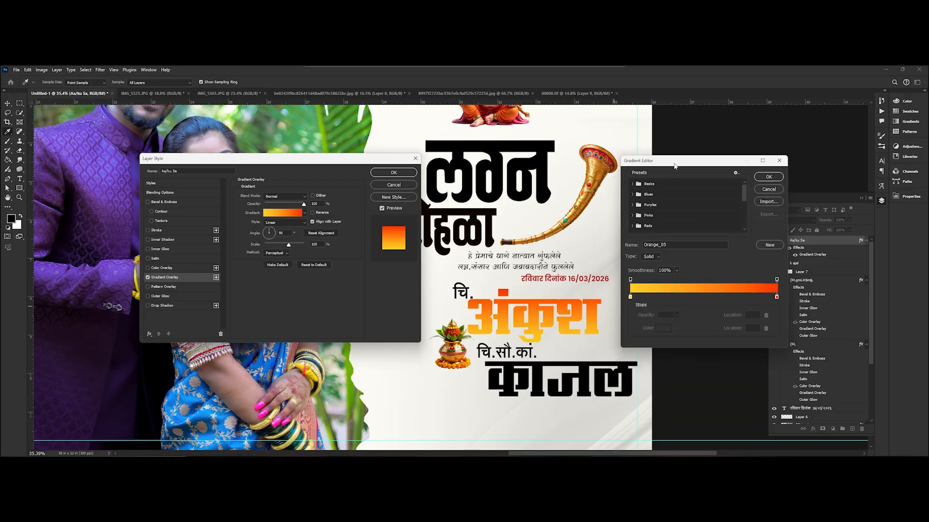
double_click(630, 297)
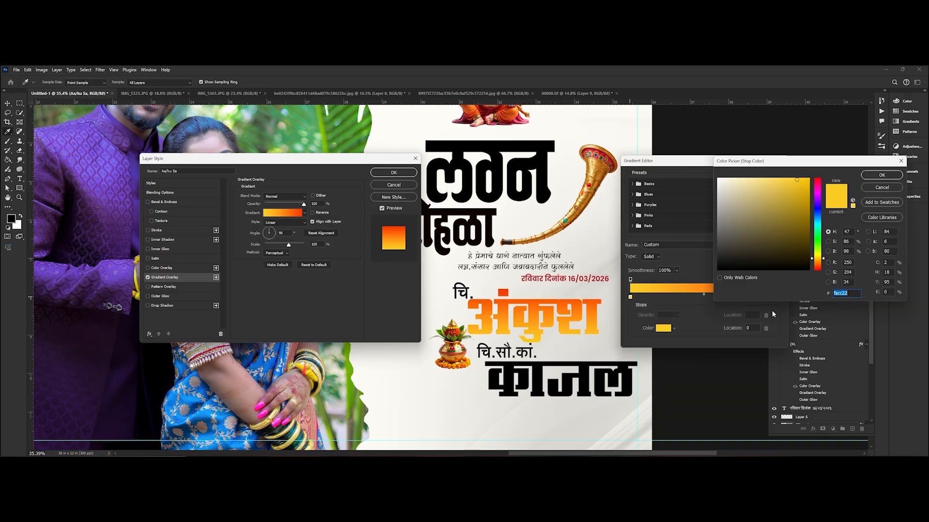
left_click(870, 174)
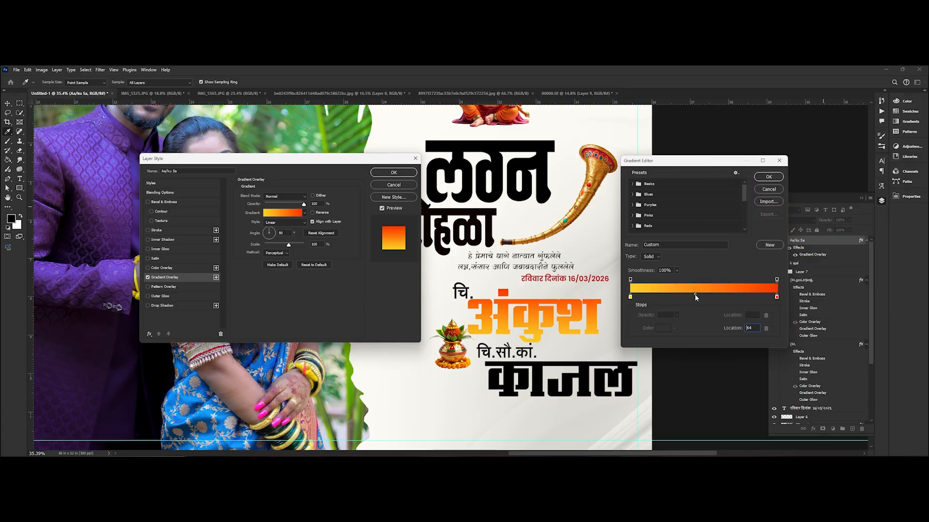
left_click(769, 177)
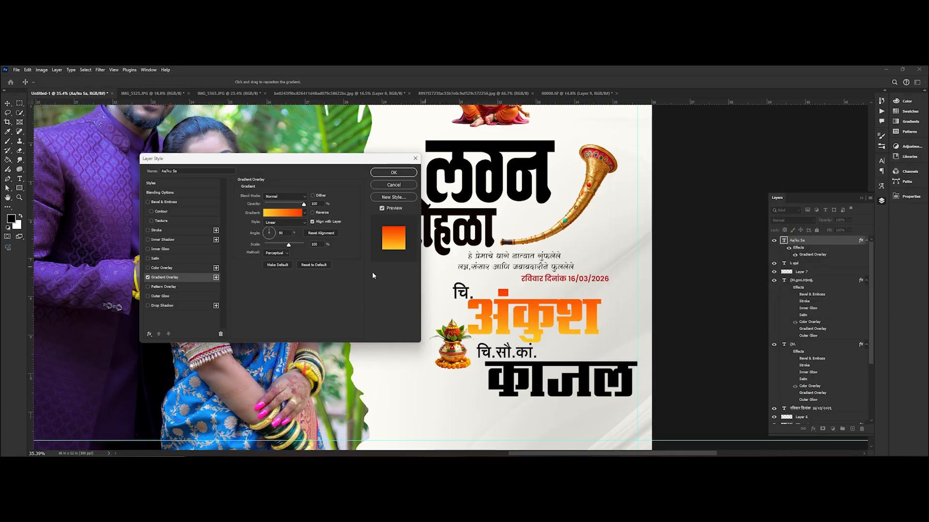
Flip the gradient angle so yellow starts at the top of the groom's name, and copy the overlay to the bride's name.
left_click(269, 242)
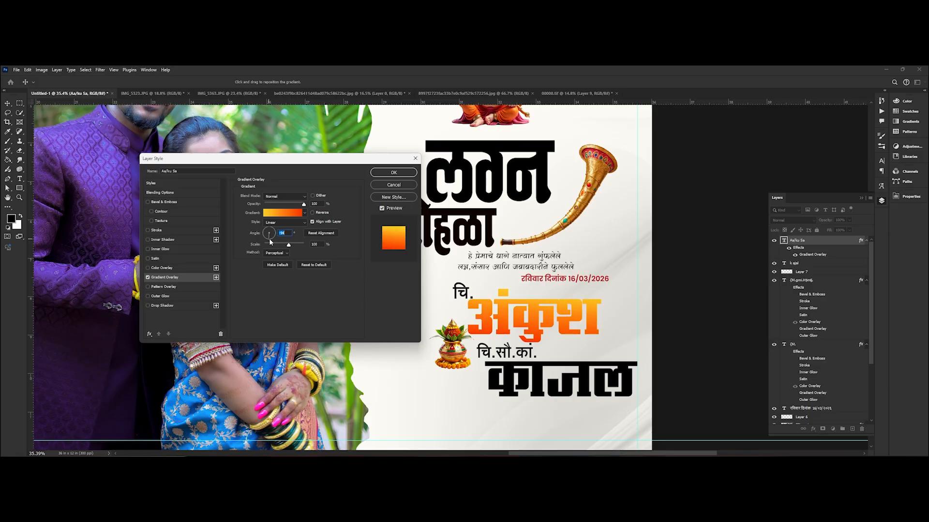
left_click(271, 239)
left_click(268, 239)
left_click(397, 174)
left_click_drag(804, 264, 801, 264)
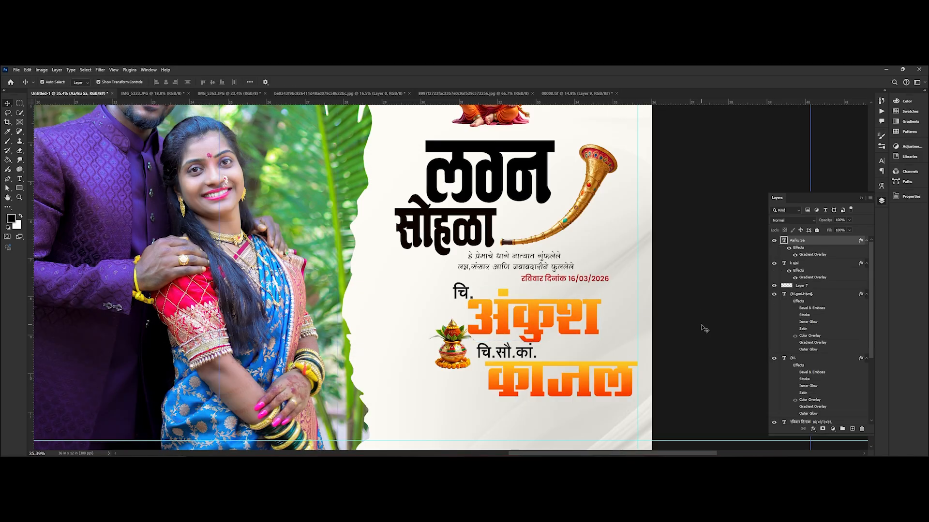
Shift the Ganesha image with its orange circle slightly to the right above the लग्न सोहळा title.
left_click(529, 369)
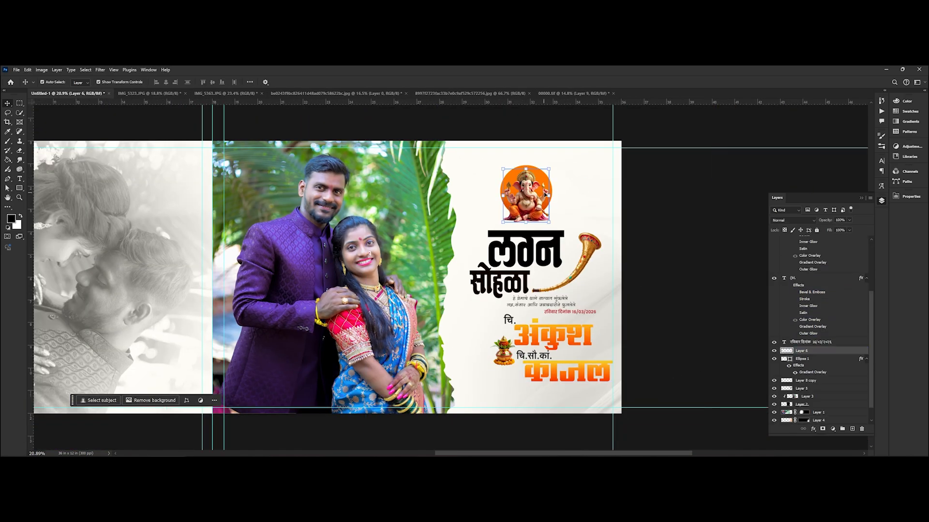
left_click_drag(531, 190, 536, 191)
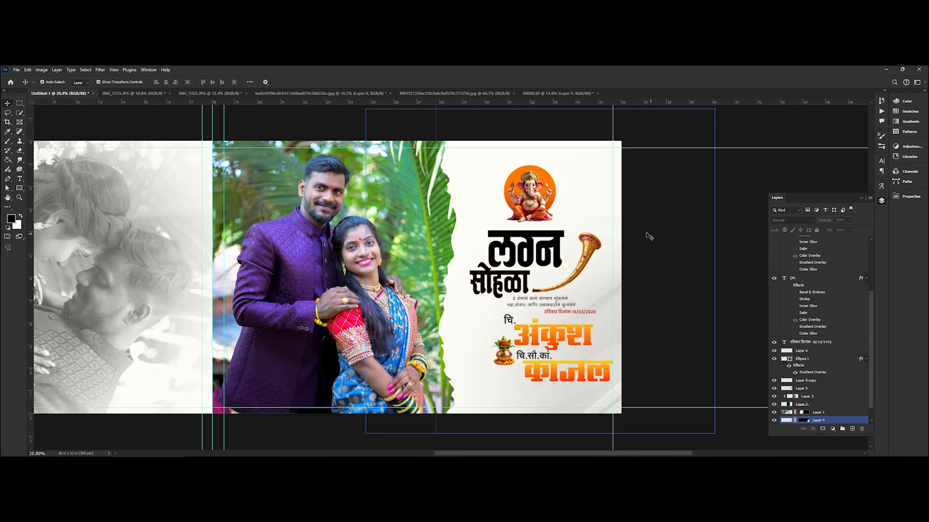
scroll(448, 250, "down", 3)
left_click(418, 211)
scroll(430, 172, "up", 2)
scroll(449, 277, "down", 2)
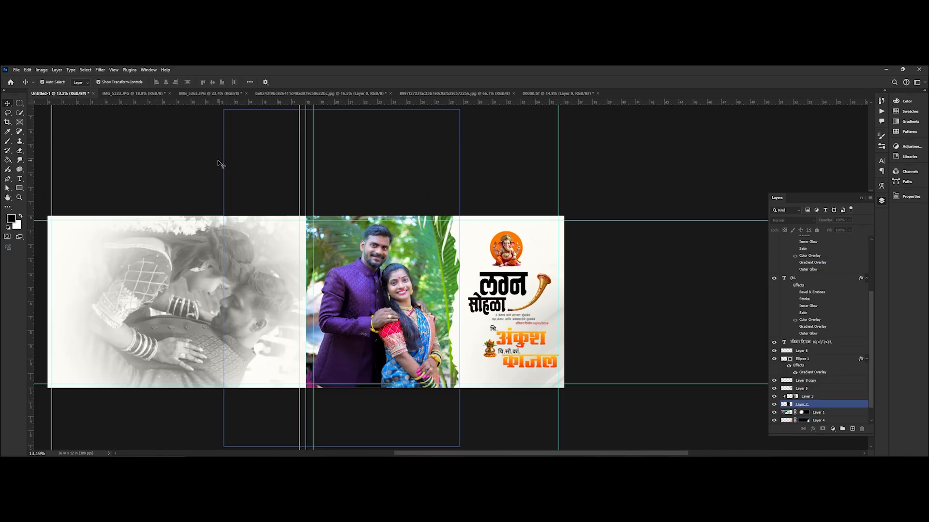
Open the PNG of watercolor flower arrangements for wedding decoration from the pintresr folder.
left_click(16, 70)
left_click(25, 83)
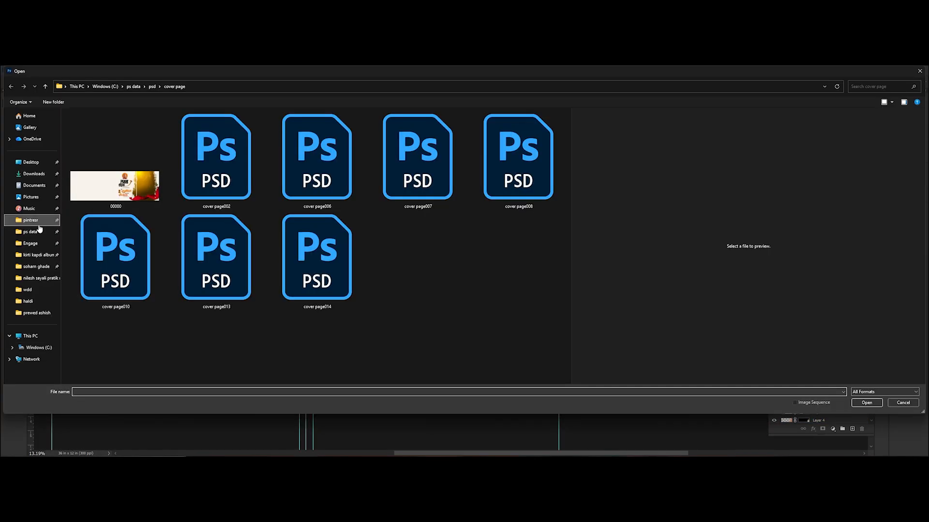
left_click(30, 220)
scroll(440, 236, "down", 10)
scroll(440, 236, "down", 15)
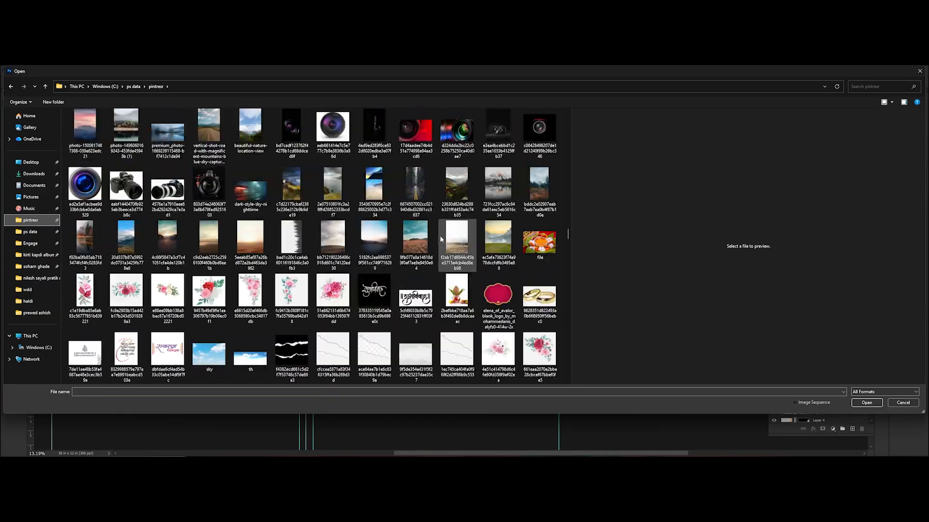
scroll(440, 236, "down", 5)
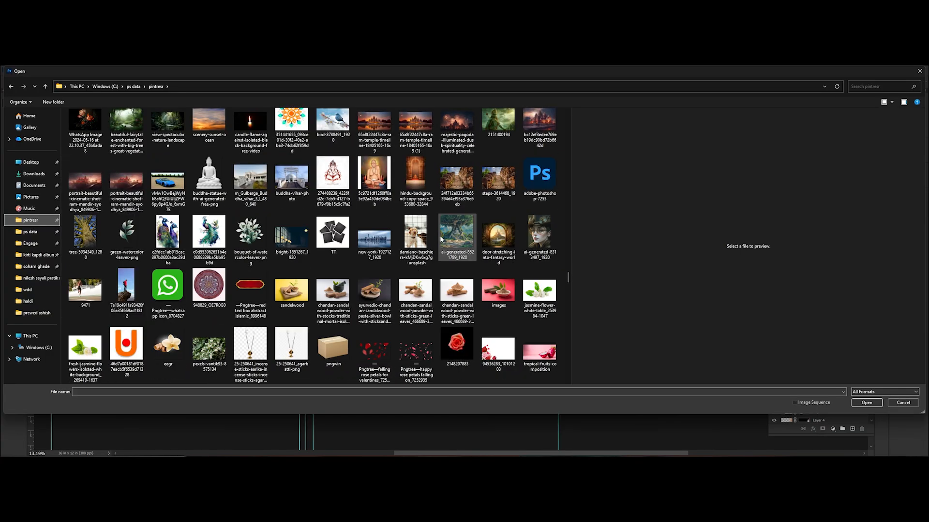
scroll(440, 238, "down", 10)
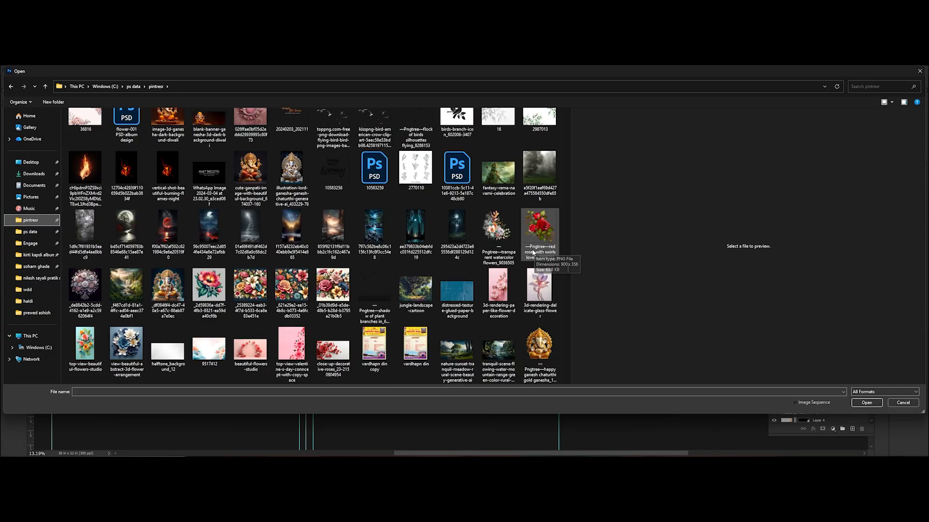
scroll(533, 252, "down", 10)
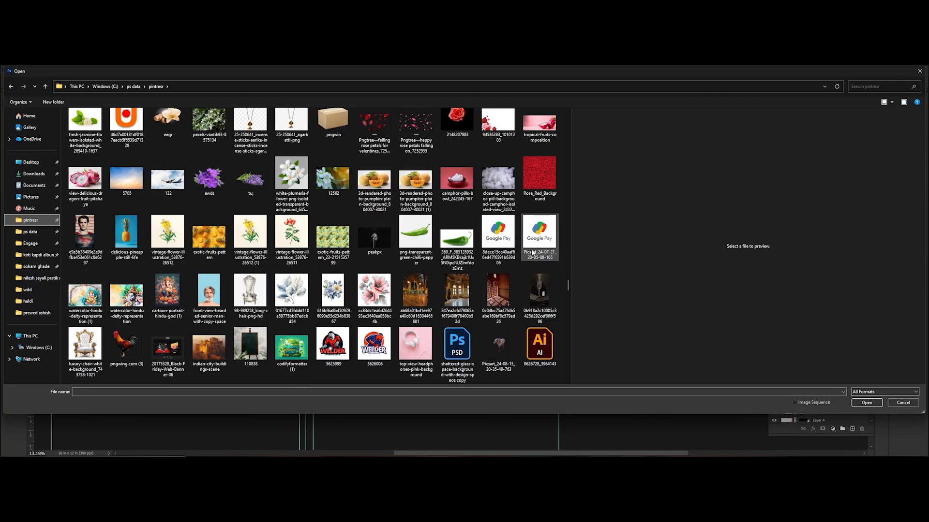
scroll(532, 252, "down", 5)
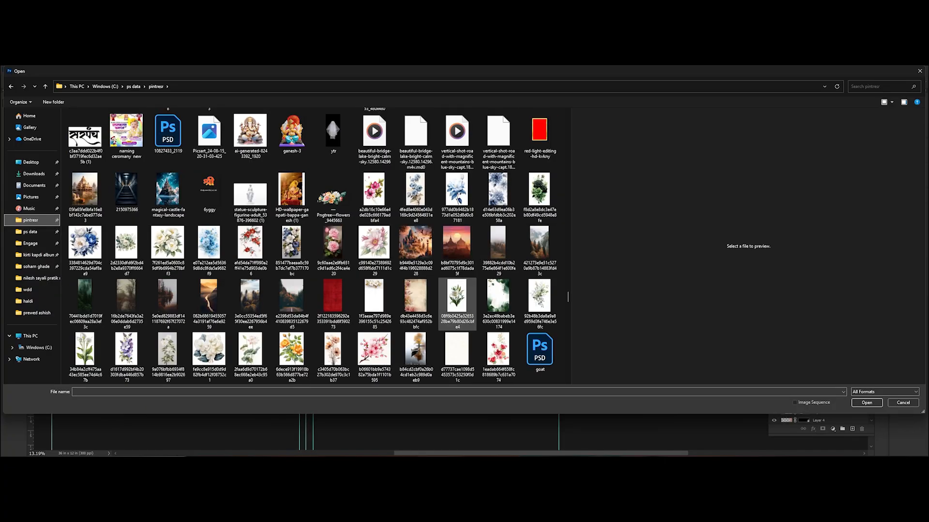
scroll(446, 314, "down", 3)
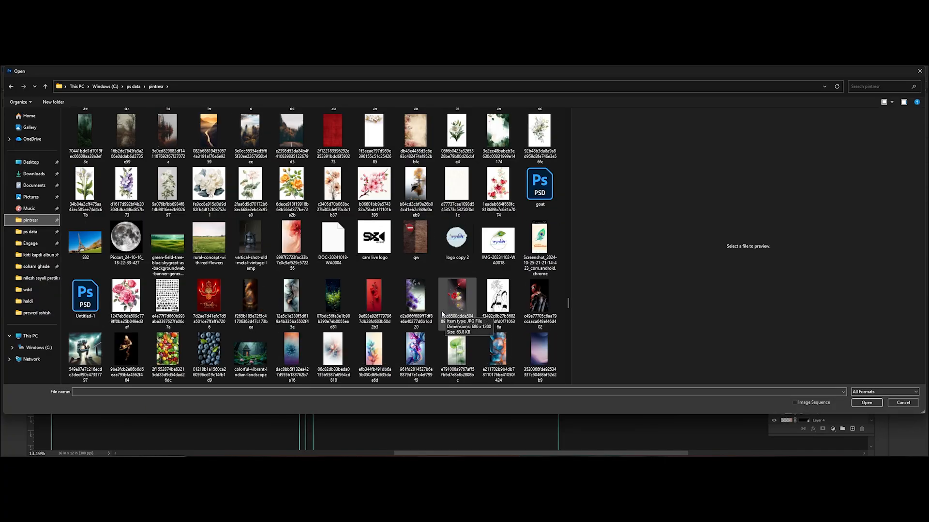
scroll(442, 312, "down", 5)
scroll(440, 312, "down", 10)
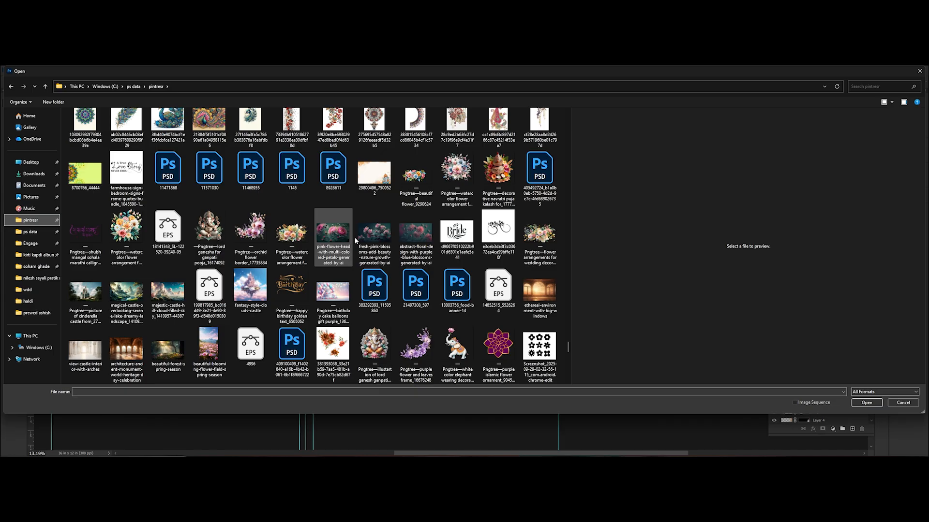
double_click(545, 236)
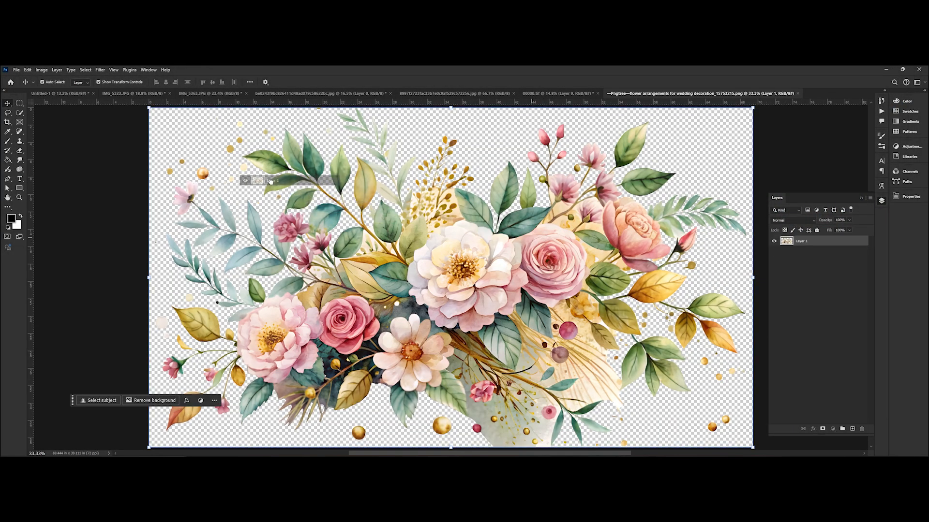
Copy the flower arrangement into the album spread, scale it to about 62%, and tilt it counterclockwise across the spread's top-right corner.
left_click_drag(57, 96, 416, 180)
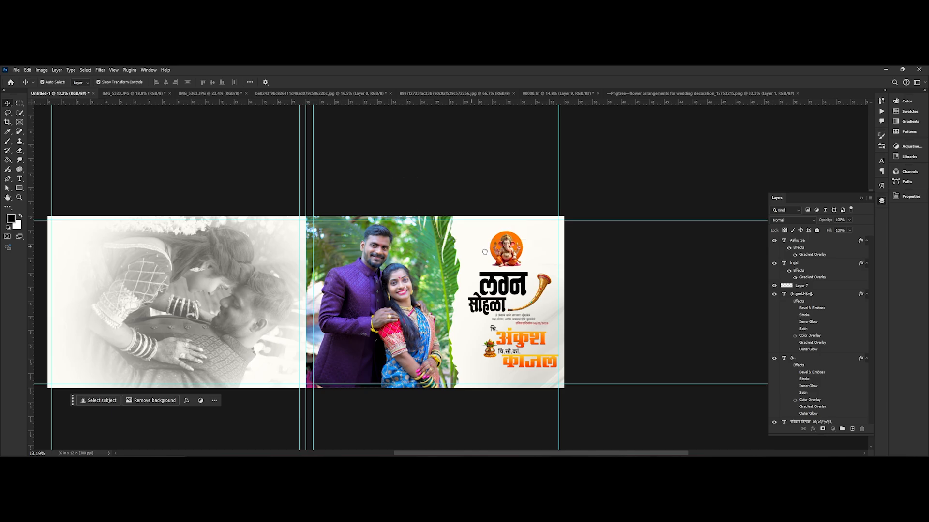
left_click_drag(484, 252, 485, 253)
left_click_drag(591, 246, 489, 130)
left_click_drag(428, 234, 584, 173)
mouse_move(633, 210)
left_mouse_down()
mouse_move(618, 214)
mouse_move(642, 221)
left_mouse_up()
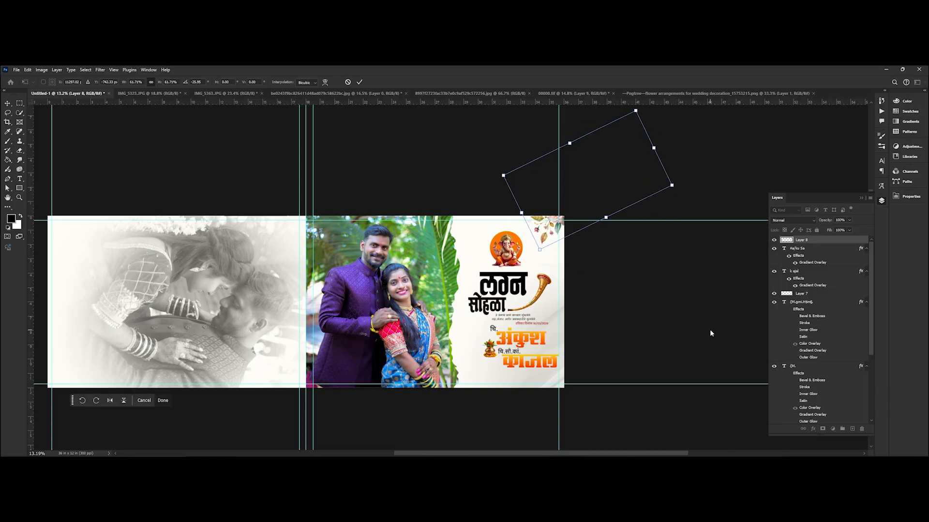
key("Return")
Duplicate the corner flowers to the bottom of the title area and place the copy's layer beneath the couple photo, just above the color fills.
left_click(549, 279)
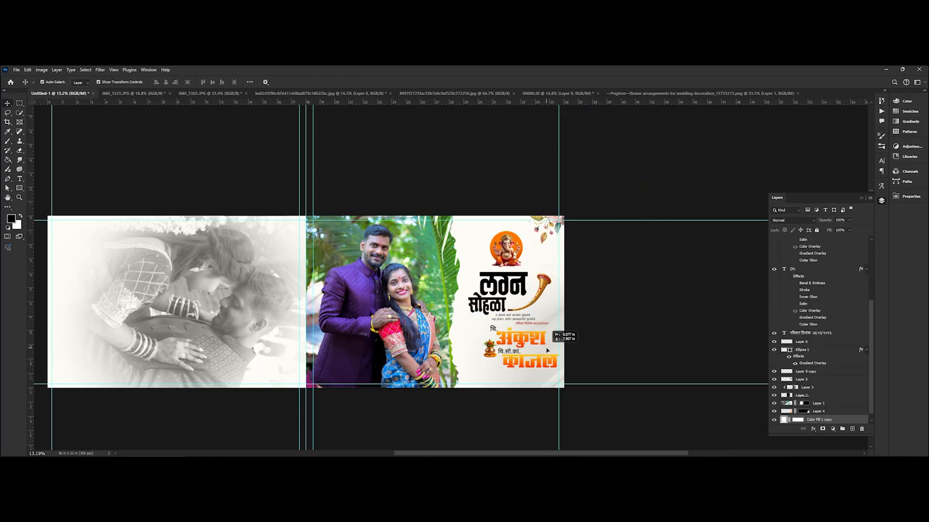
left_click_drag(553, 218, 410, 428)
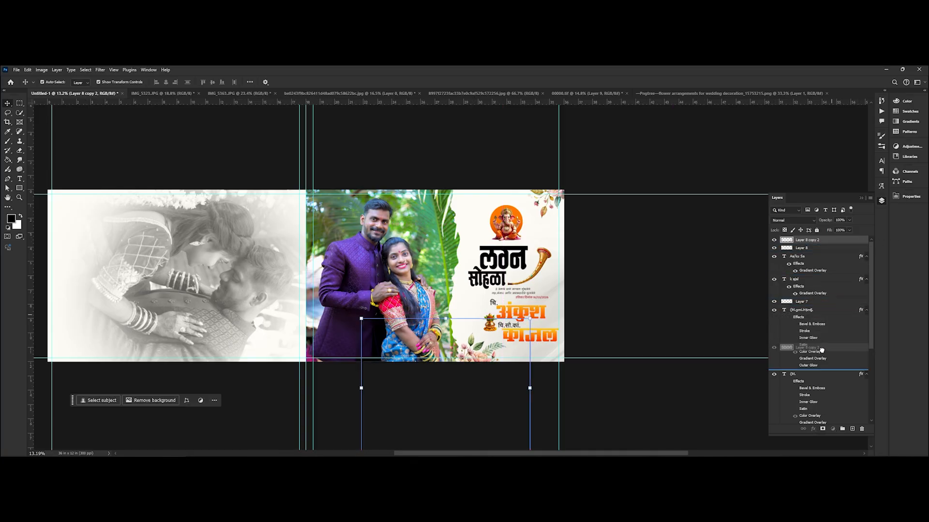
mouse_move(810, 407)
left_mouse_down()
mouse_move(814, 435)
mouse_move(811, 397)
left_mouse_up()
left_click(649, 382)
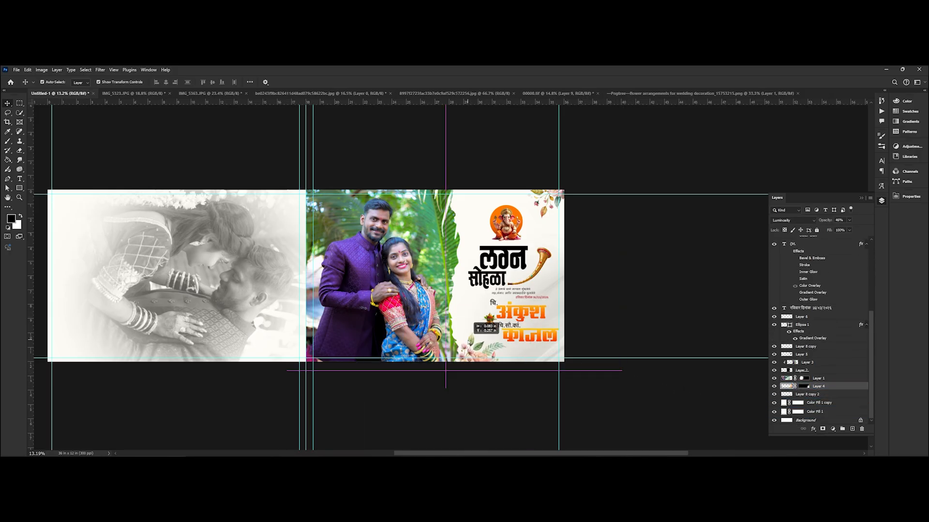
Examine the composition of both spread pages, including the couple photos, title block and flower decorations.
left_click(663, 315)
left_click(550, 329)
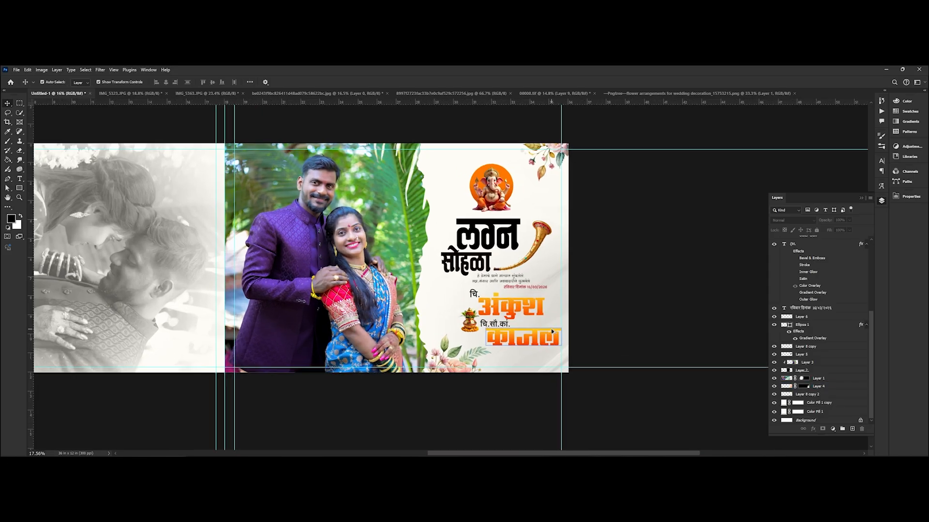
scroll(551, 329, "up", 3)
scroll(606, 285, "down", 2)
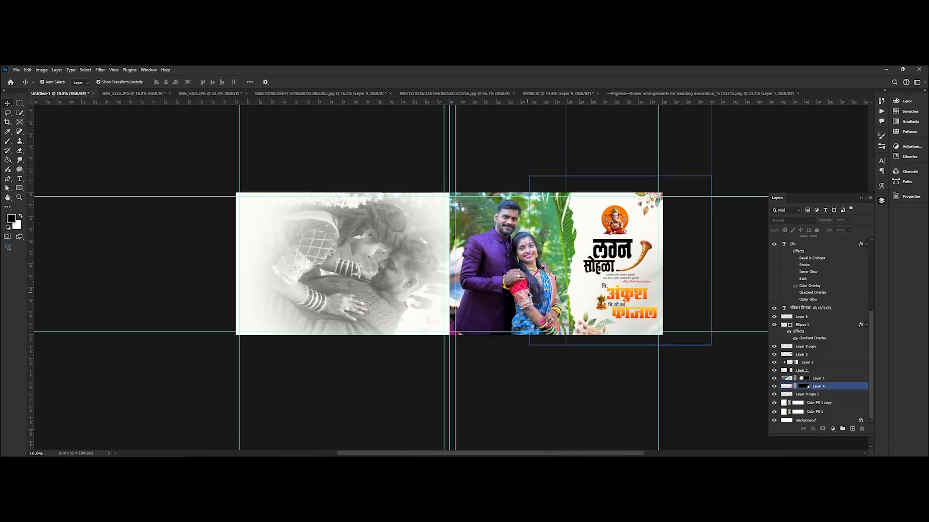
left_click(576, 334)
scroll(602, 391, "up", 3)
scroll(609, 382, "down", 4)
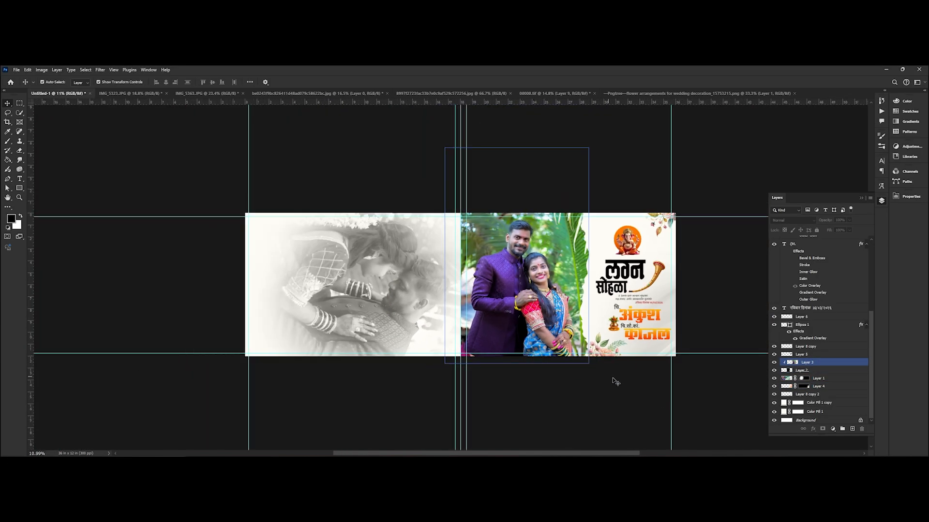
left_click(624, 375)
scroll(623, 374, "up", 2)
scroll(632, 366, "down", 2)
left_click(633, 366)
scroll(459, 290, "up", 2)
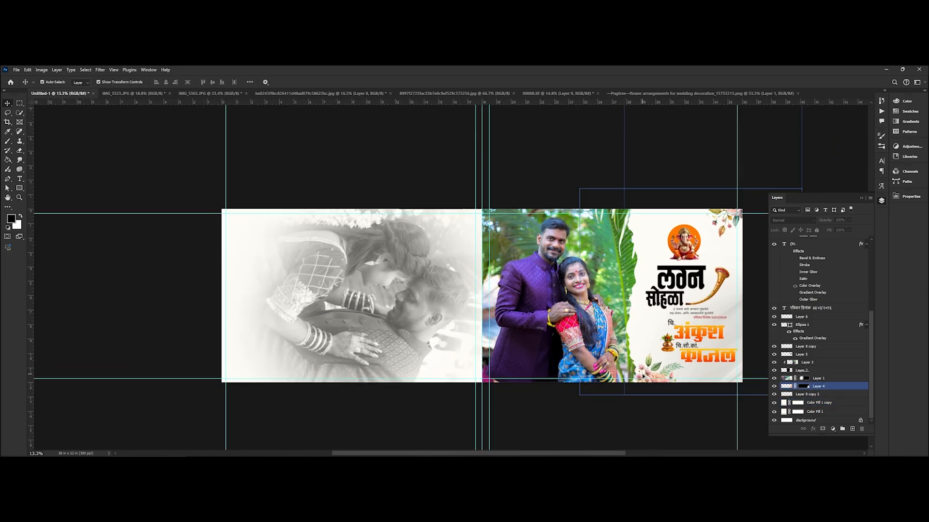
scroll(436, 290, "down", 2)
left_click(397, 276)
scroll(397, 275, "up", 3)
scroll(397, 276, "down", 3)
left_click(597, 393)
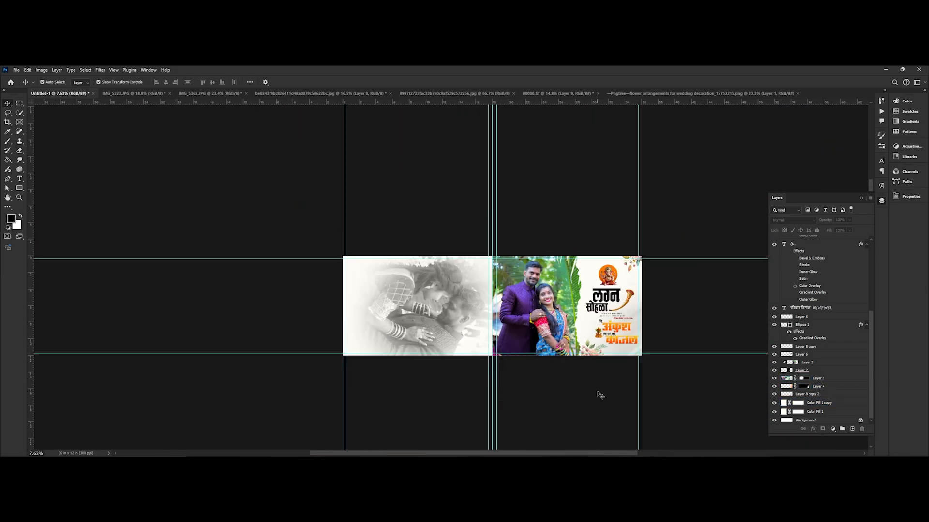